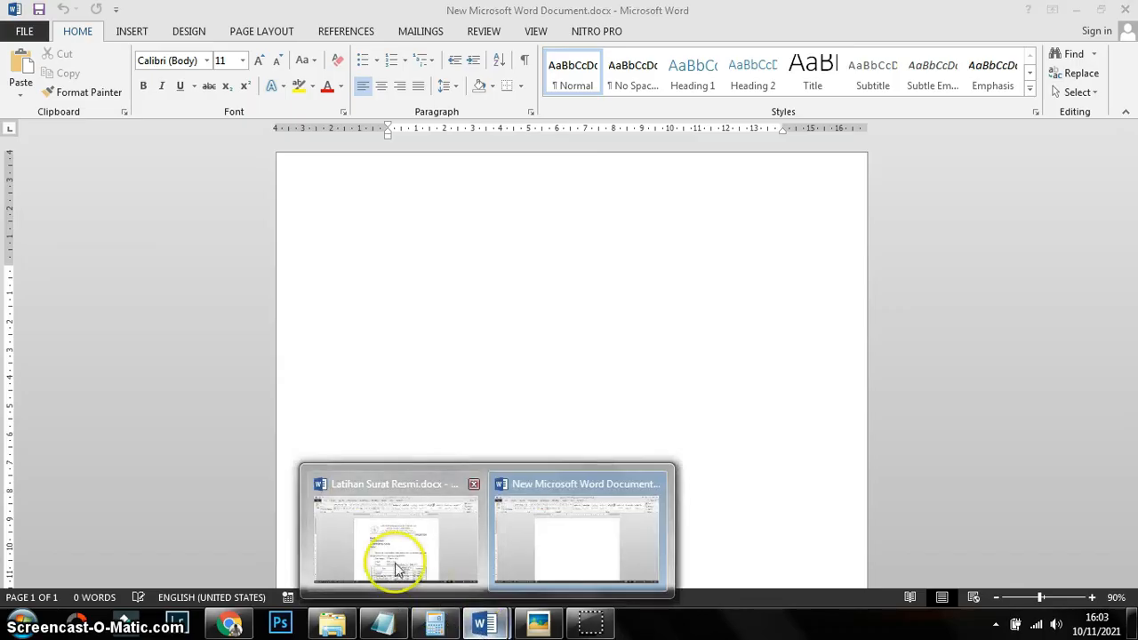
Examine the layout of the sample letter in Latihan Surat Resmi.docx, from the letterhead and recipient down to the order table and closing
scroll(762, 331, down, 1)
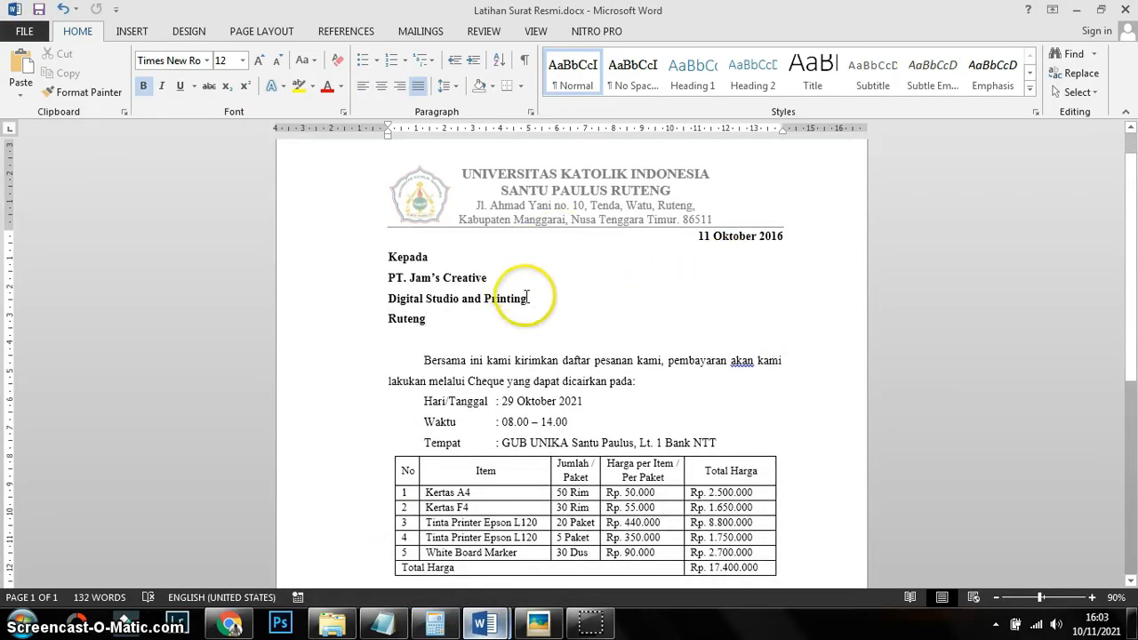
scroll(718, 285, up, 1)
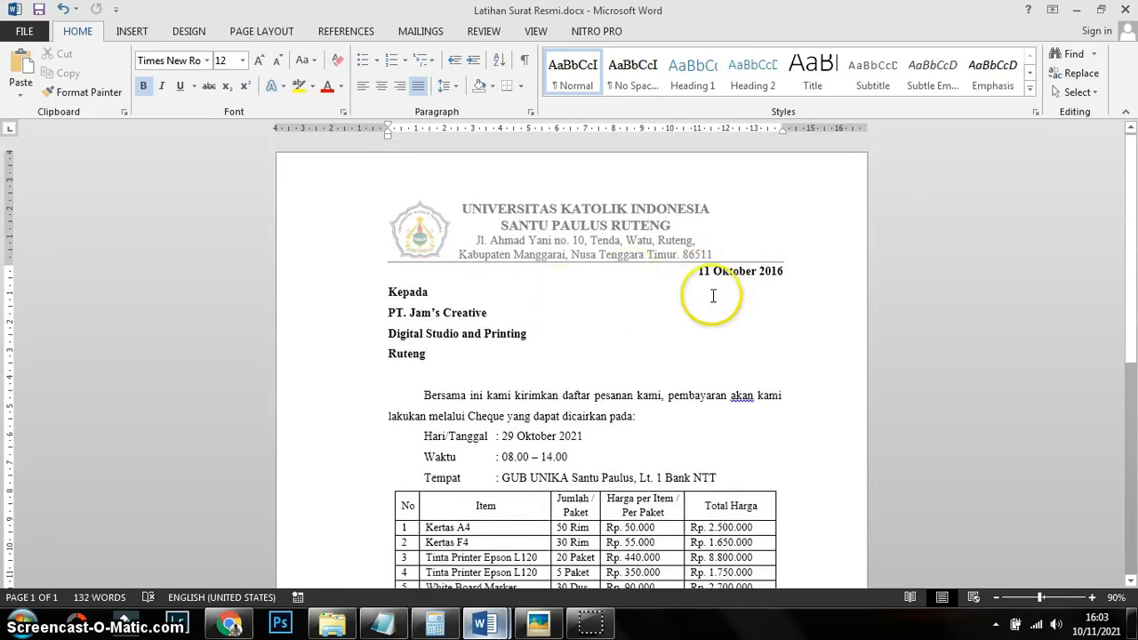
scroll(711, 290, down, 1)
scroll(773, 294, up, 1)
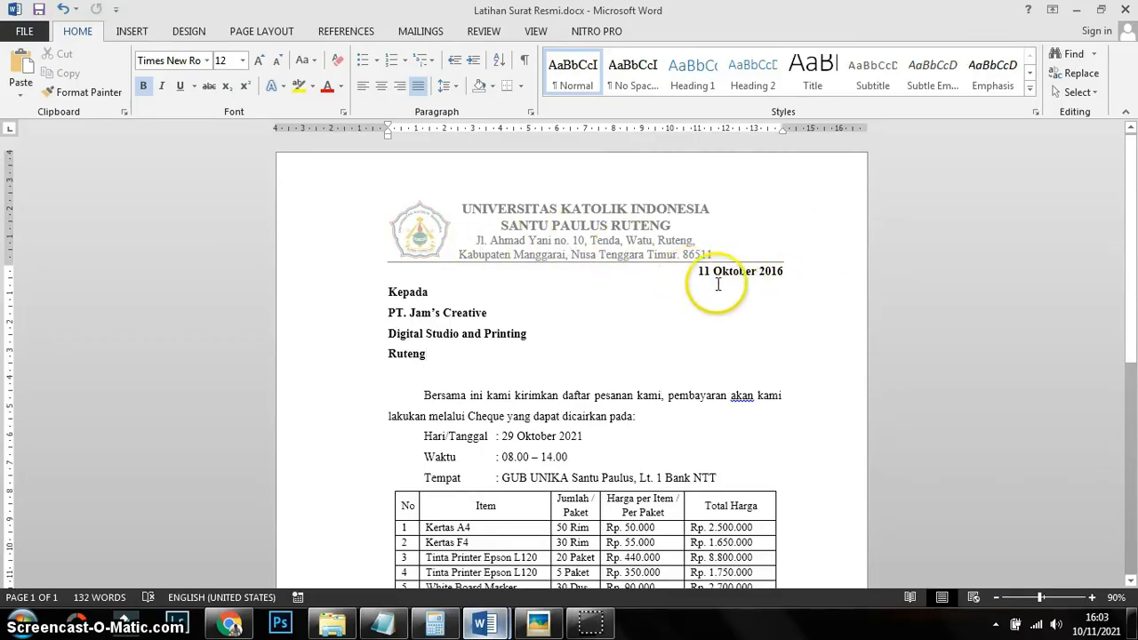
scroll(489, 357, down, 3)
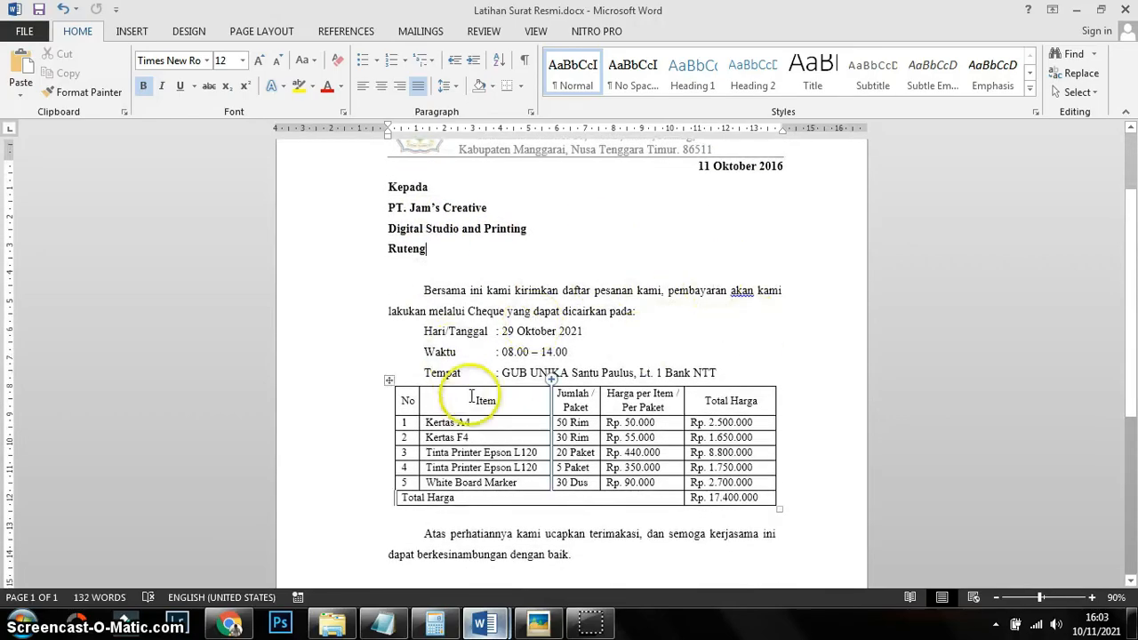
scroll(673, 398, down, 1)
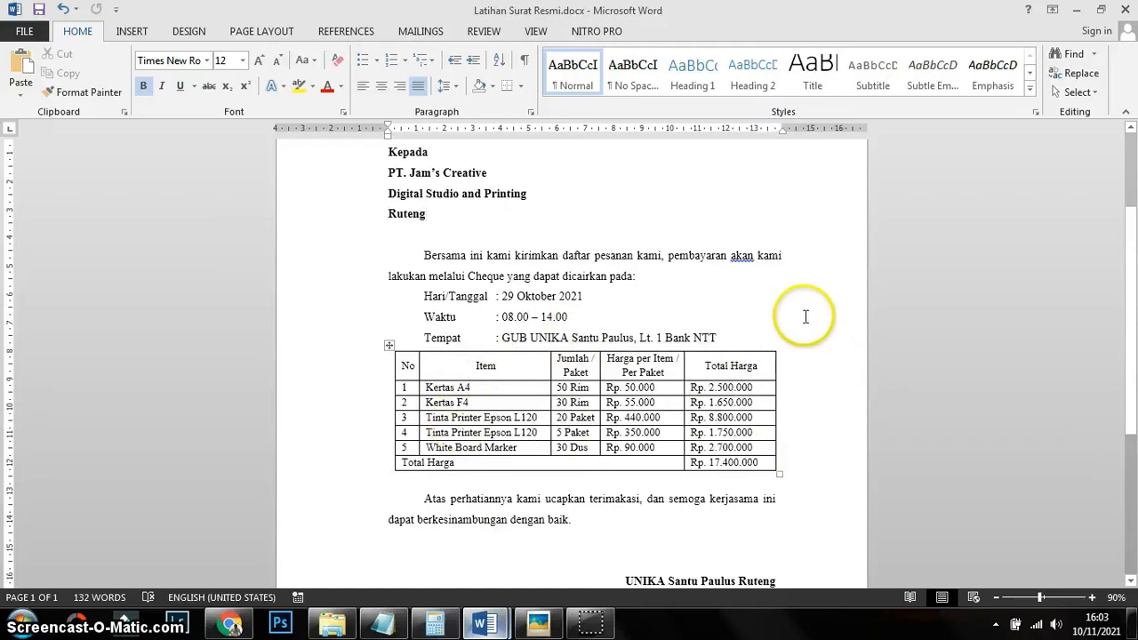
scroll(762, 310, up, 1)
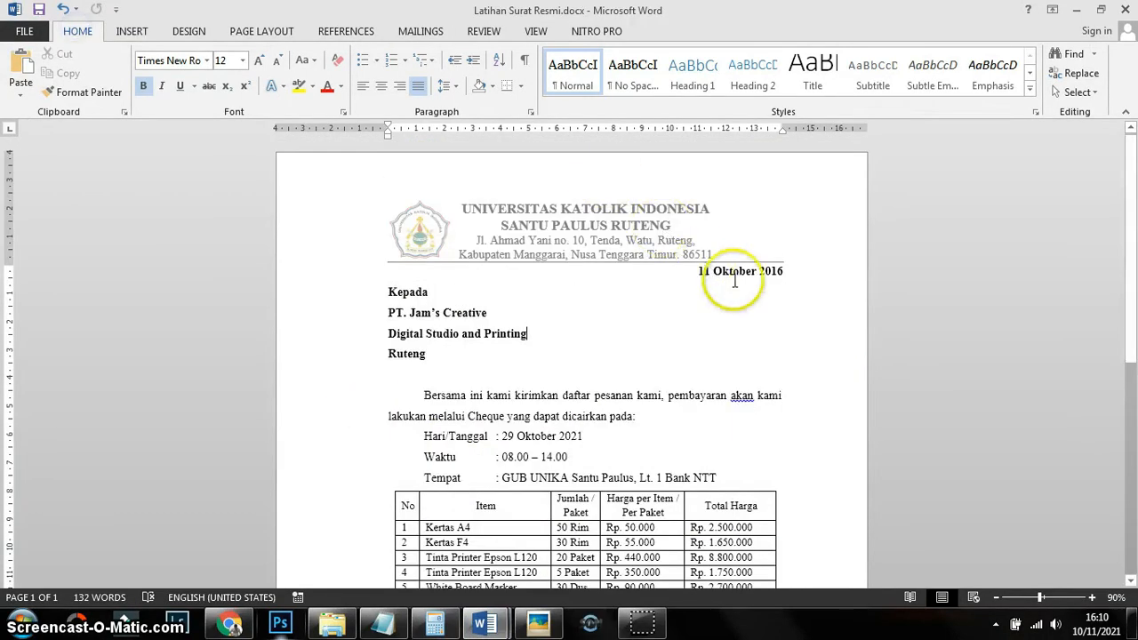
click(636, 338)
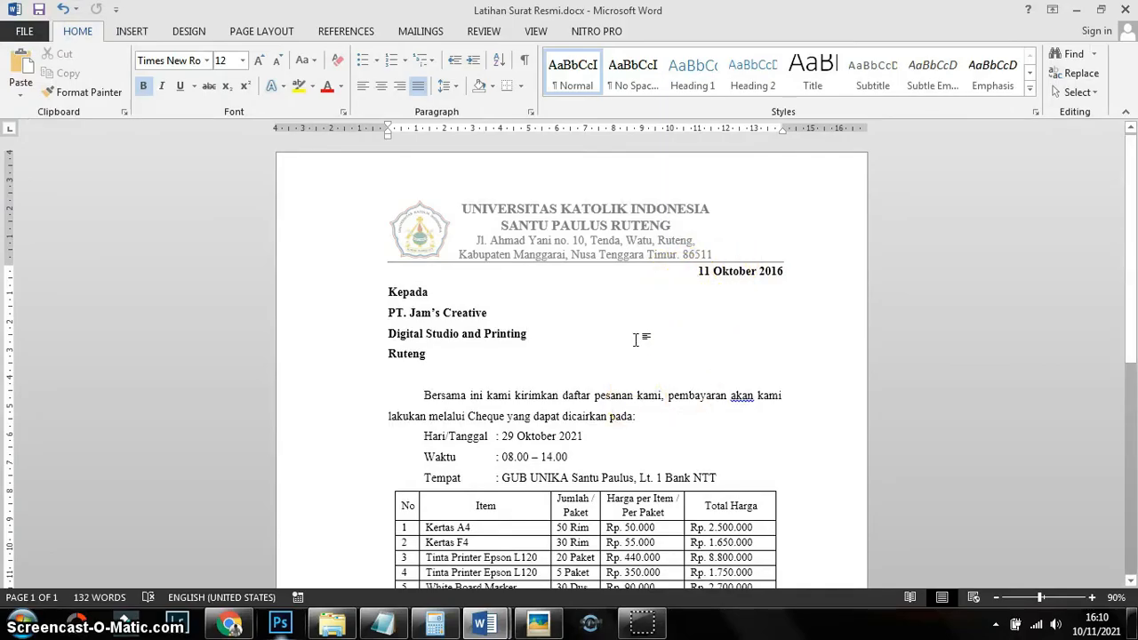
Check the page margin and paper size settings of the sample letter
click(238, 35)
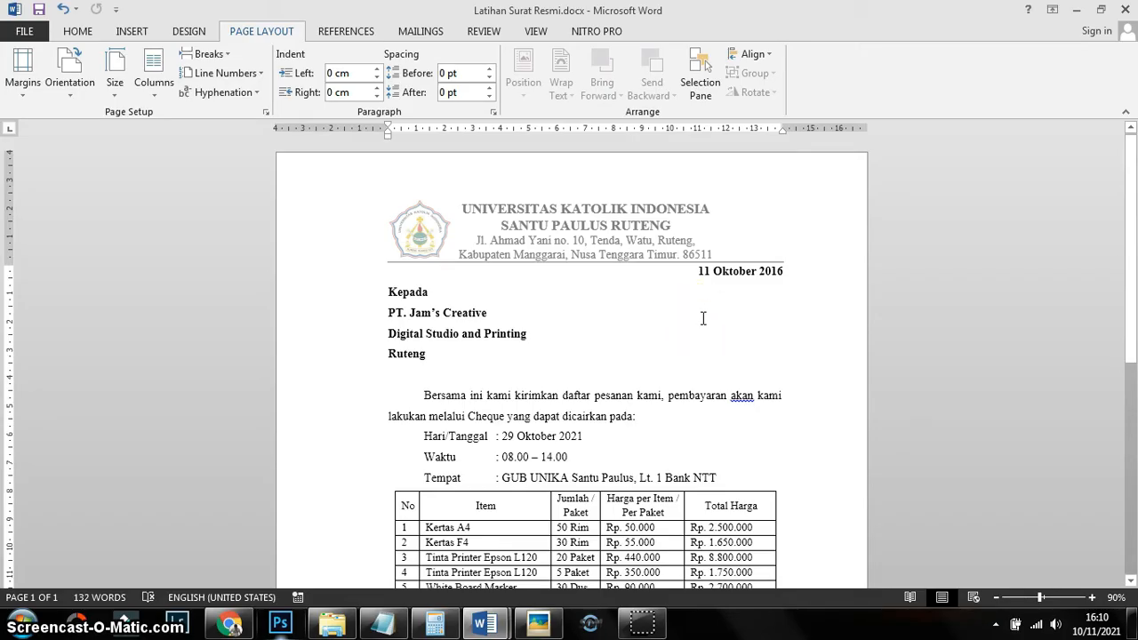
scroll(837, 320, down, 6)
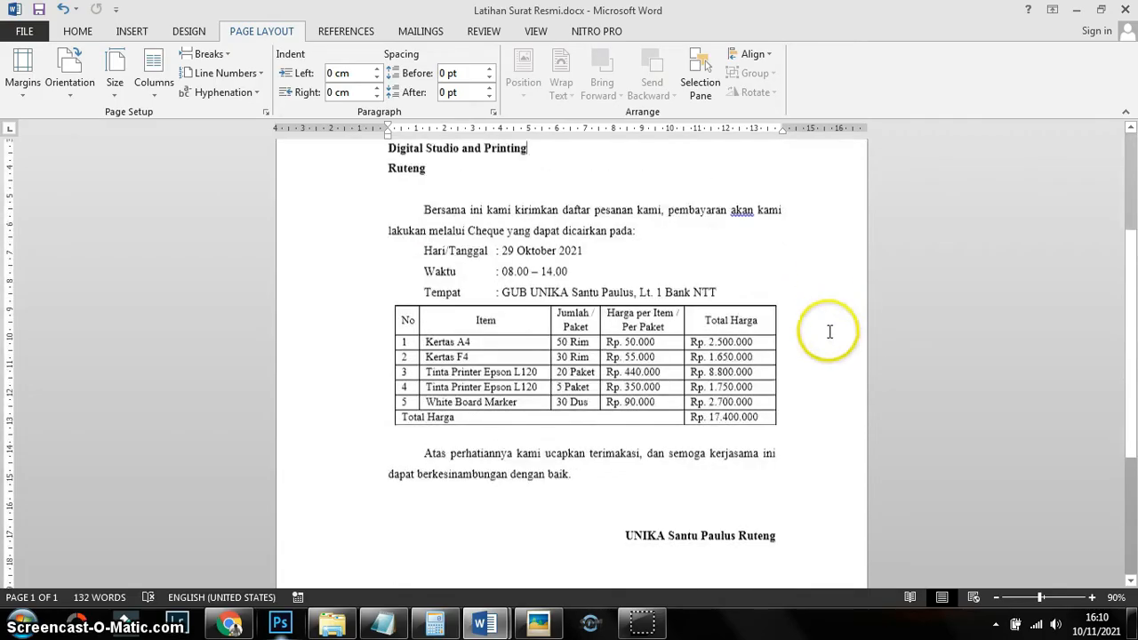
scroll(582, 450, up, 4)
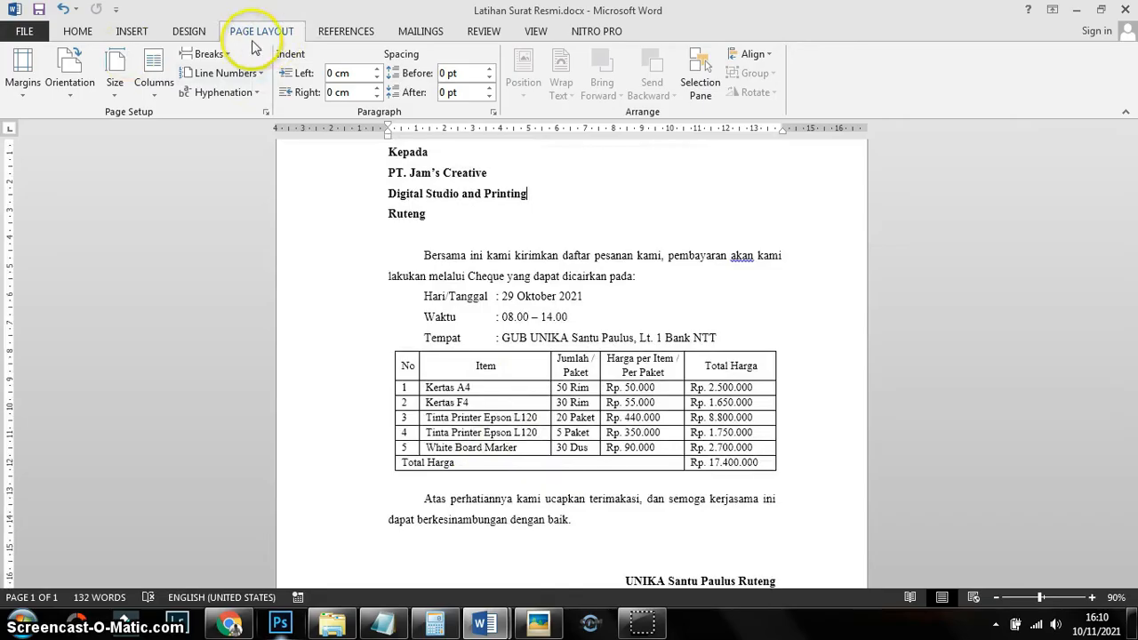
click(22, 78)
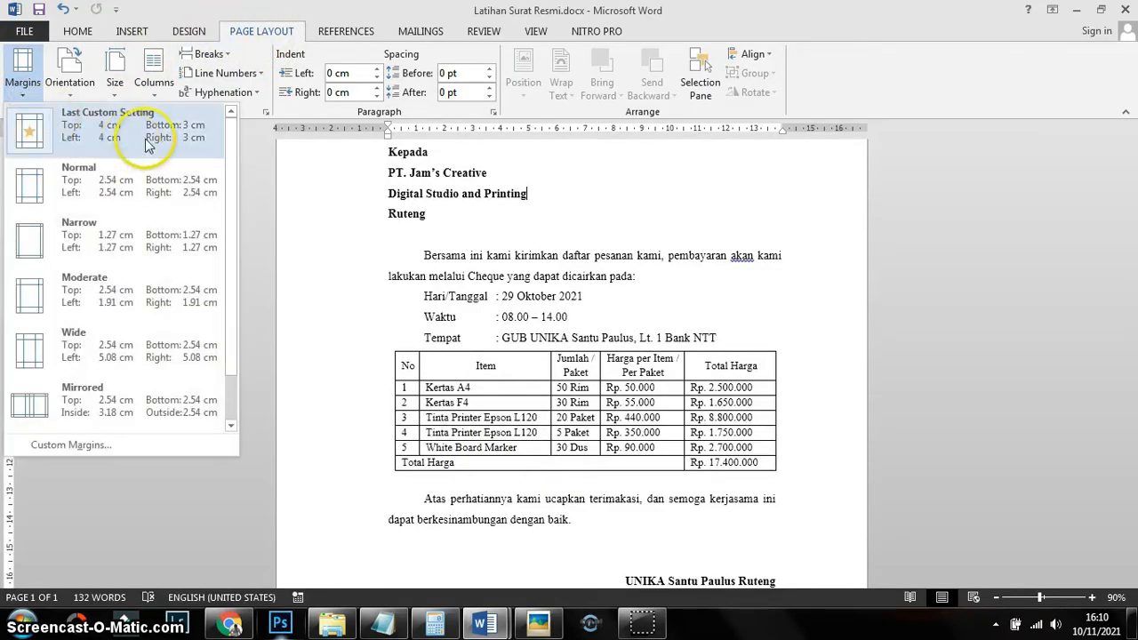
click(115, 71)
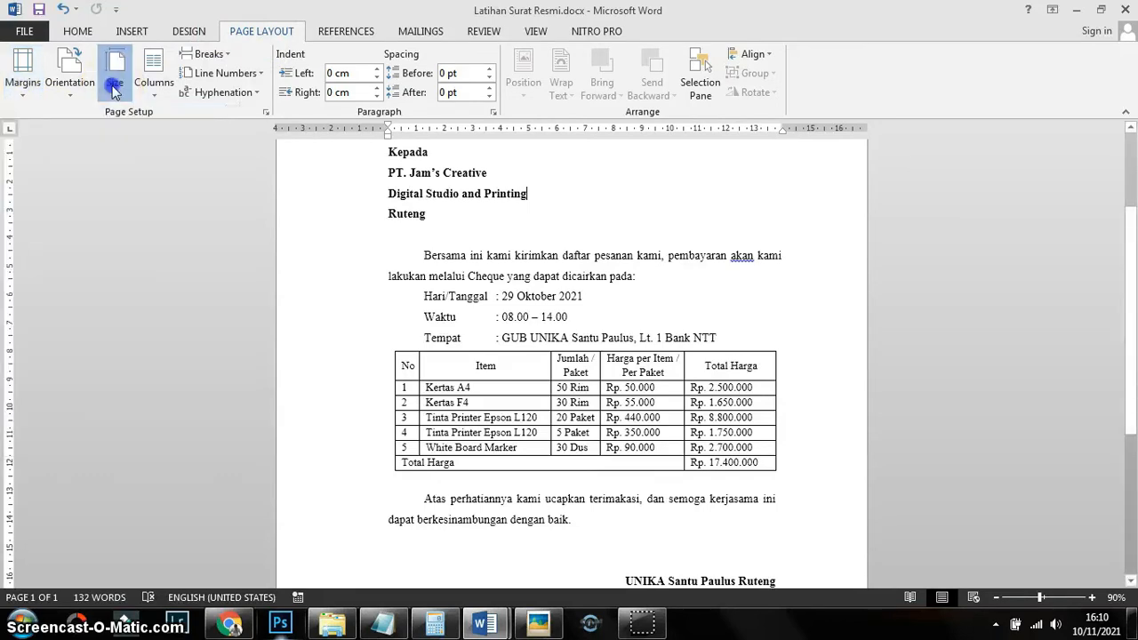
click(114, 71)
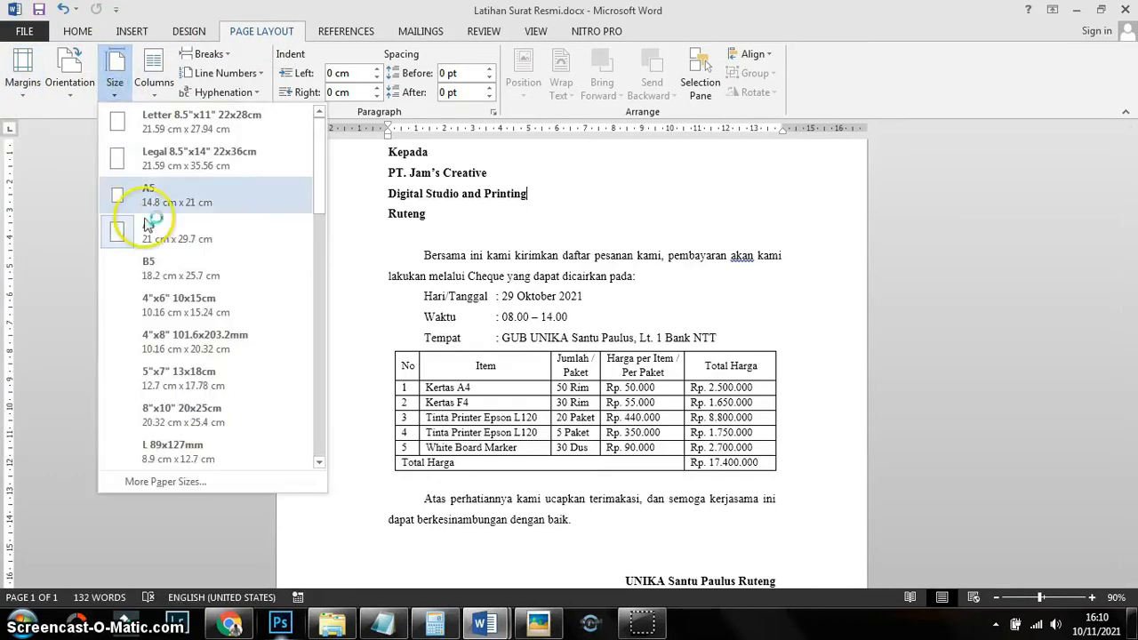
click(853, 226)
Check the font and line spacing settings used in the recipient lines of the sample letter
click(78, 32)
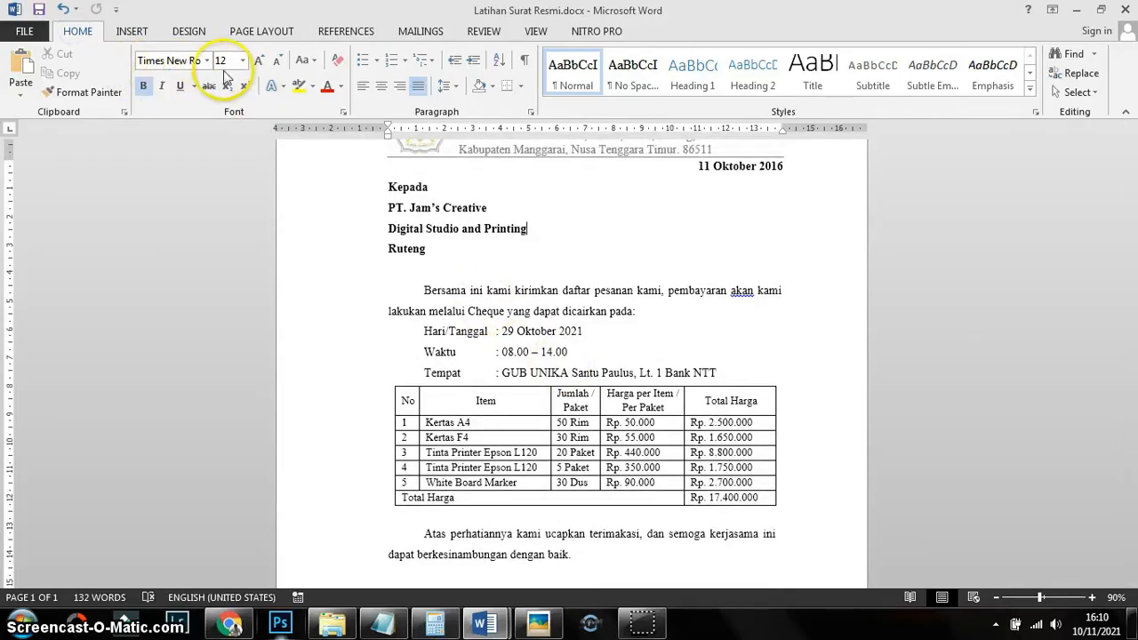
click(456, 88)
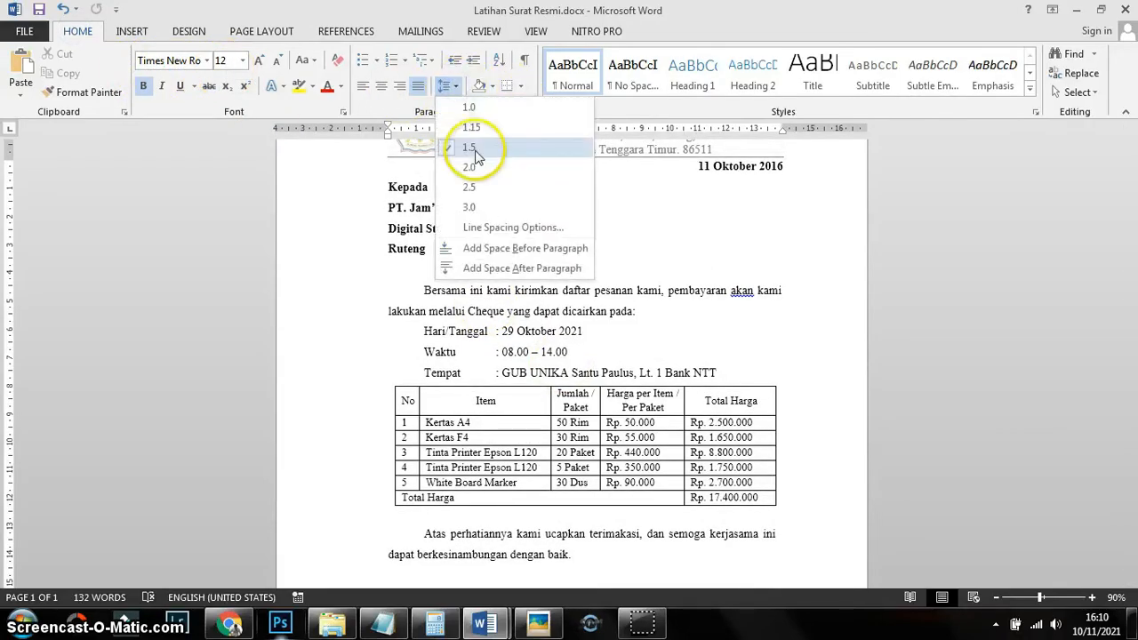
click(370, 198)
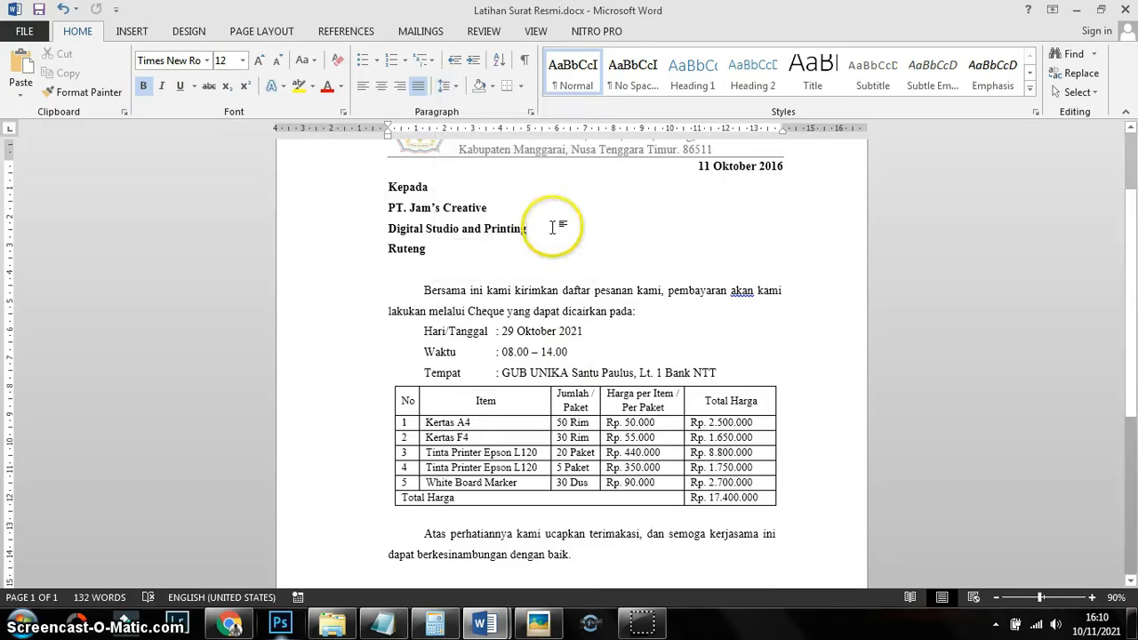
scroll(553, 226, up, 2)
Switch to the blank New Microsoft Word Document.docx and open its page header for editing
click(496, 627)
click(522, 534)
click(449, 292)
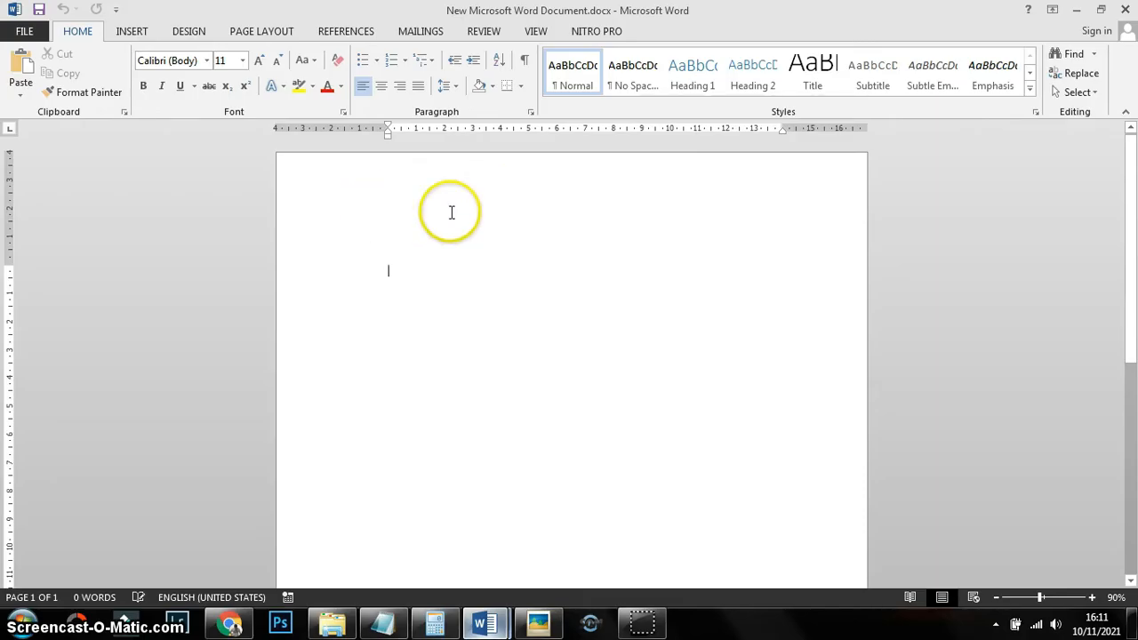
double_click(388, 208)
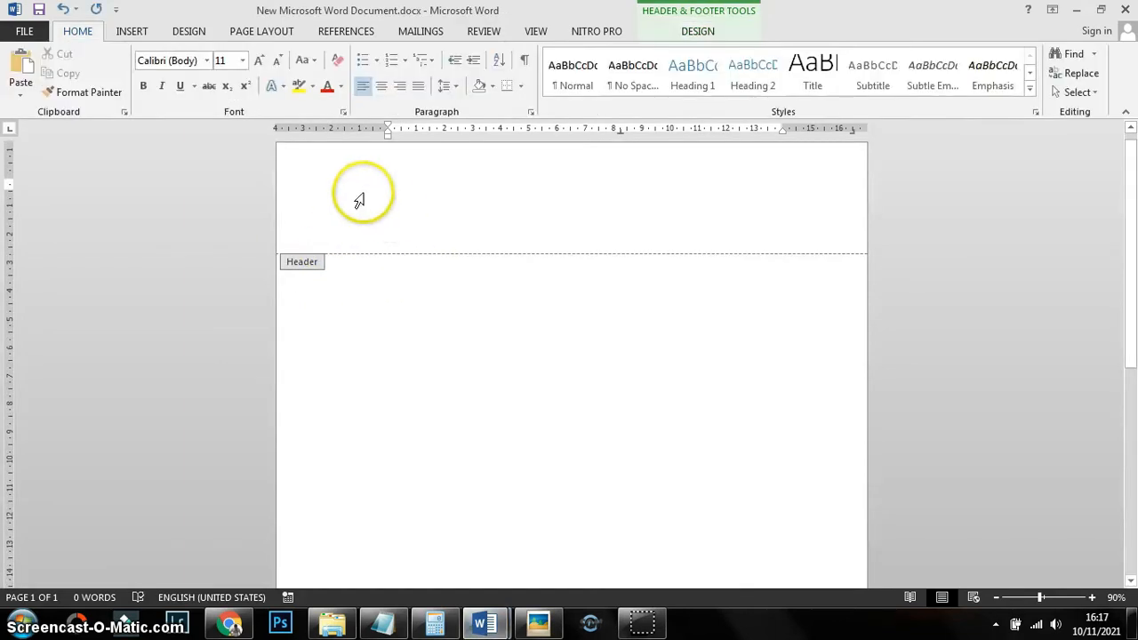
Insert the picture Logo UKI.png from the Materi Upload folder into the header
click(131, 31)
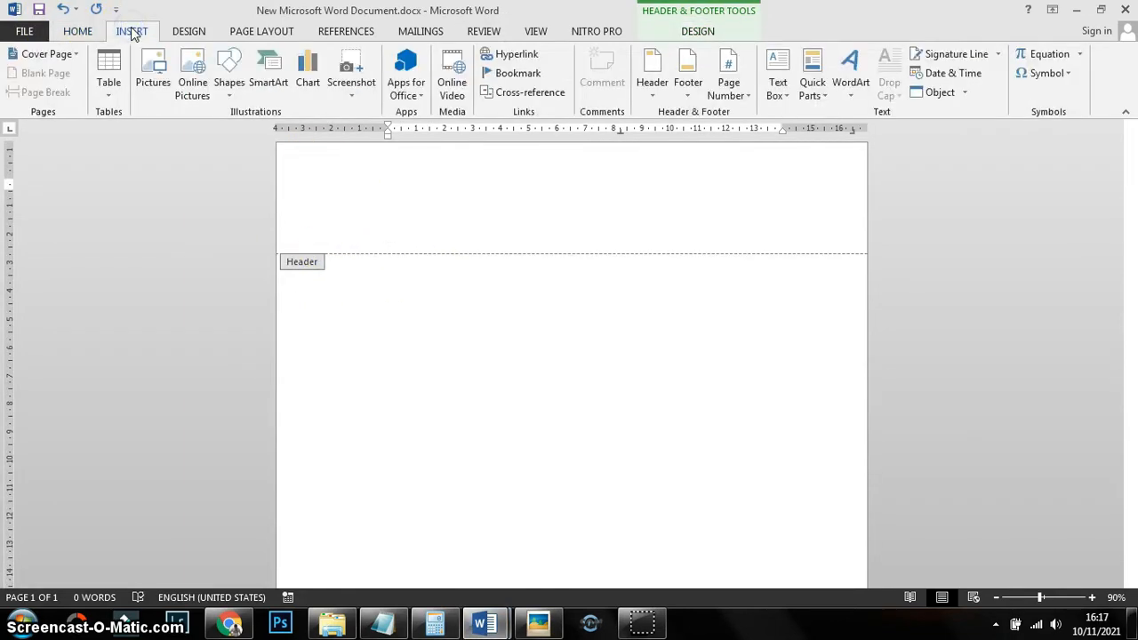
click(160, 82)
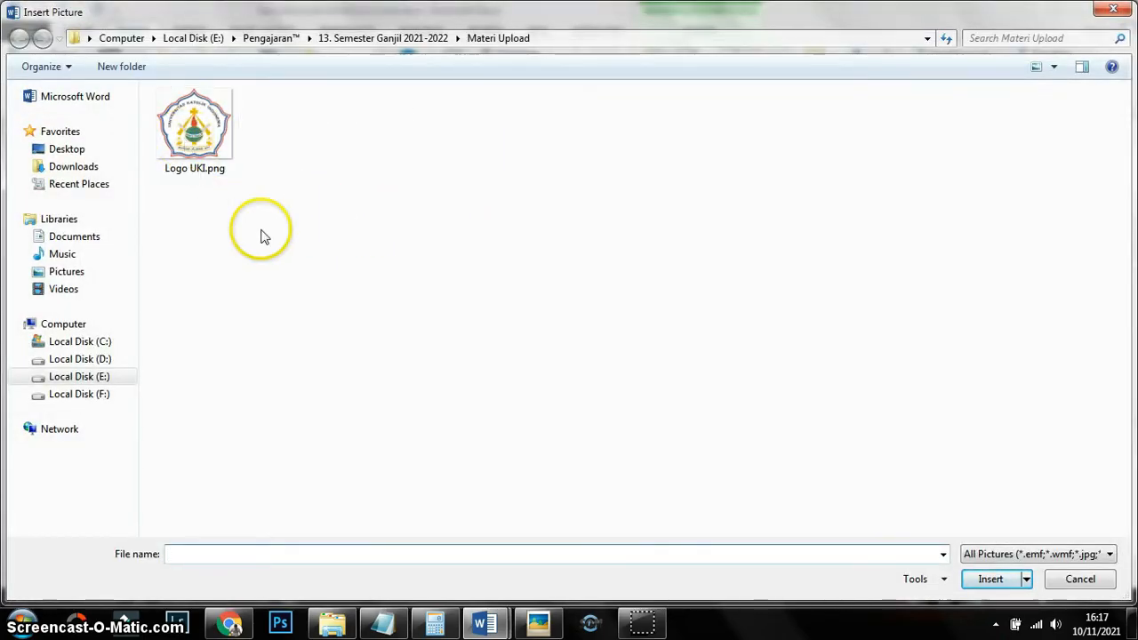
click(172, 141)
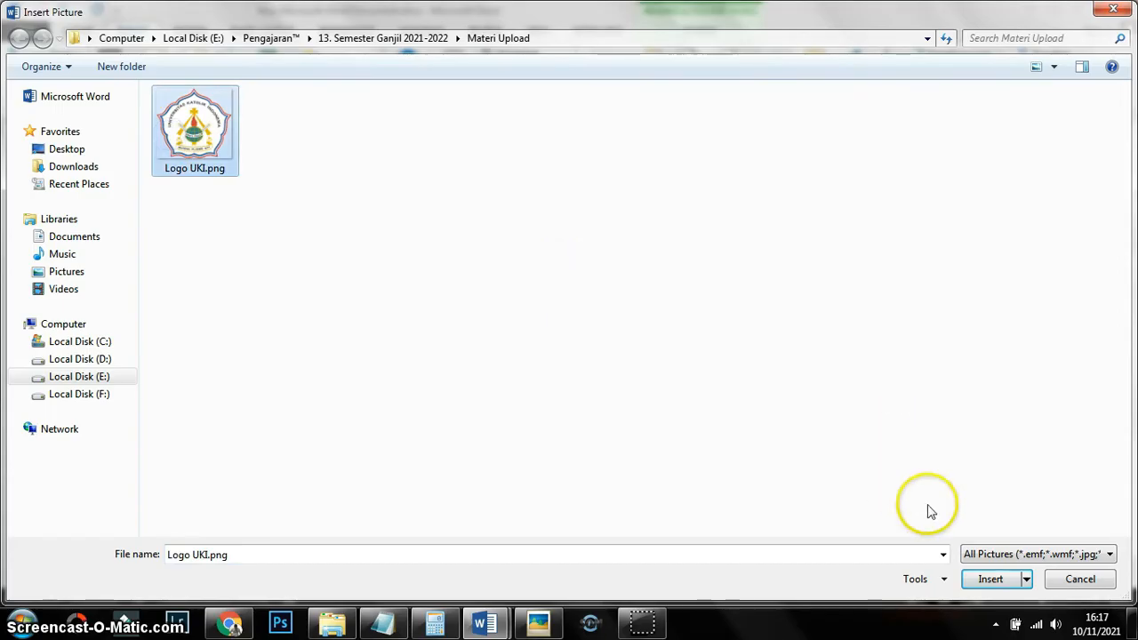
click(991, 580)
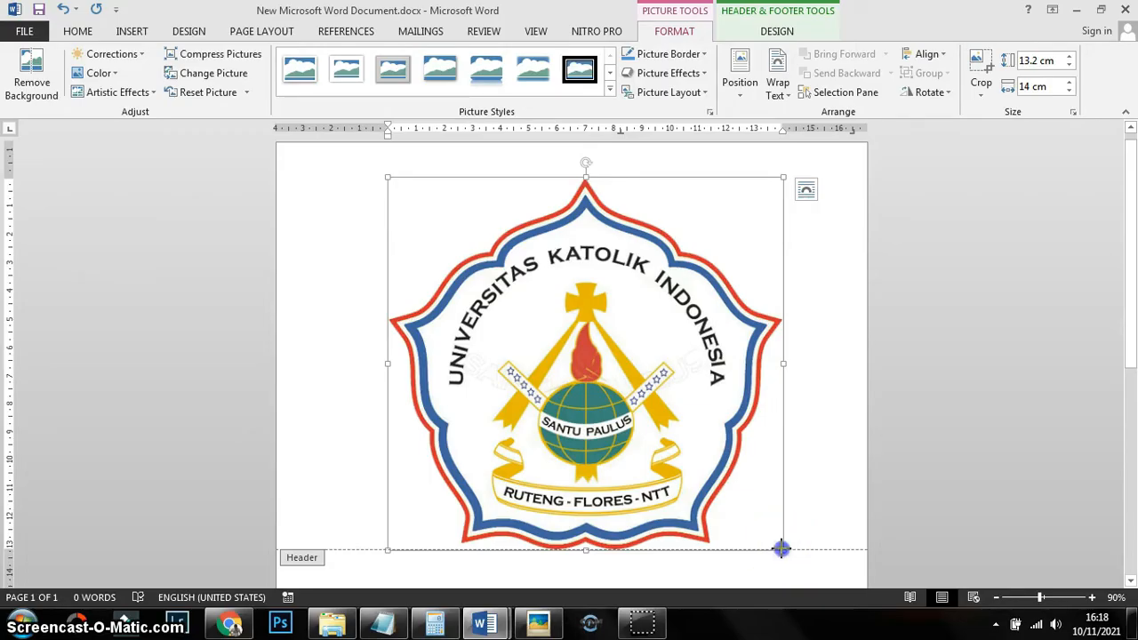
Shrink the header logo to about 2.63 cm high by 2.79 cm wide and set its text wrapping to Behind Text
drag(781, 548, 401, 253)
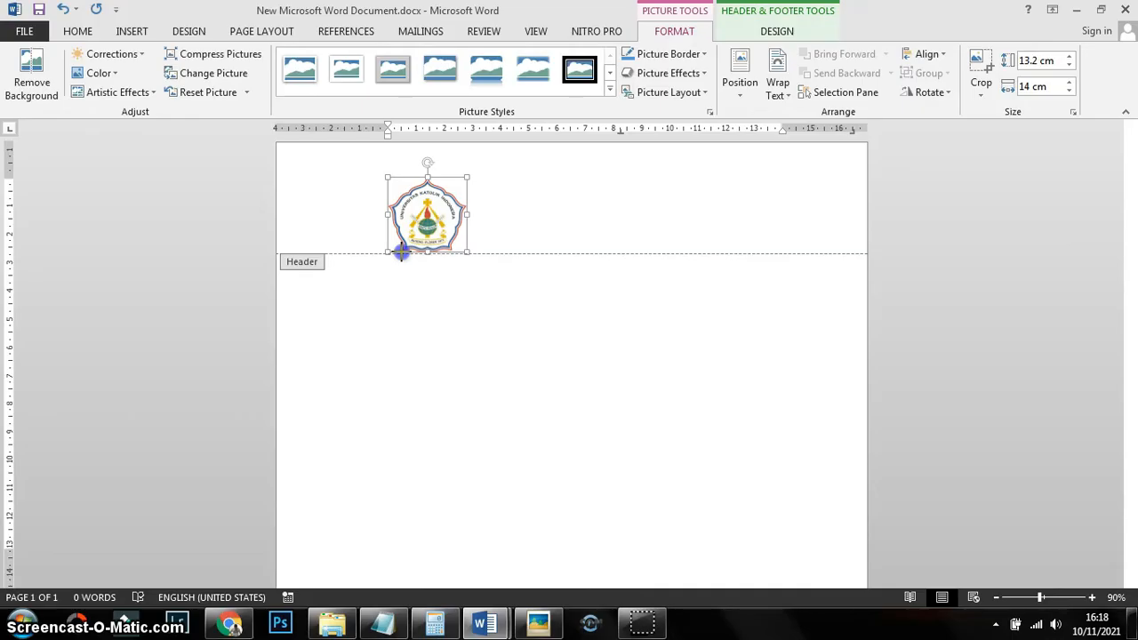
drag(401, 252, 403, 256)
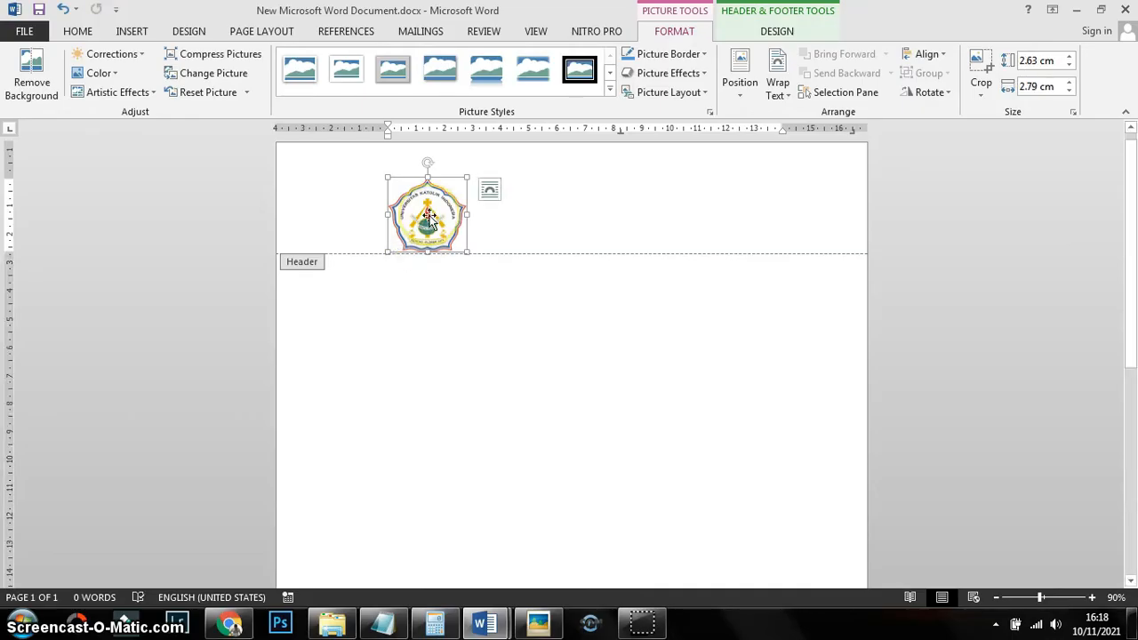
right_click(430, 216)
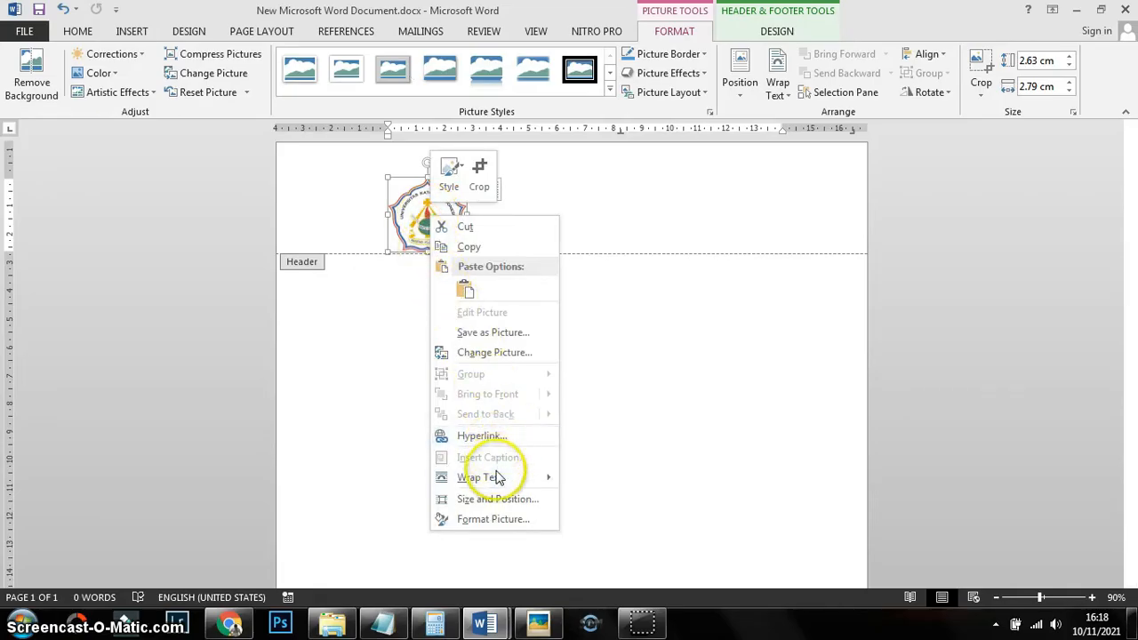
mouse_move(498, 478)
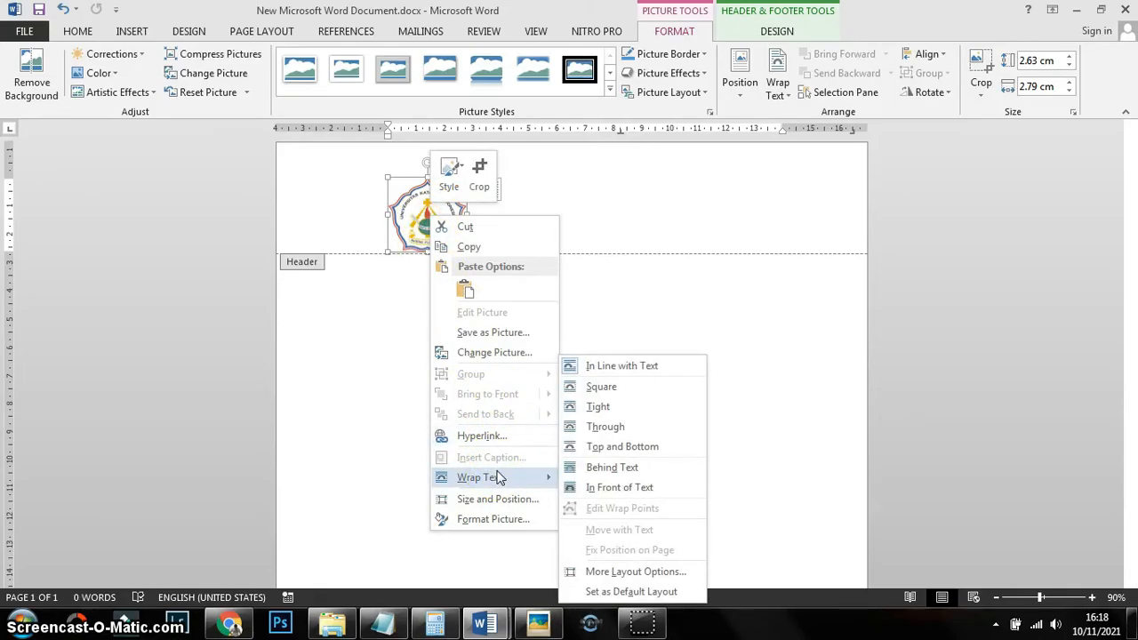
click(583, 471)
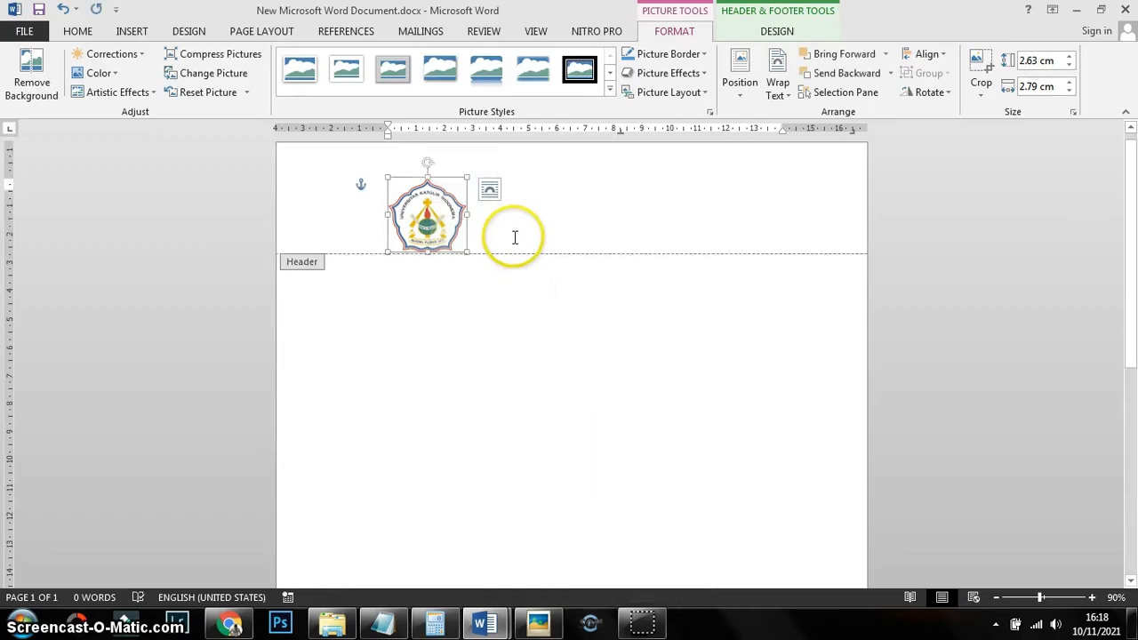
Centre the header paragraph and set its font to Times New Roman, size 12
click(513, 236)
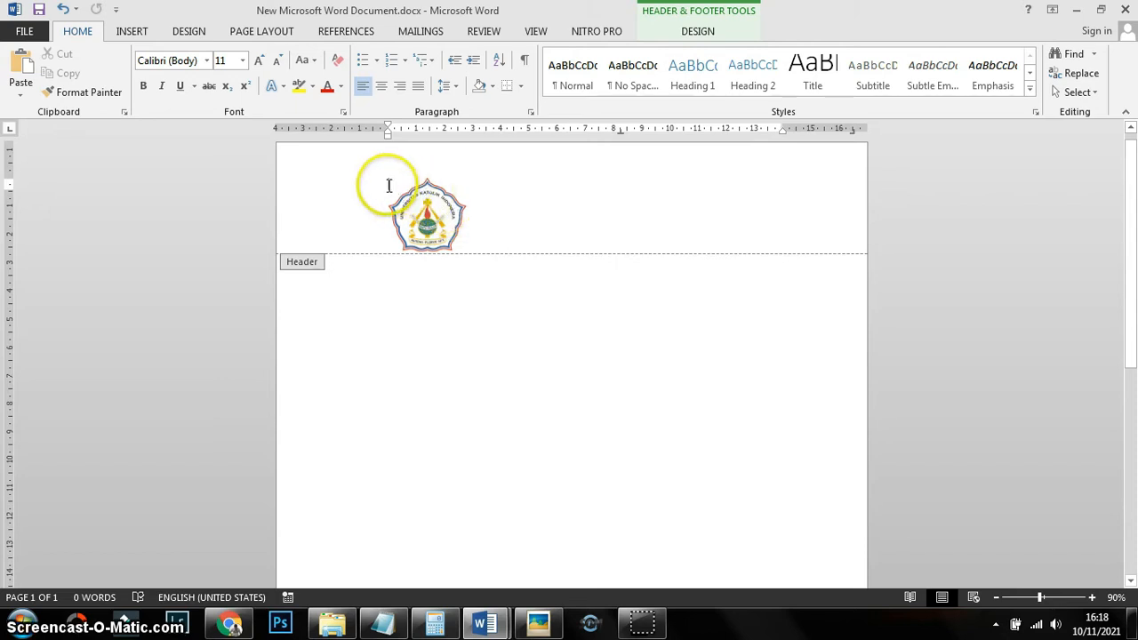
click(382, 89)
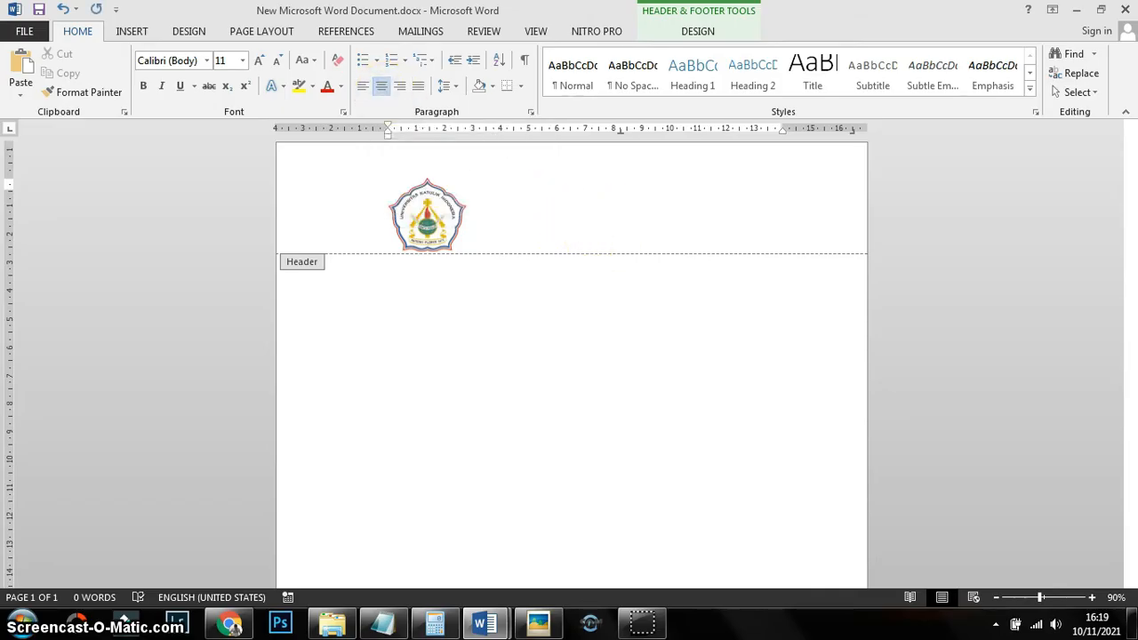
click(207, 60)
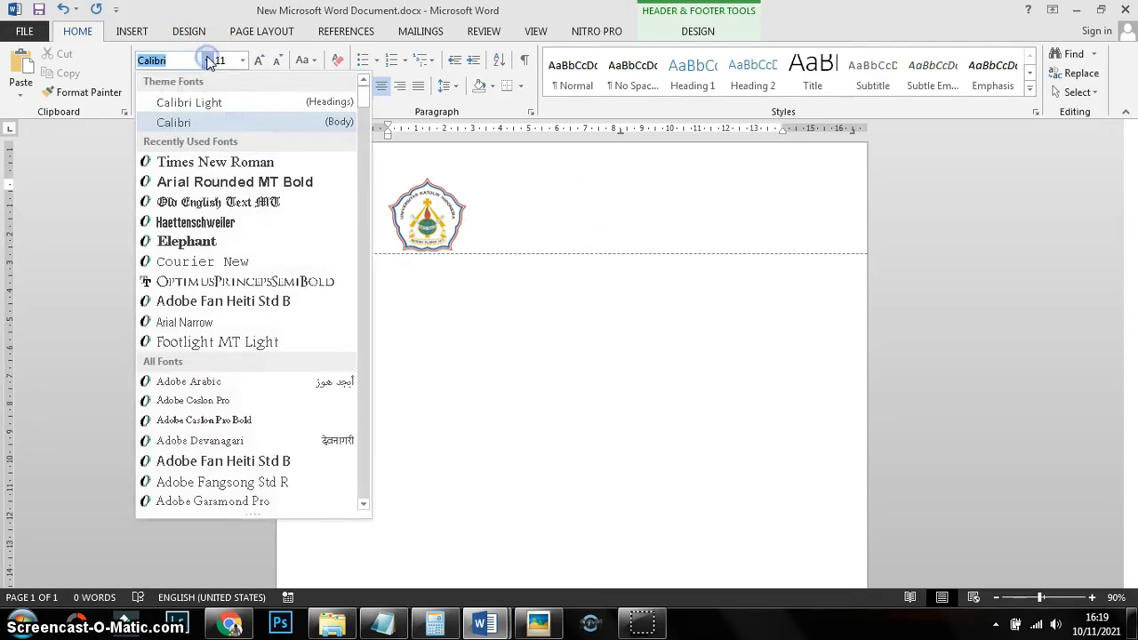
click(195, 158)
click(242, 60)
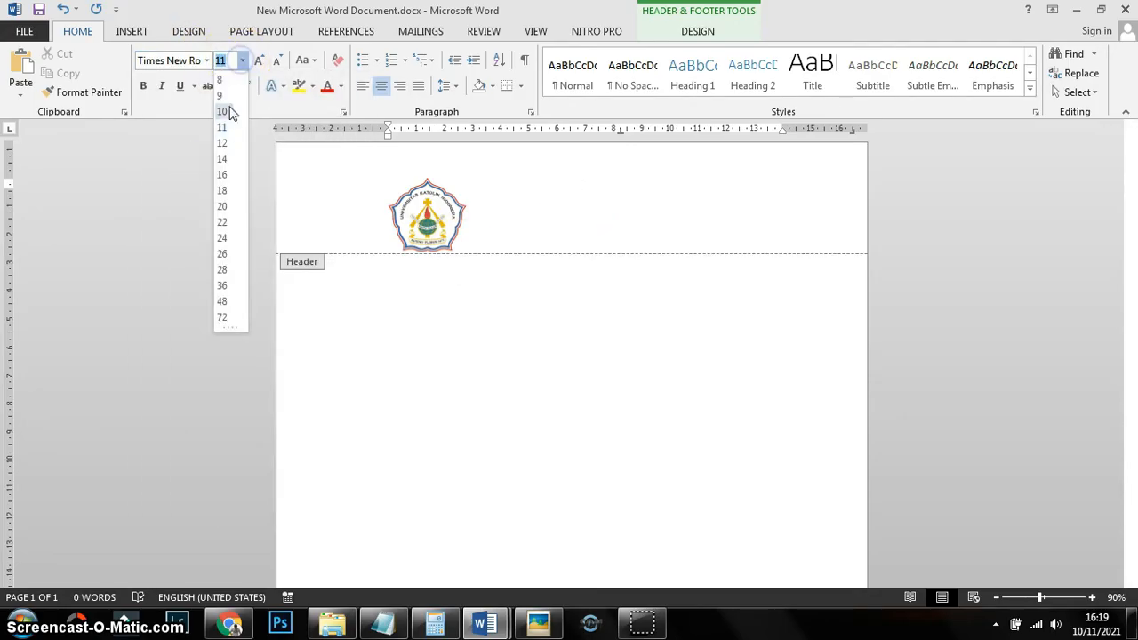
click(226, 145)
Set the header line spacing to 1.5 and enter UNIVERSITAS KATOLIK INDONESIA, SANTU PAULUS RUTENG and the two-line university address
click(444, 85)
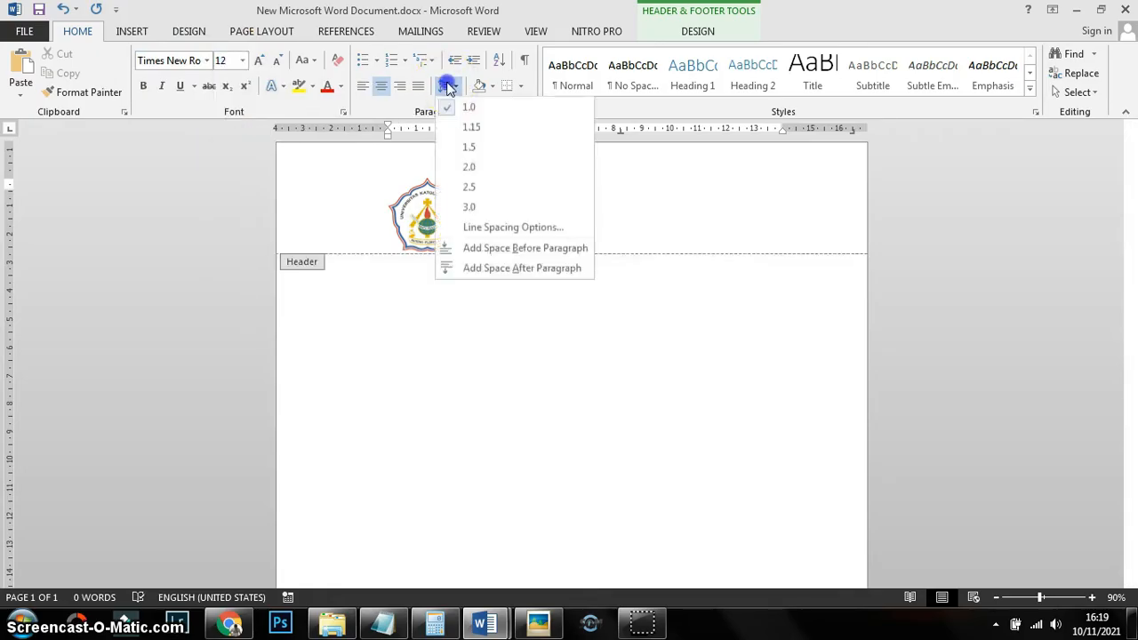
click(481, 148)
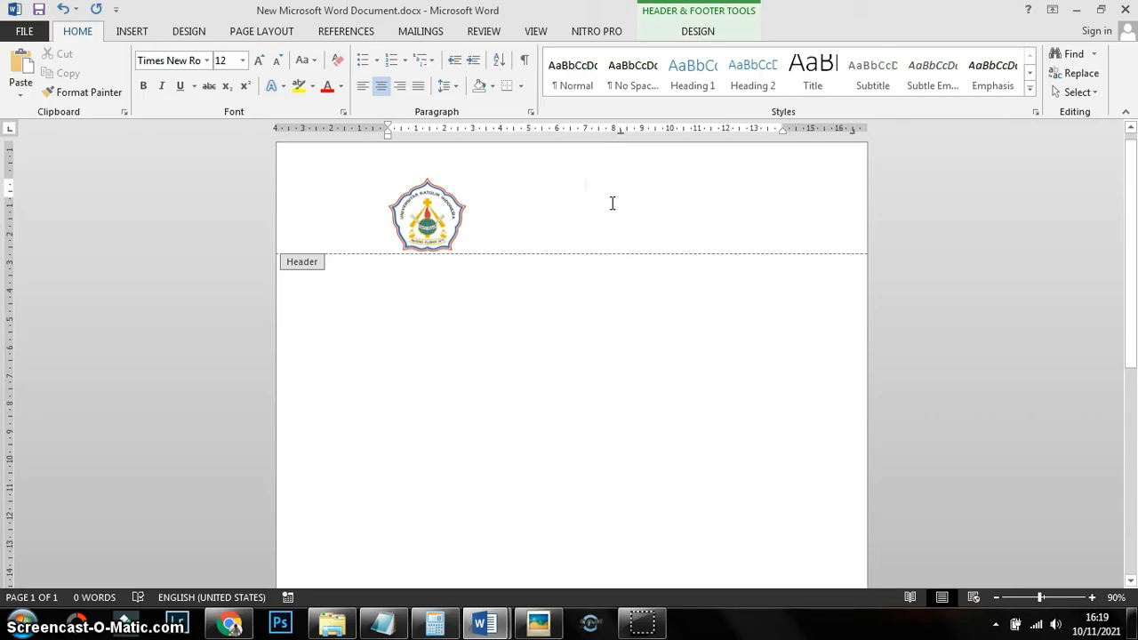
text(UNIVERSITAS KATOLIK INDONESIA)
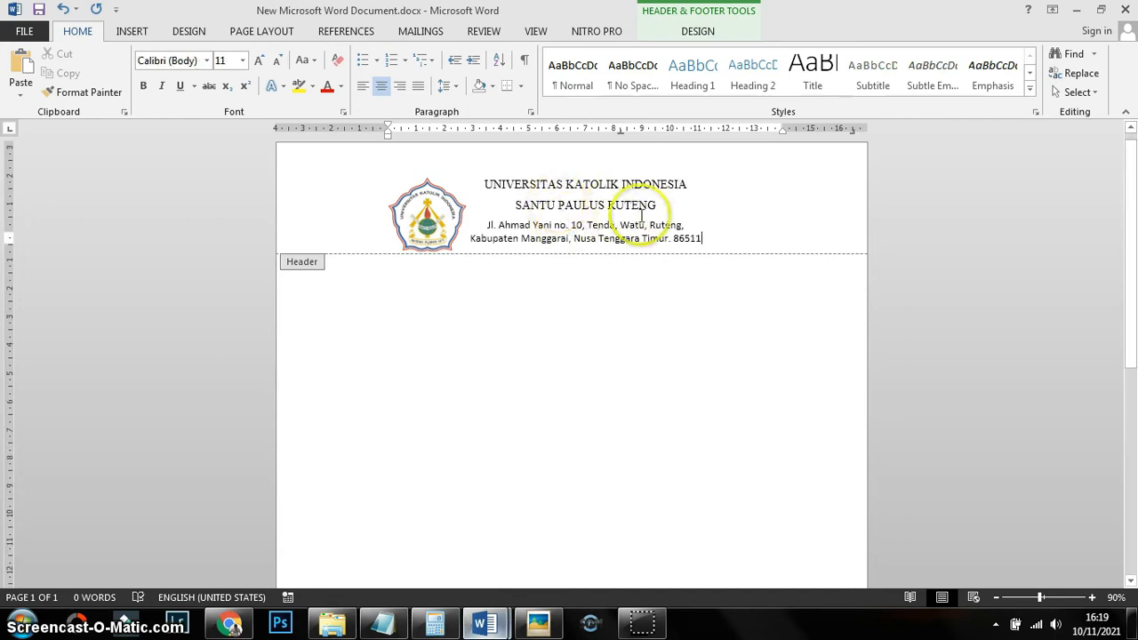
Set the two address lines in the header to Times New Roman, size 12
drag(630, 253, 489, 229)
click(734, 241)
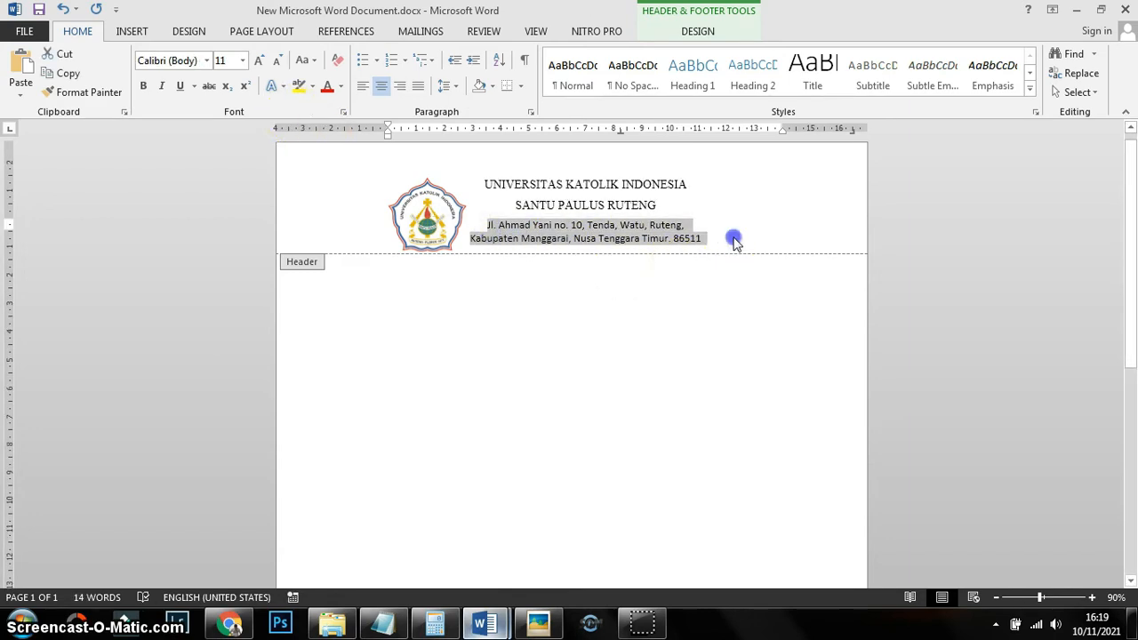
drag(722, 238, 480, 230)
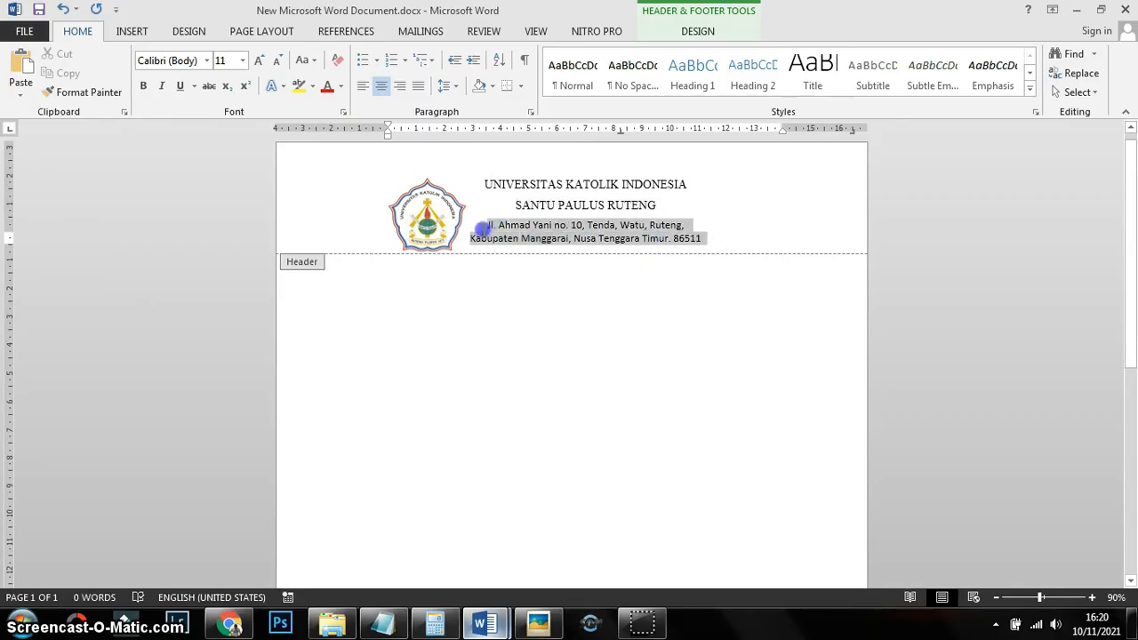
click(207, 60)
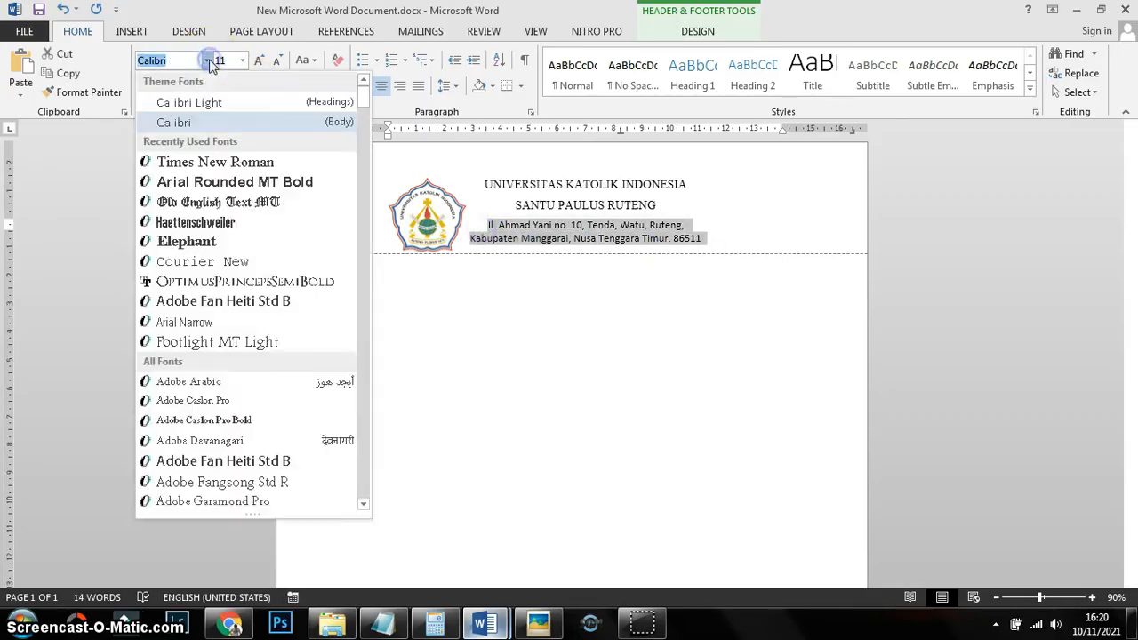
click(224, 165)
click(258, 61)
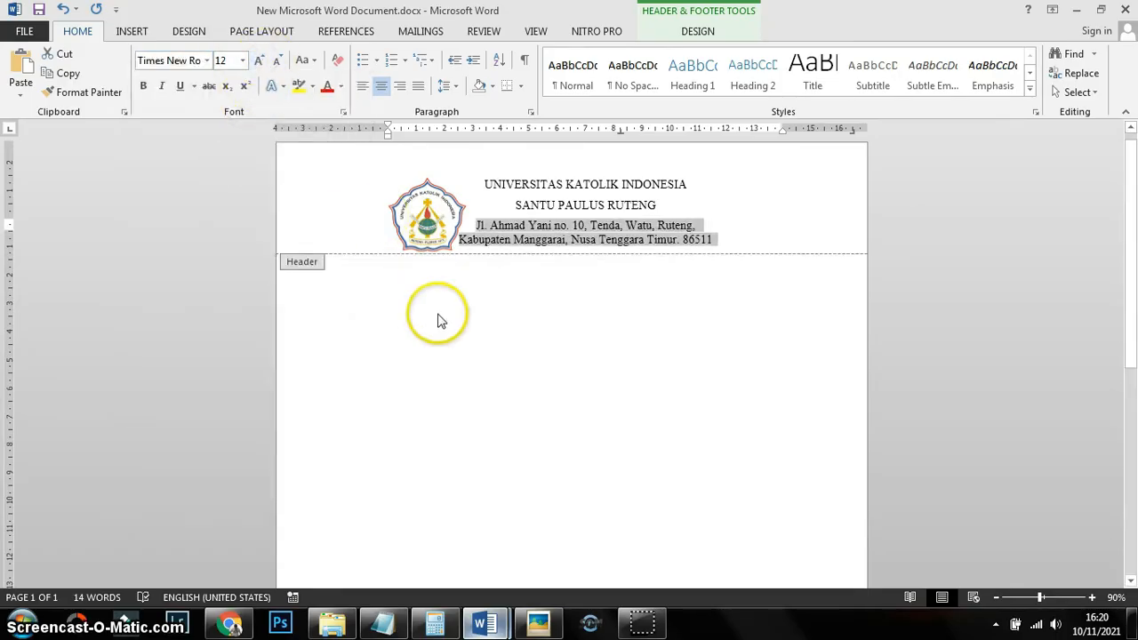
click(713, 236)
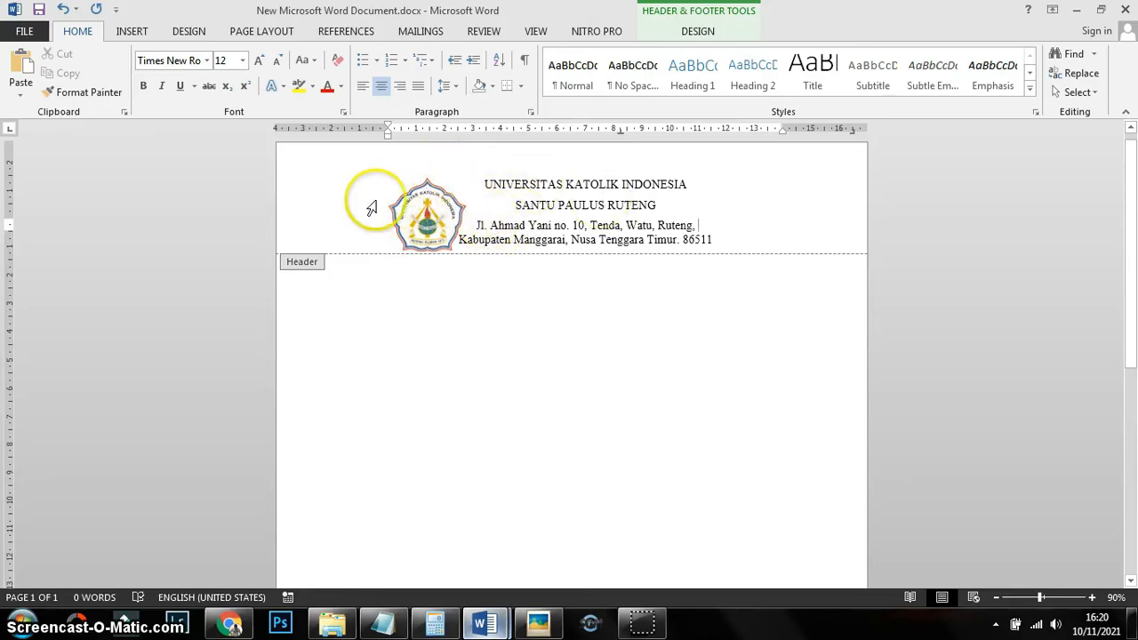
Shrink the header logo slightly so that it no longer touches the address lines
click(428, 226)
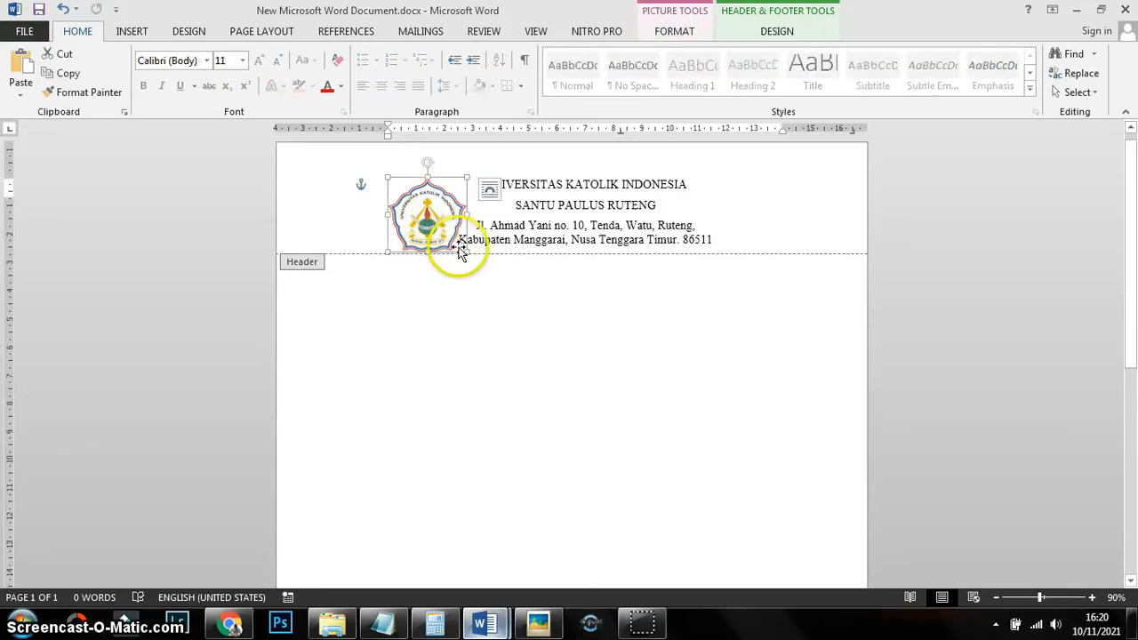
drag(460, 252, 456, 240)
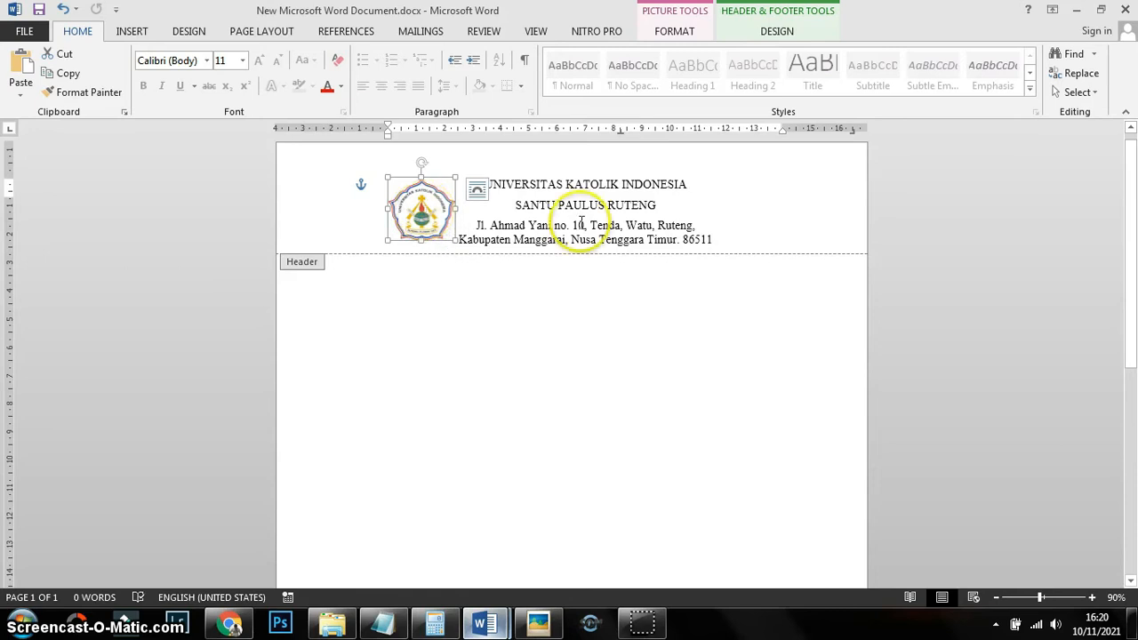
click(734, 229)
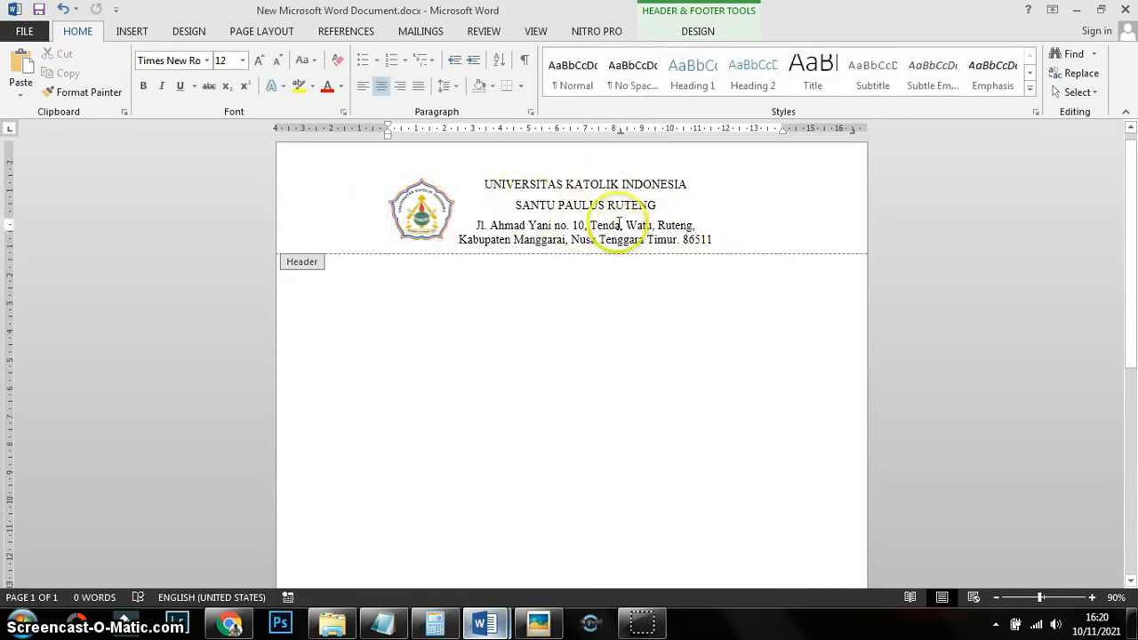
Add a bottom border under the last address line of the header
click(747, 238)
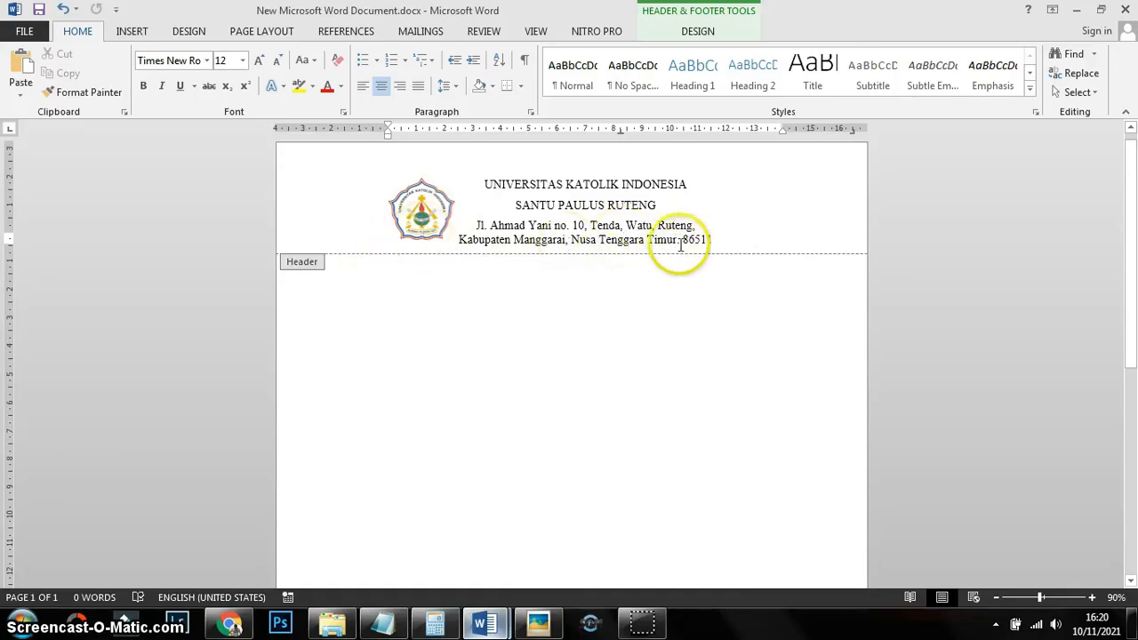
click(725, 238)
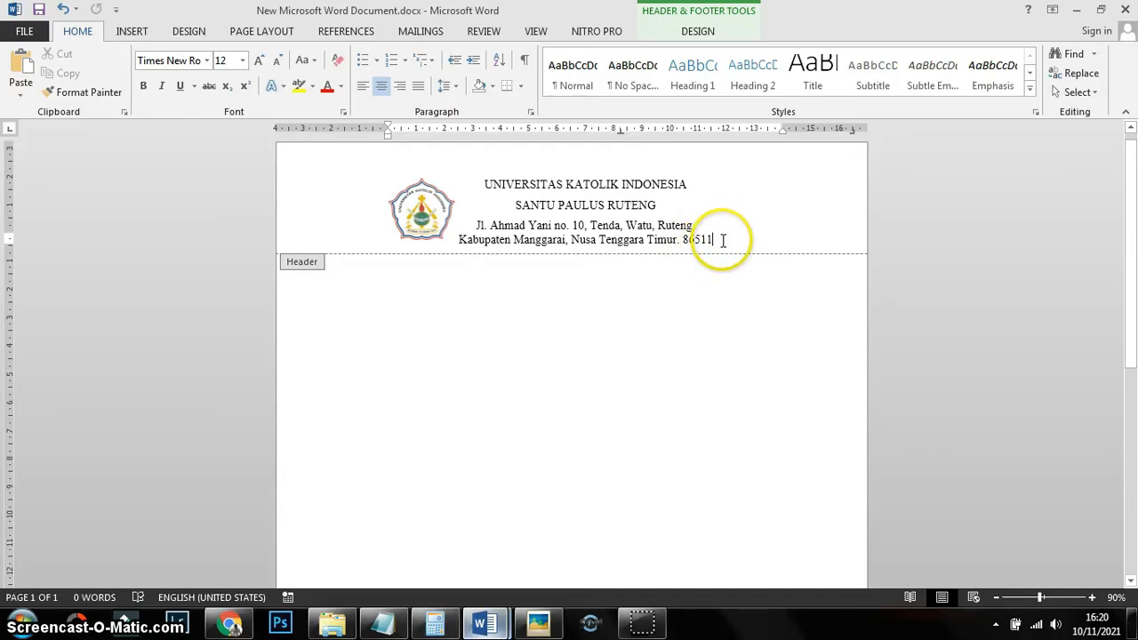
click(507, 86)
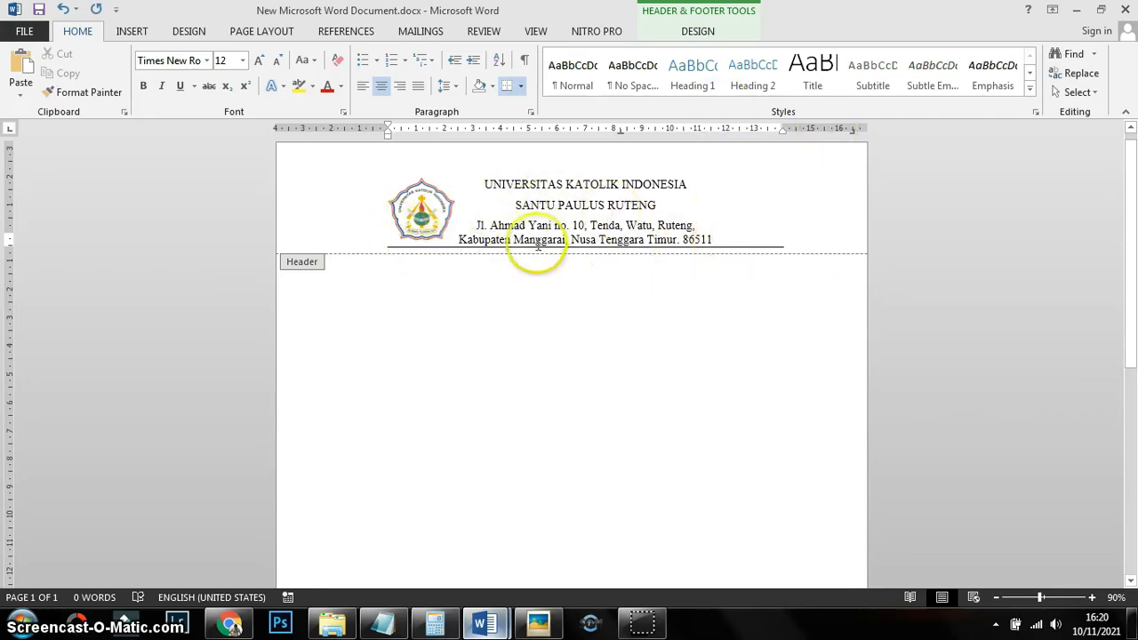
Make the header lines UNIVERSITAS KATOLIK INDONESIA and SANTU PAULUS RUTENG bold
click(658, 204)
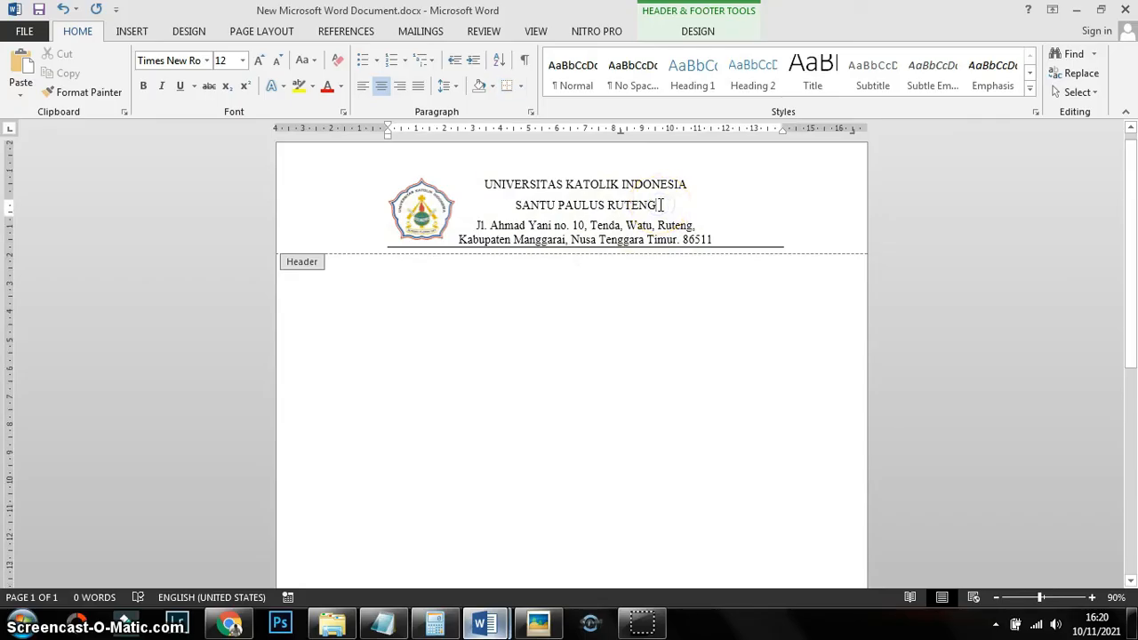
drag(660, 205, 484, 184)
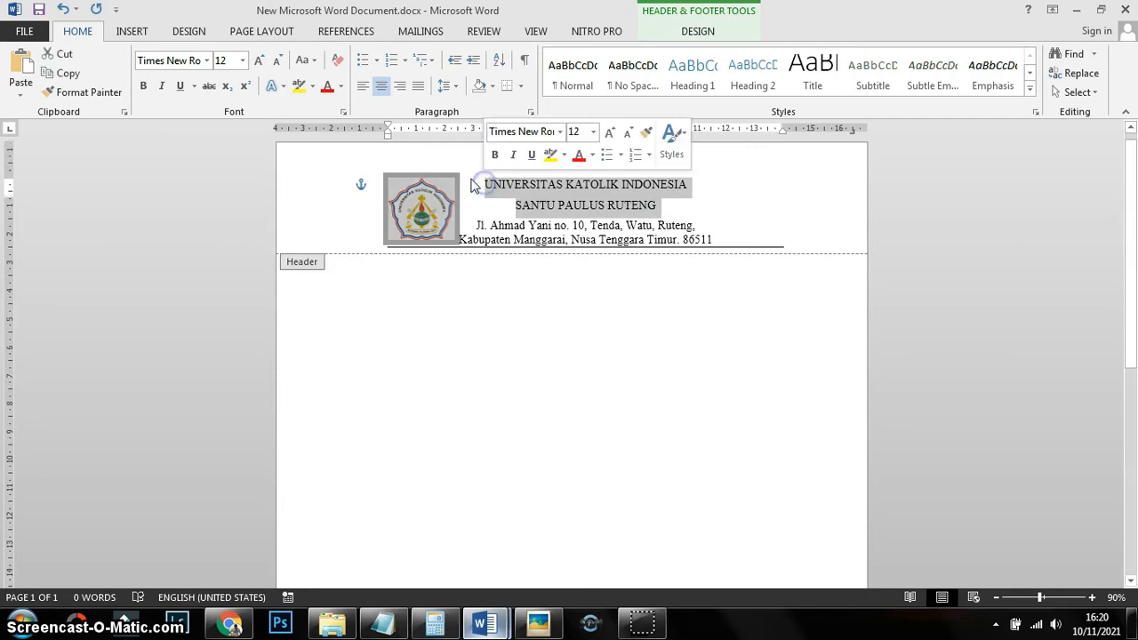
click(146, 89)
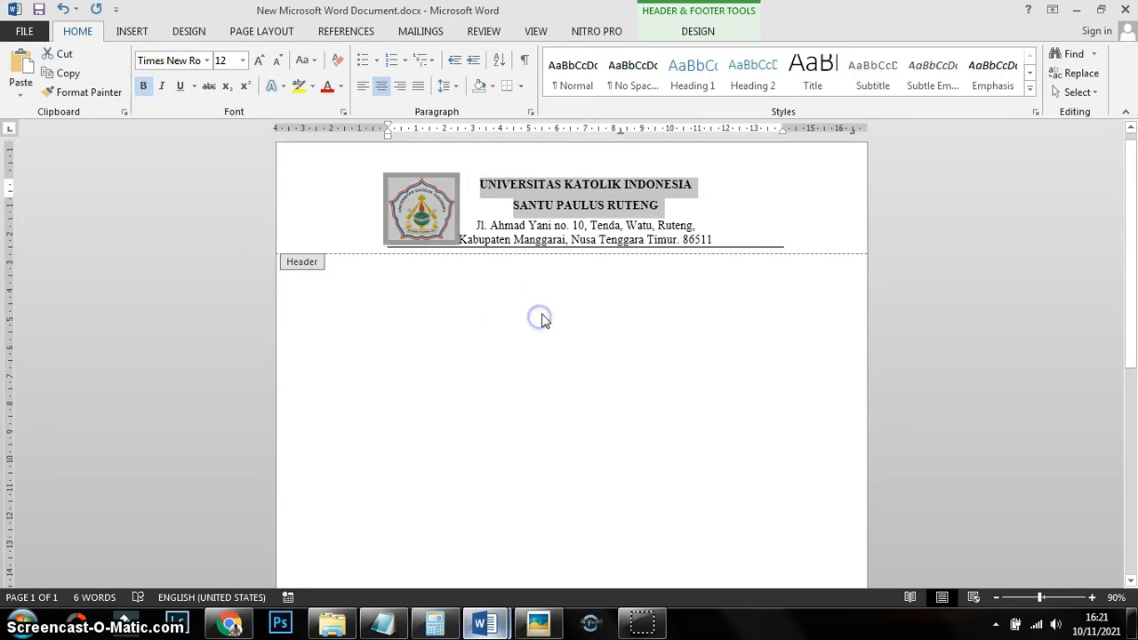
click(728, 187)
click(735, 214)
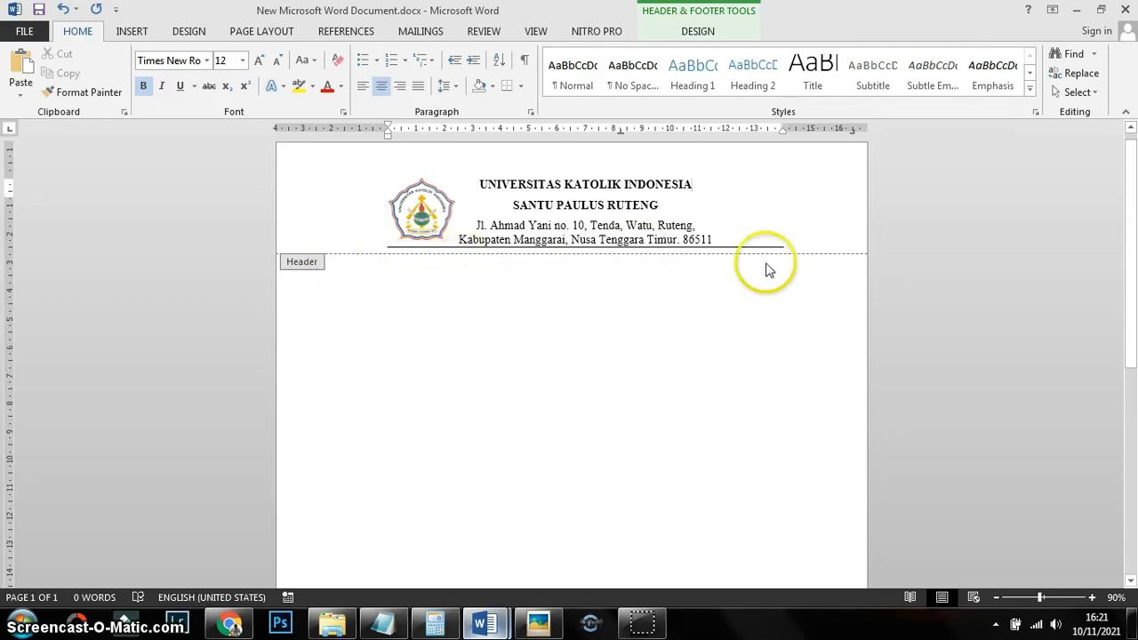
Leave the header and enter the right-aligned date 11 Oktober 2021 on the first body line
double_click(532, 331)
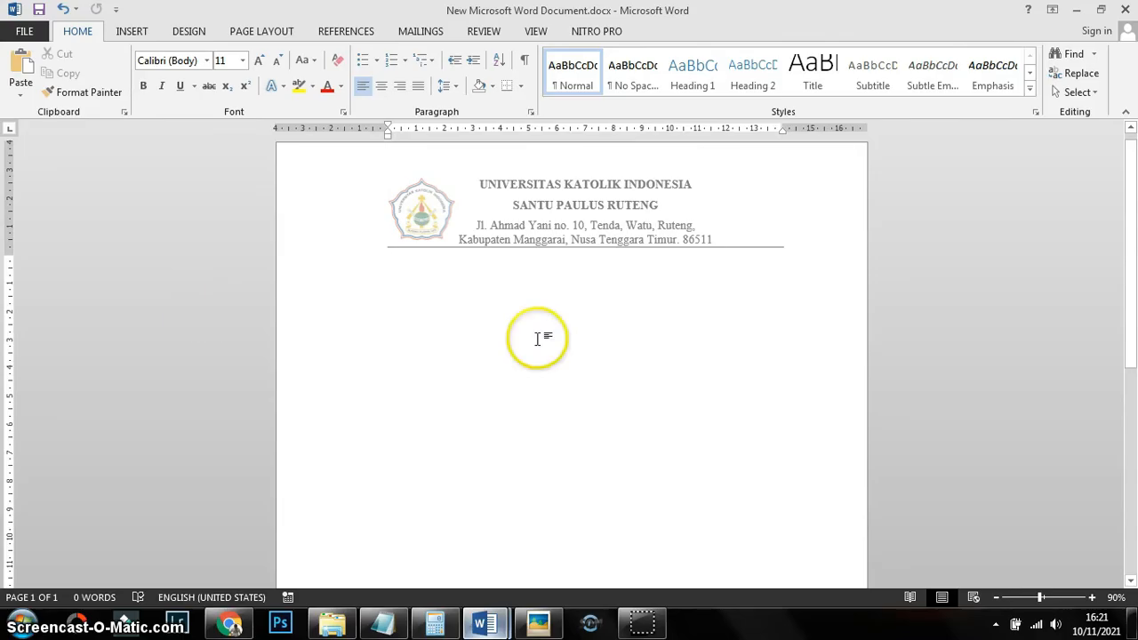
scroll(506, 337, up, 1)
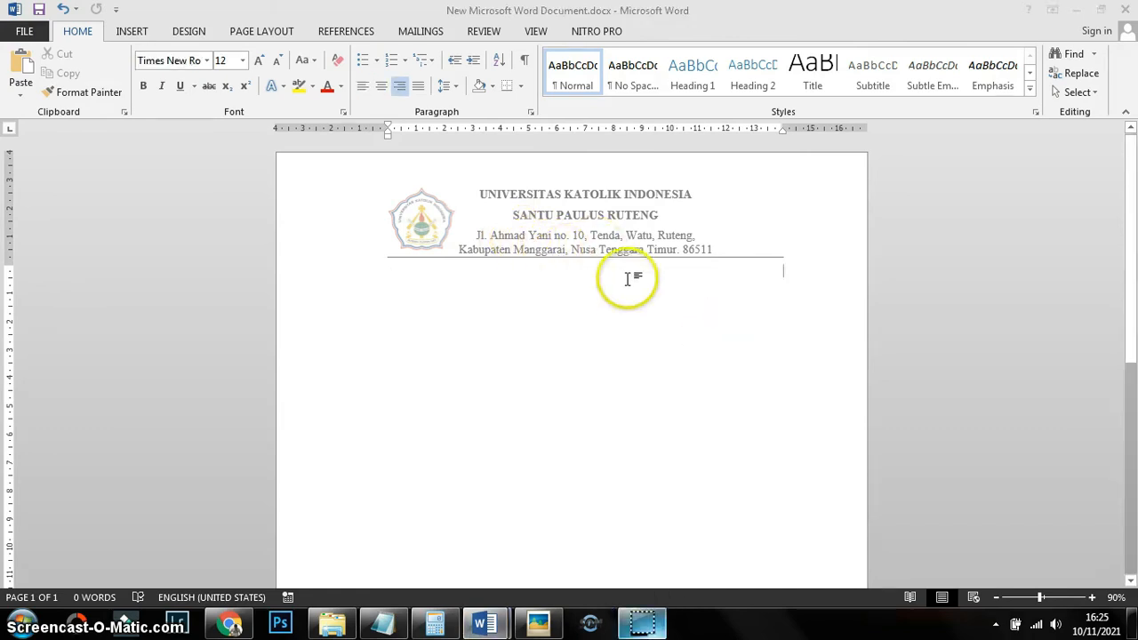
click(401, 87)
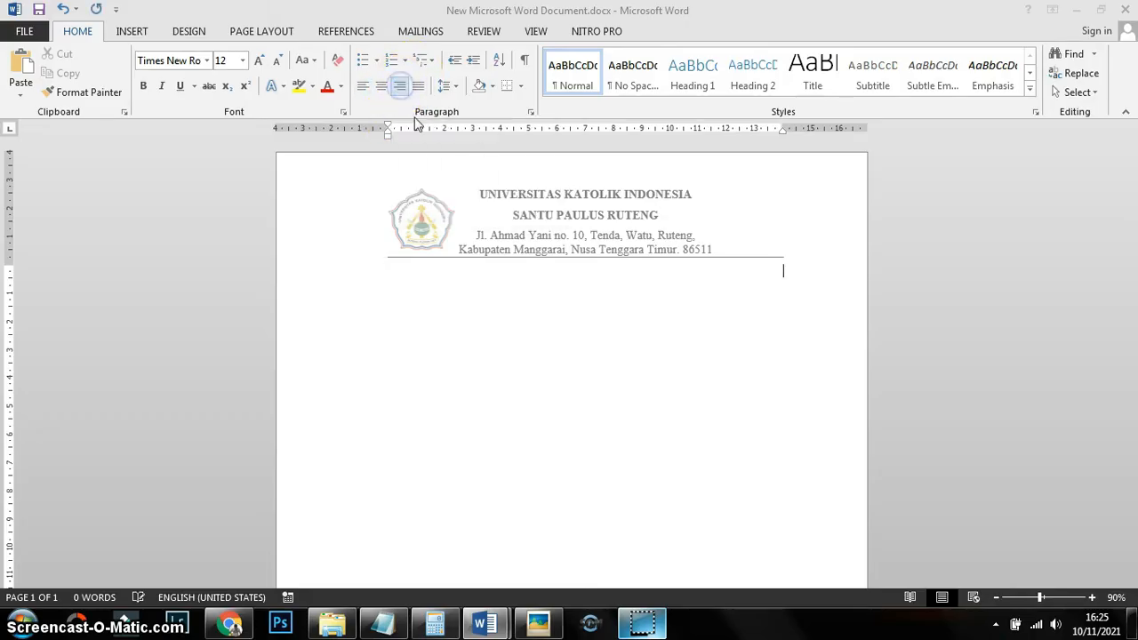
click(778, 270)
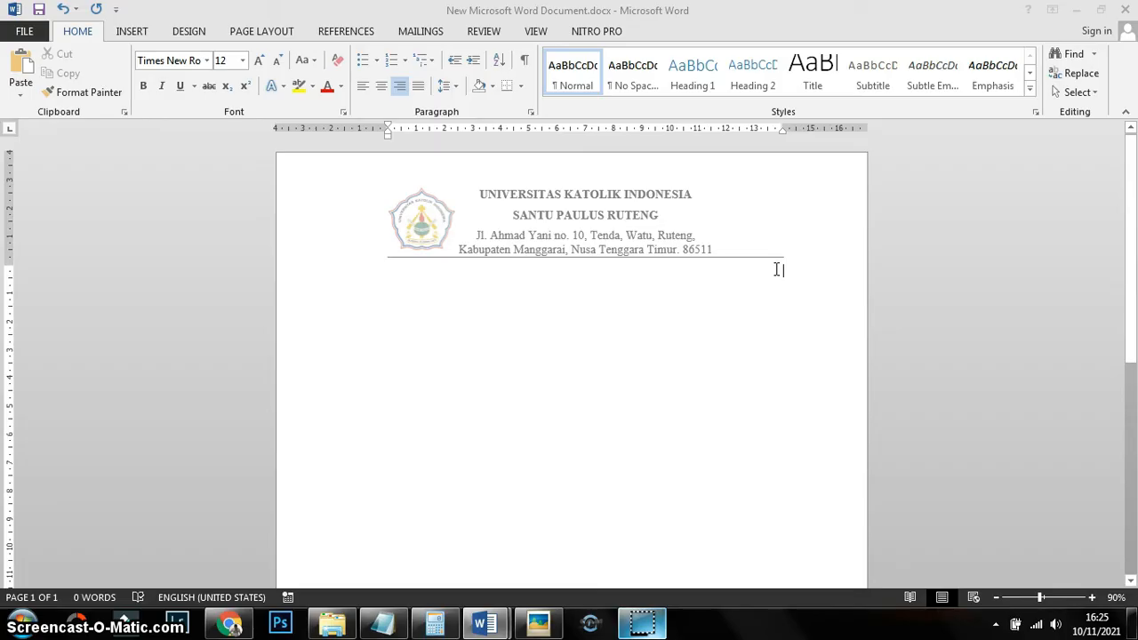
click(797, 288)
text(11 Oktober 2021)
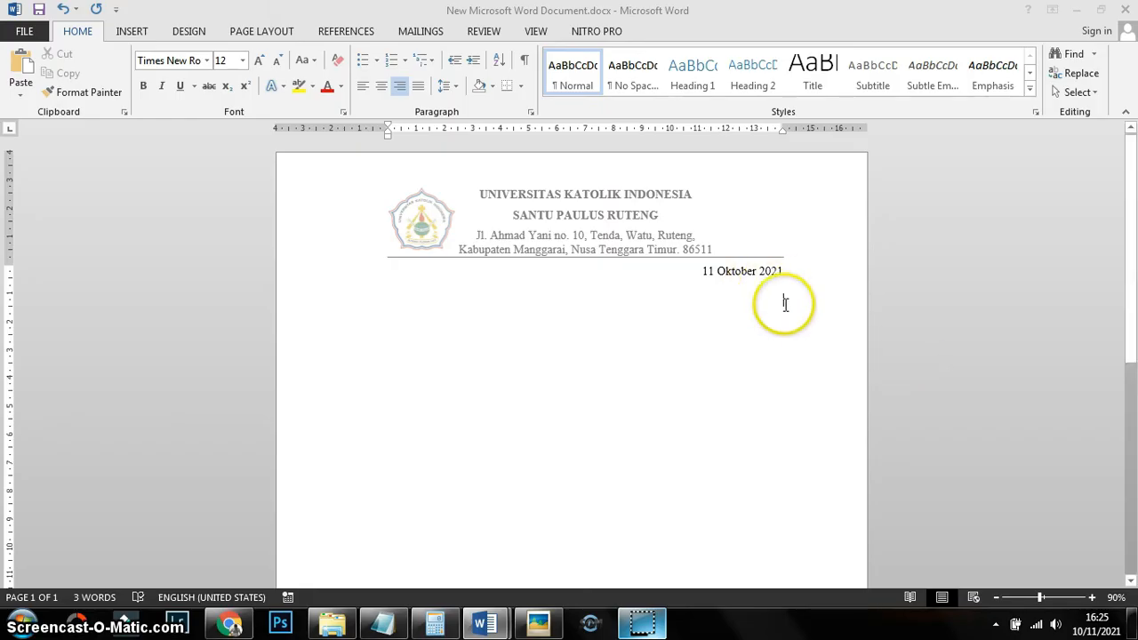
Justify the paragraph below the date and check the recipient block in the sample letter Latihan Surat Resmi.docx
click(418, 87)
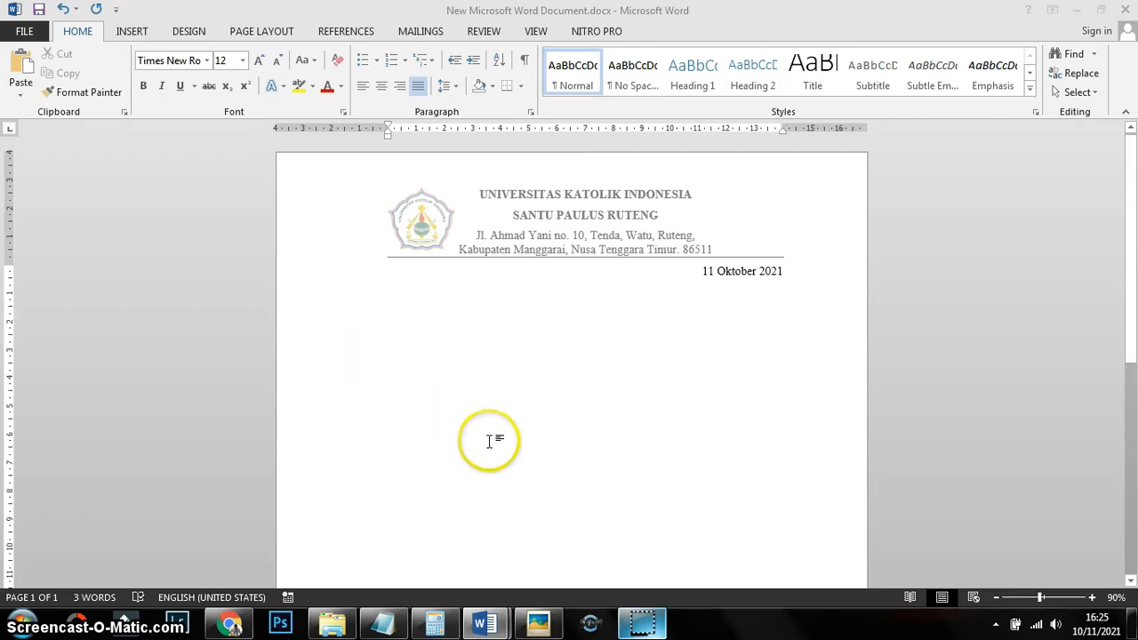
mouse_move(496, 624)
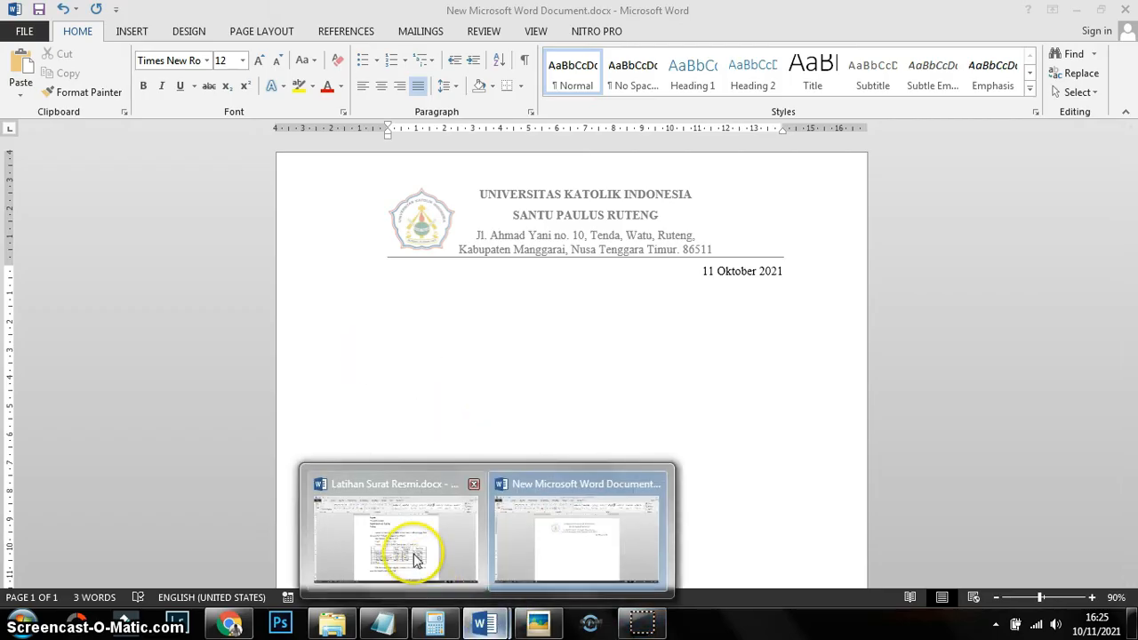
click(415, 506)
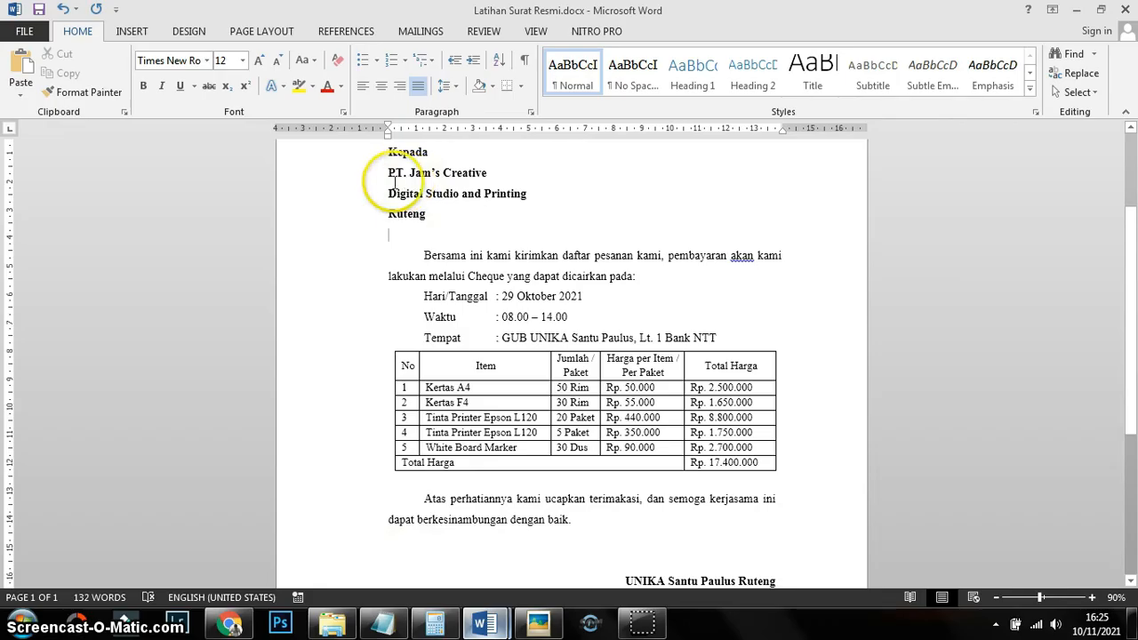
scroll(422, 183, up, 1)
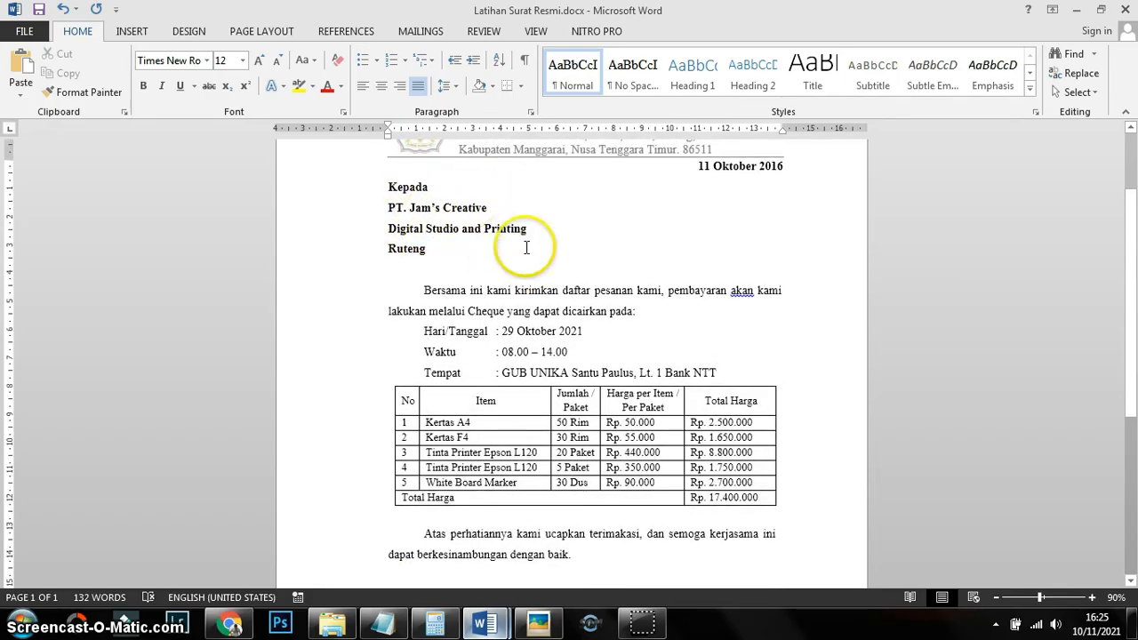
click(494, 625)
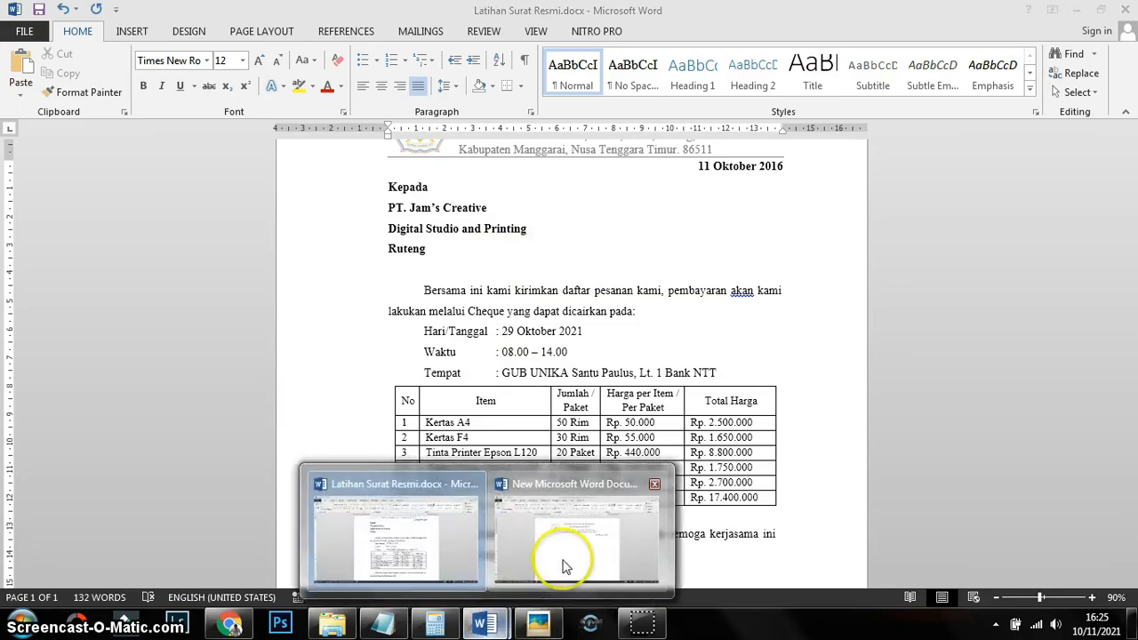
click(567, 507)
Enter the recipient lines Kepada, PT Jam's Creative, Digital Studio and Printing, and Ruteng below the date
text(Kepada)
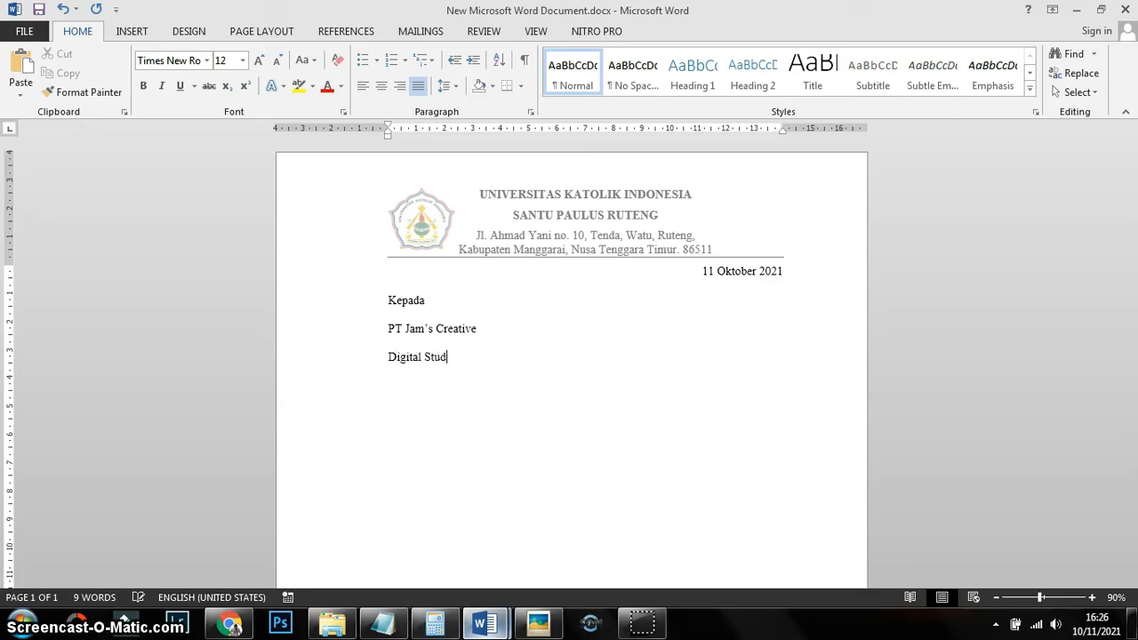
key(BackSpace)
key(BackSpace)
key(BackSpace)
key(BackSpace)
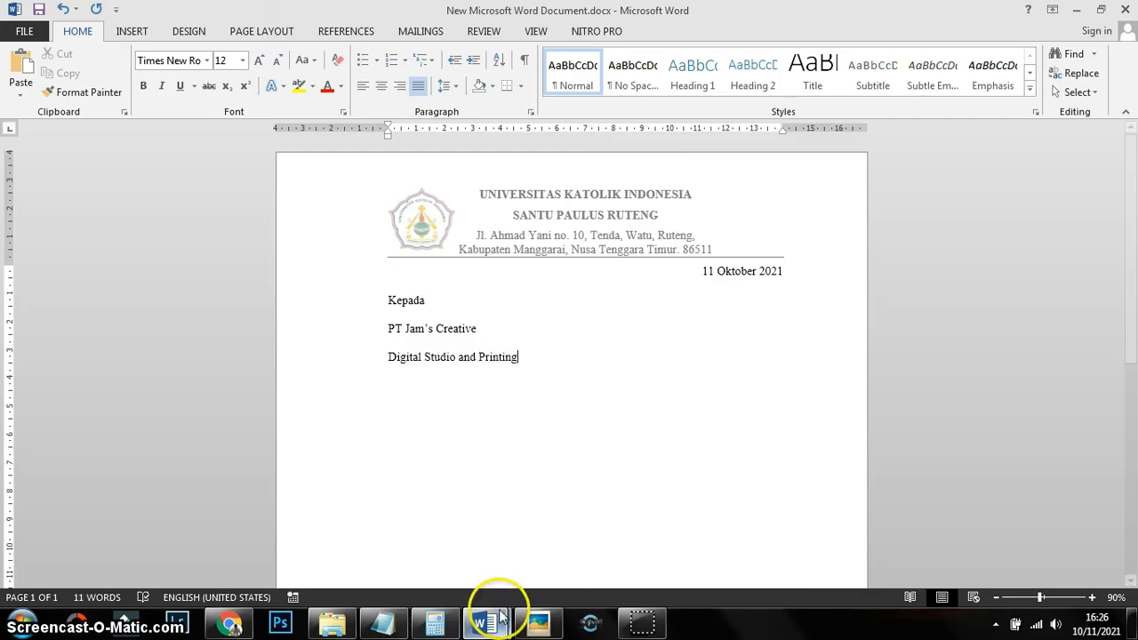
mouse_move(485, 622)
mouse_move(430, 558)
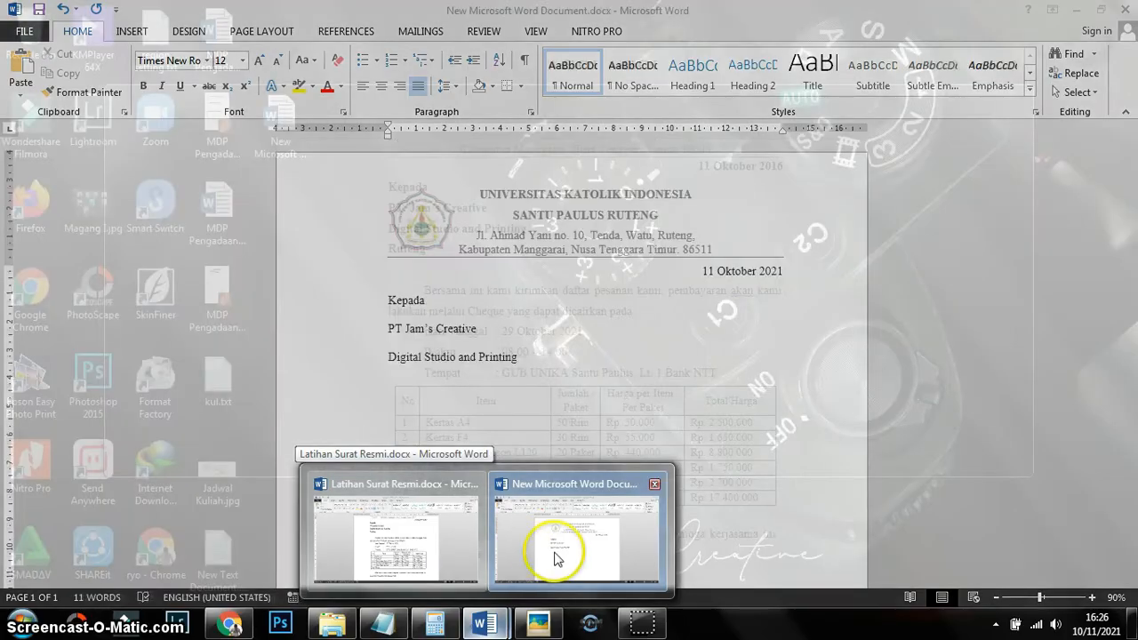
click(553, 553)
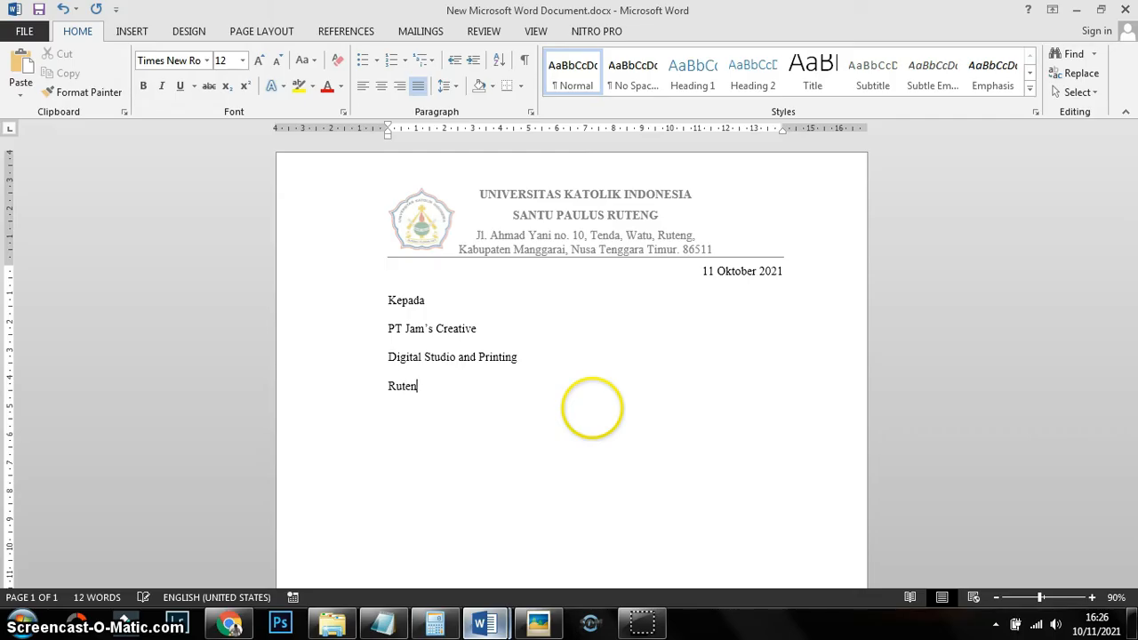
Apply 1.5 line spacing to the date and the recipient lines
click(669, 438)
drag(669, 438, 392, 268)
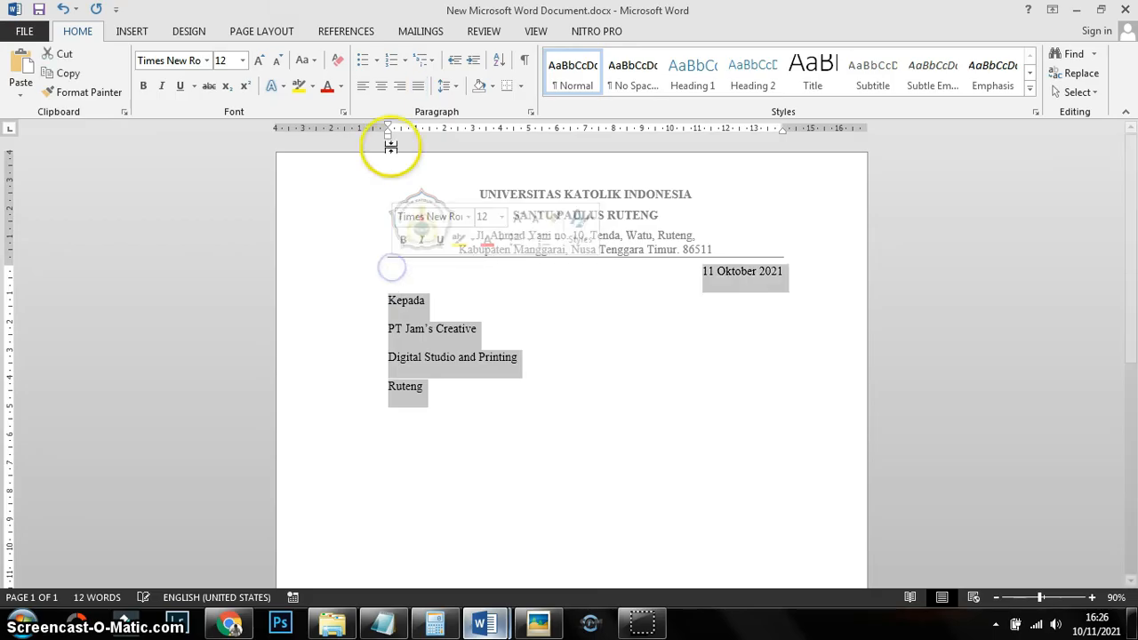
click(444, 85)
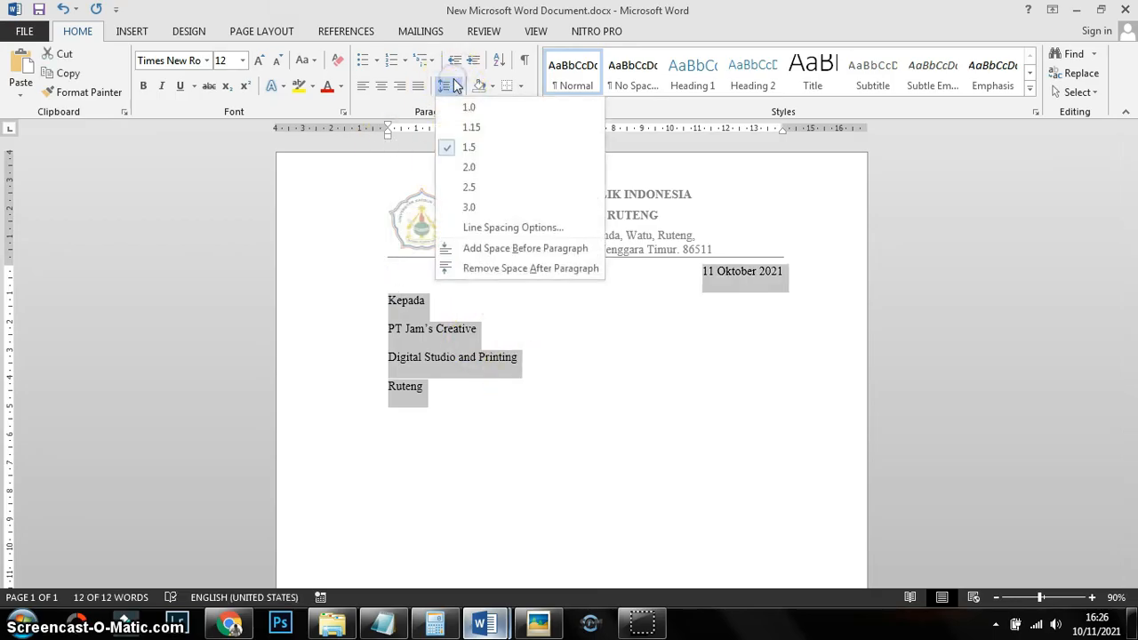
click(463, 147)
click(483, 388)
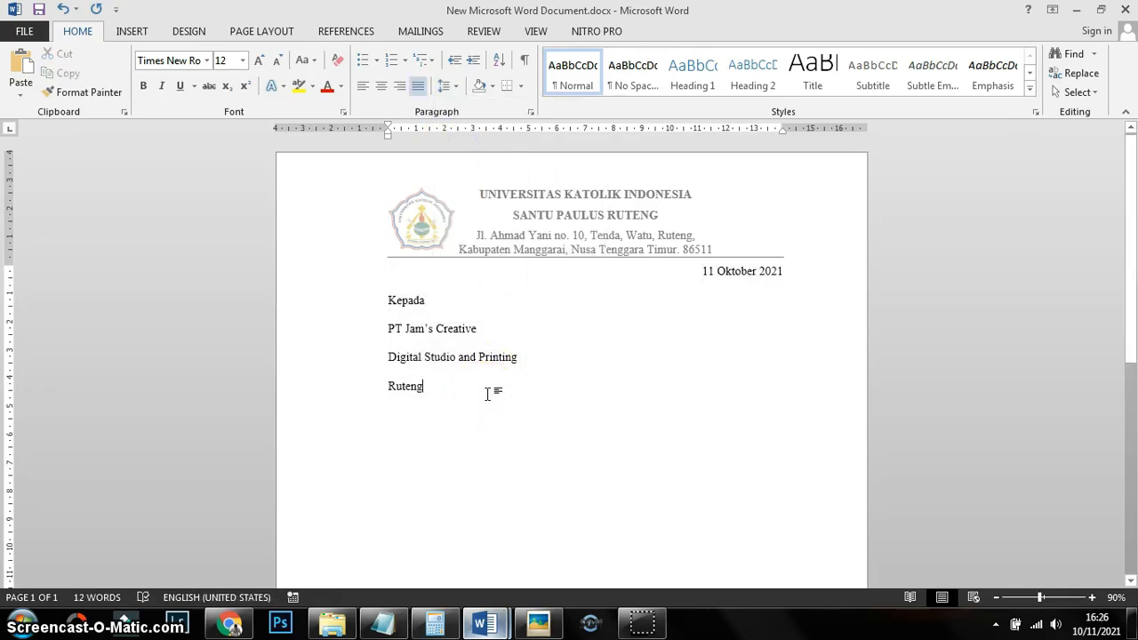
Start a new line after Ruteng and copy the opening paragraph "Bersama ini kami kirimkan..." from Latihan Surat Resmi.docx
key(Return)
mouse_move(484, 622)
click(409, 553)
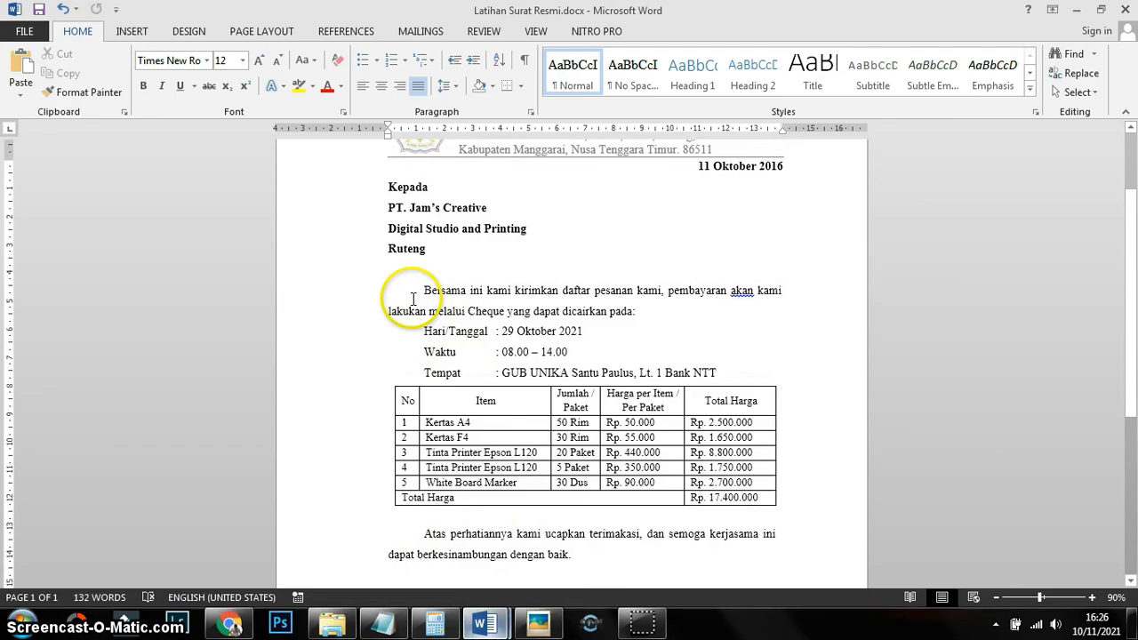
click(643, 315)
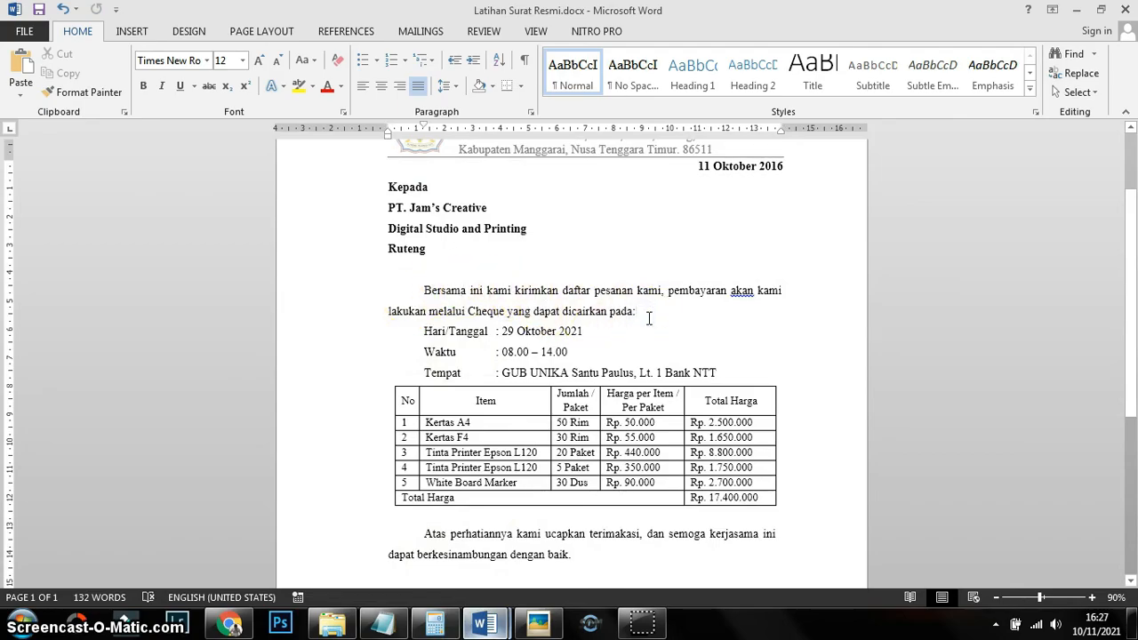
drag(637, 311, 443, 292)
key(ctrl+c)
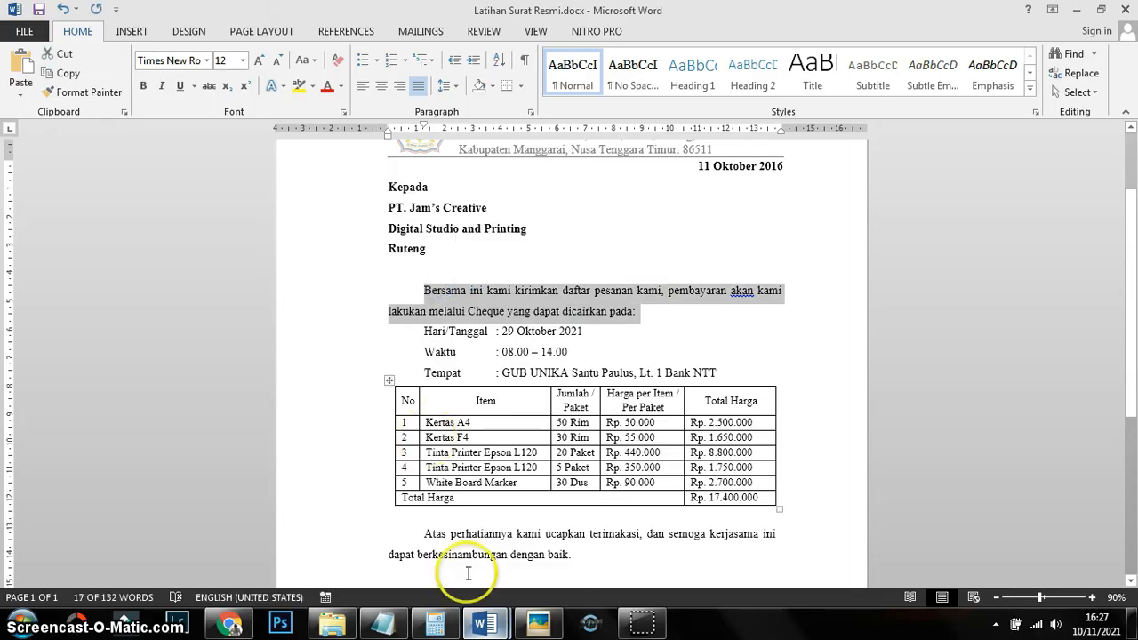
Paste the copied opening paragraph "Bersama ini kami kirimkan..." with a first-line indent below Ruteng in the new letter, matching the letter's font
mouse_move(484, 622)
click(542, 560)
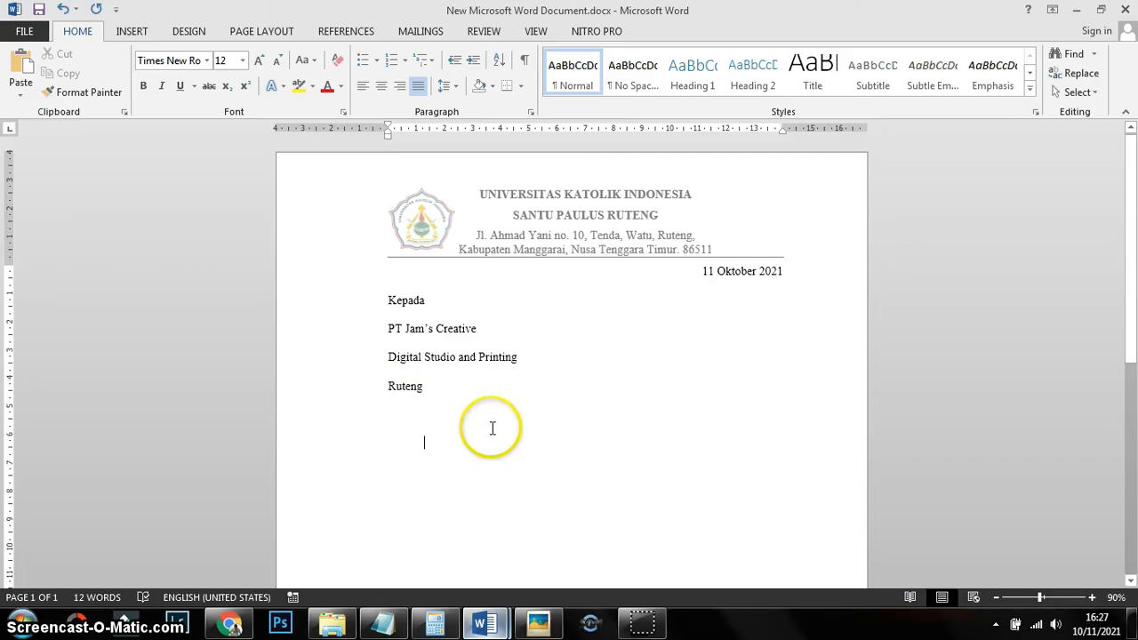
key(BackSpace)
key(Tab)
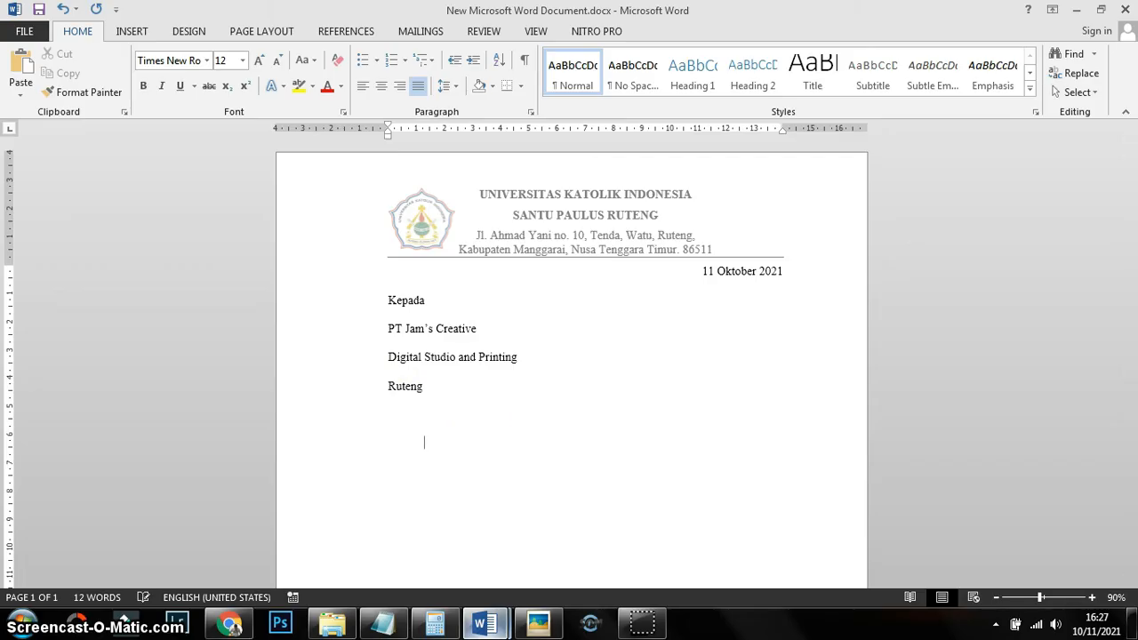
key(ctrl+v)
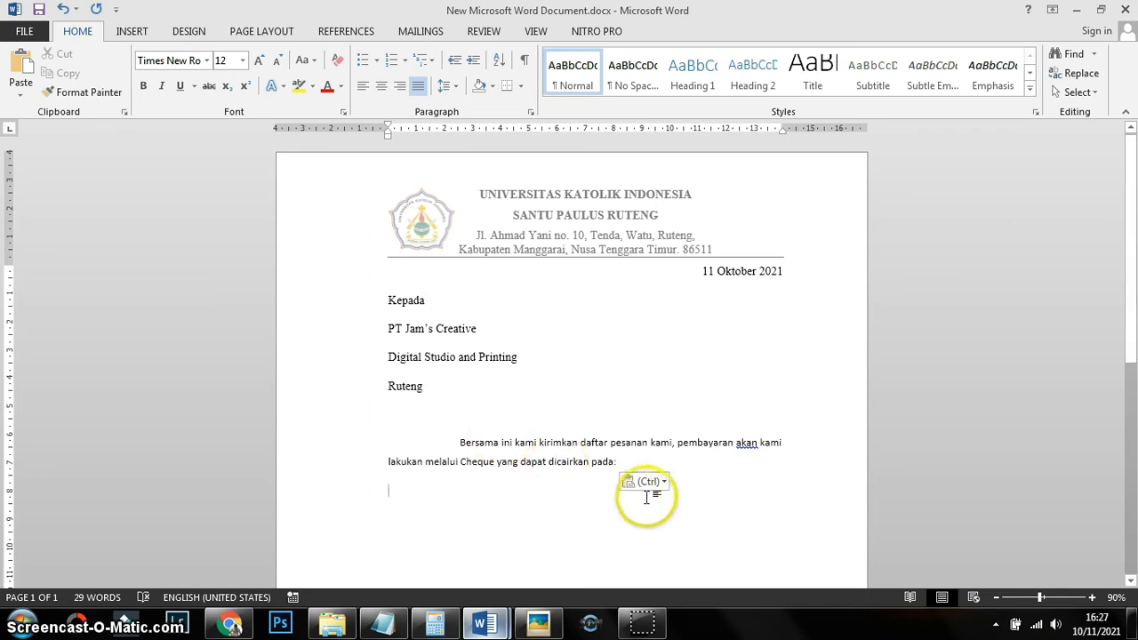
click(647, 481)
click(709, 523)
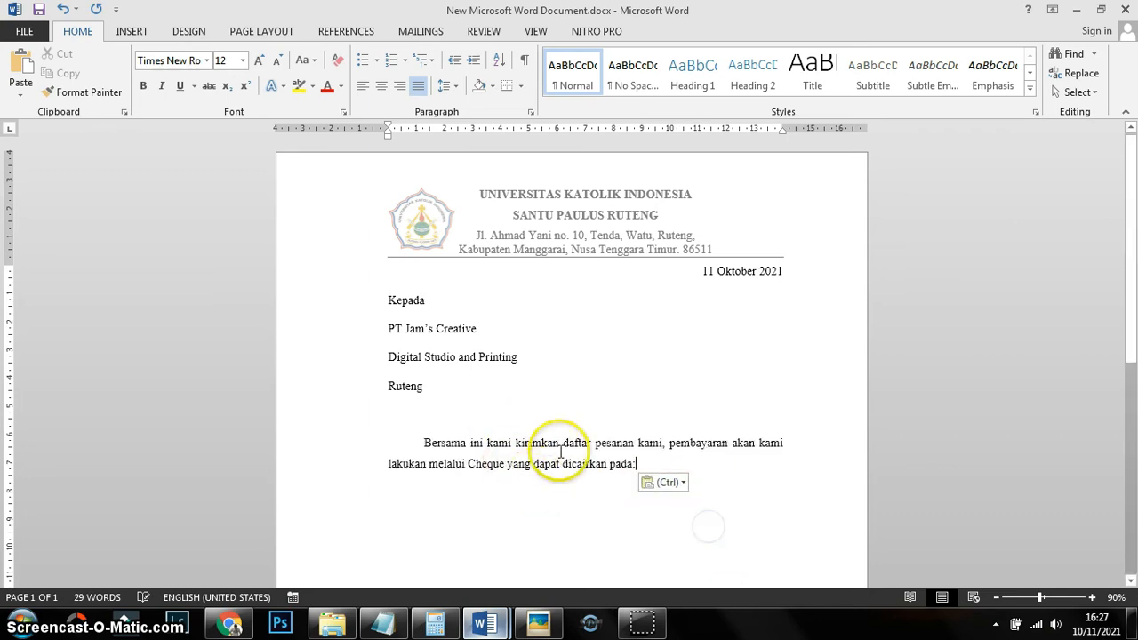
Enter the indented line "Hari/Tanggal : 29 Oktober 2021" below the opening paragraph, with a tab before the colon
scroll(562, 386, down, 1)
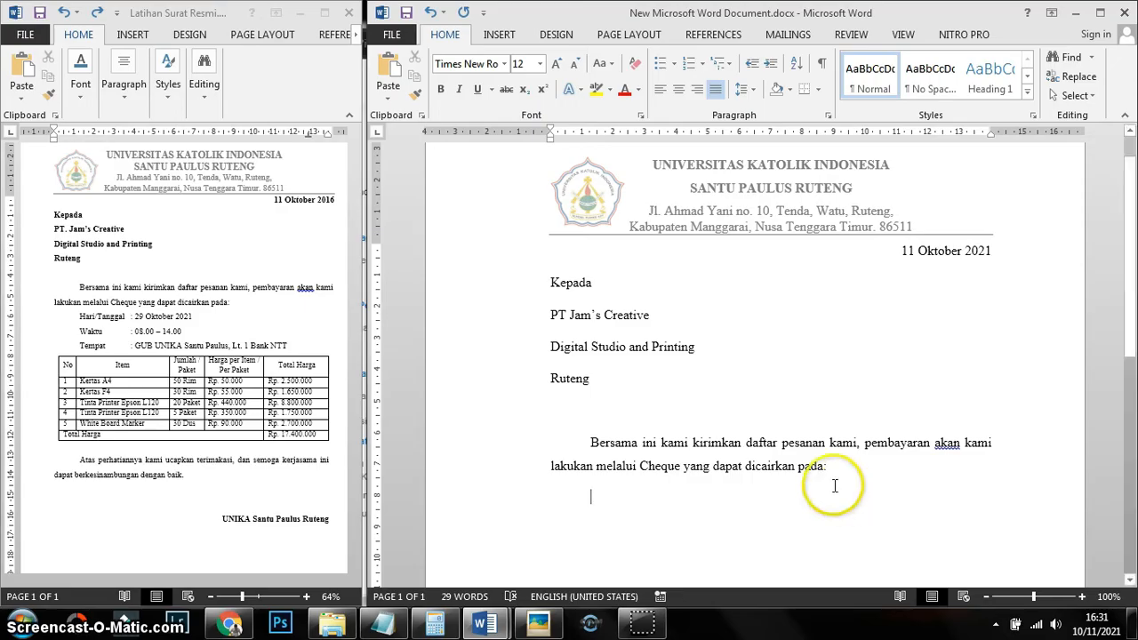
text(Hari)
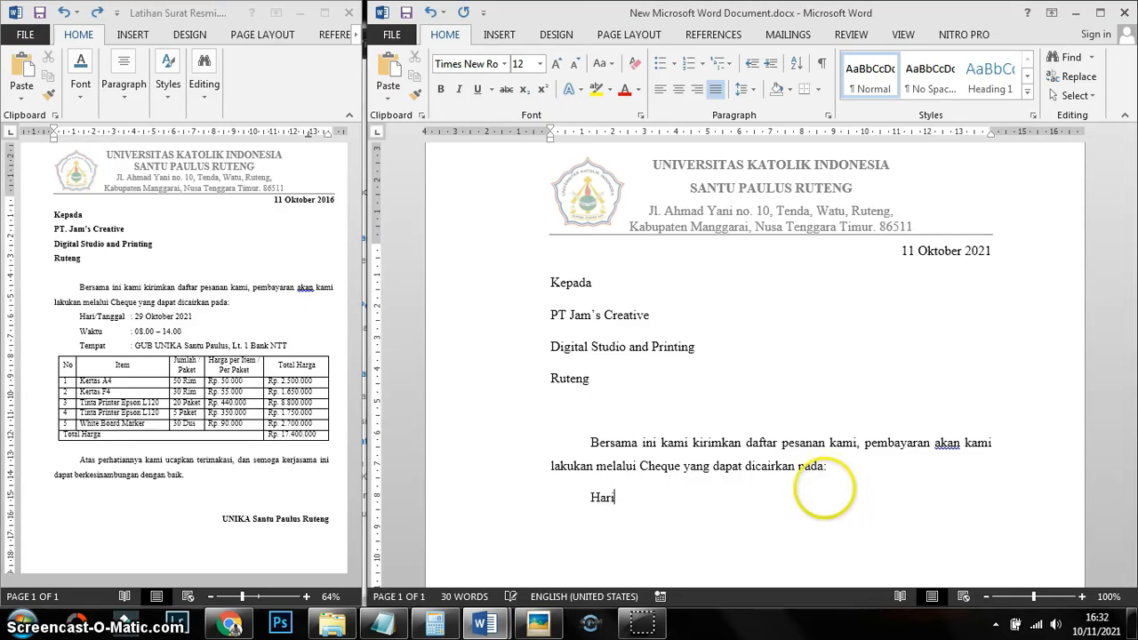
text(/Tanggal)
key(Tab)
text(: )
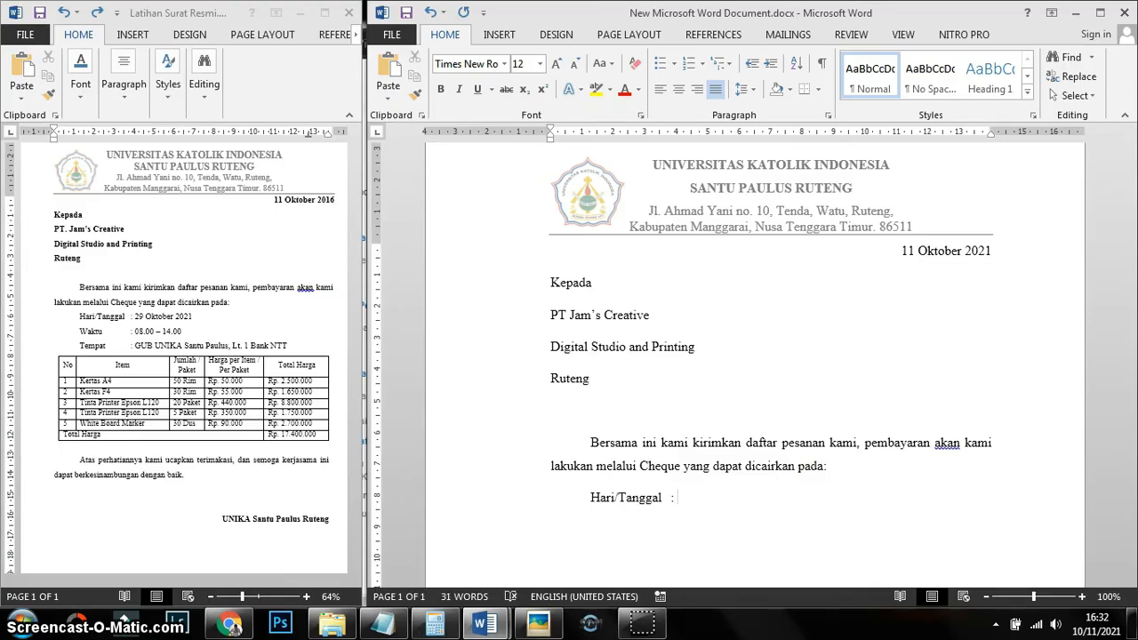
text(29 Oktober 2021)
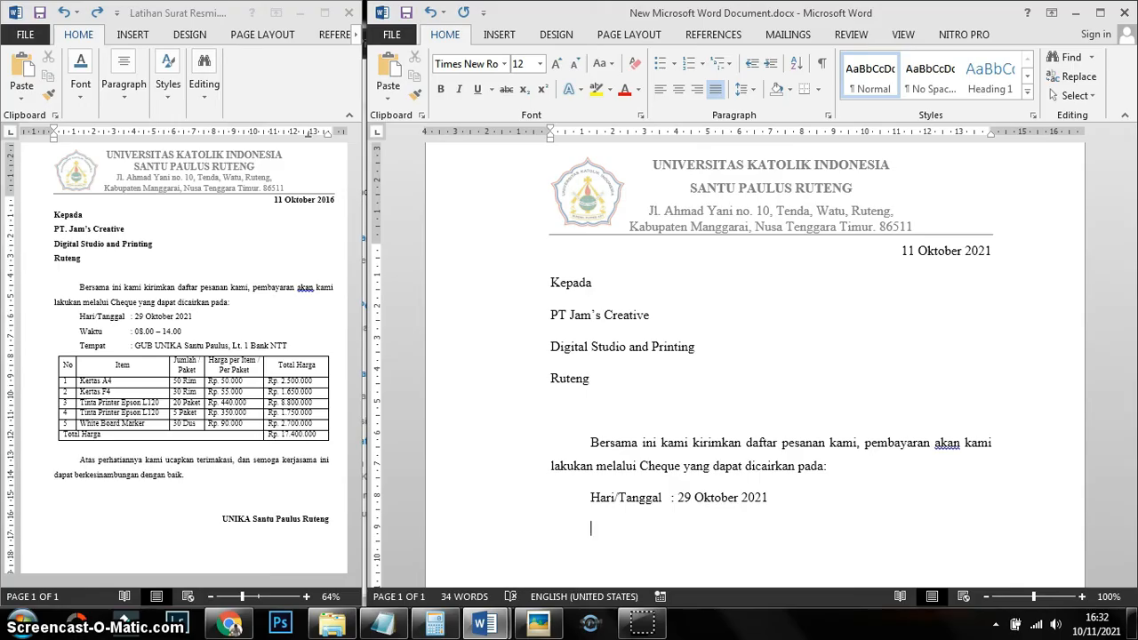
Add the line "Waktu : 08.00 – 14.00" below Hari/Tanggal, with its colon aligned to the one above
key(Return)
text(Waktu)
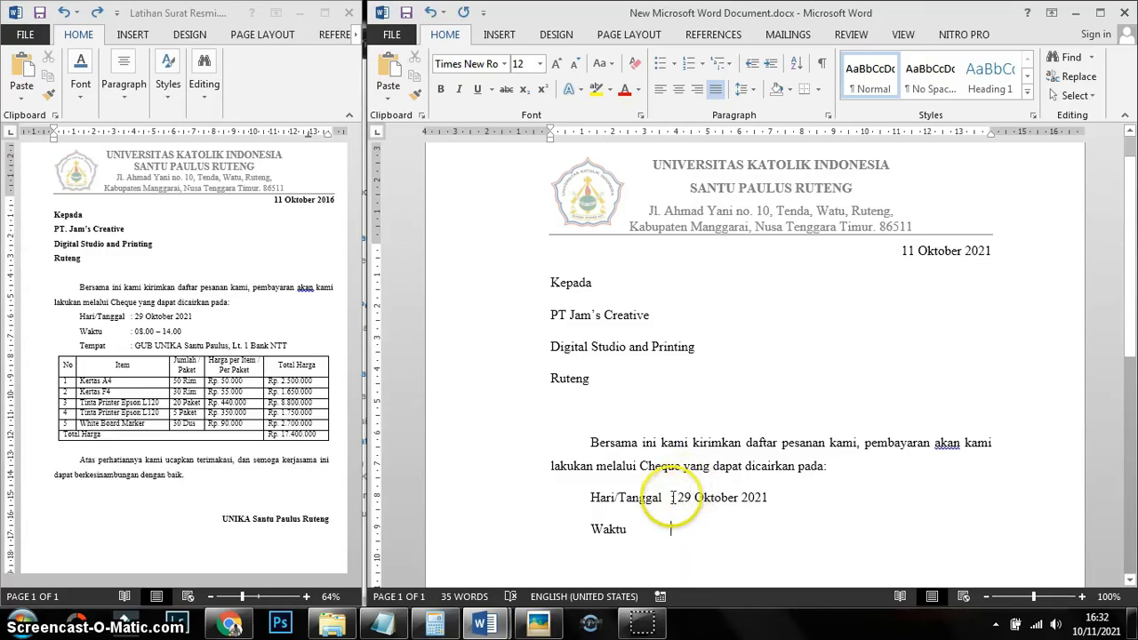
click(681, 528)
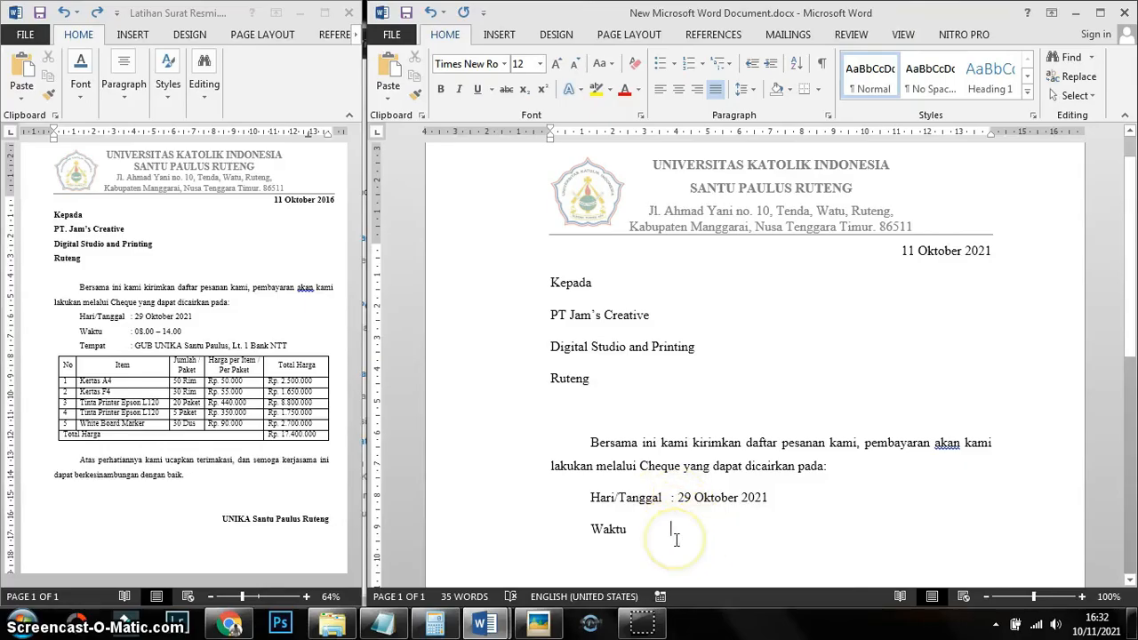
key(Tab)
text(:)
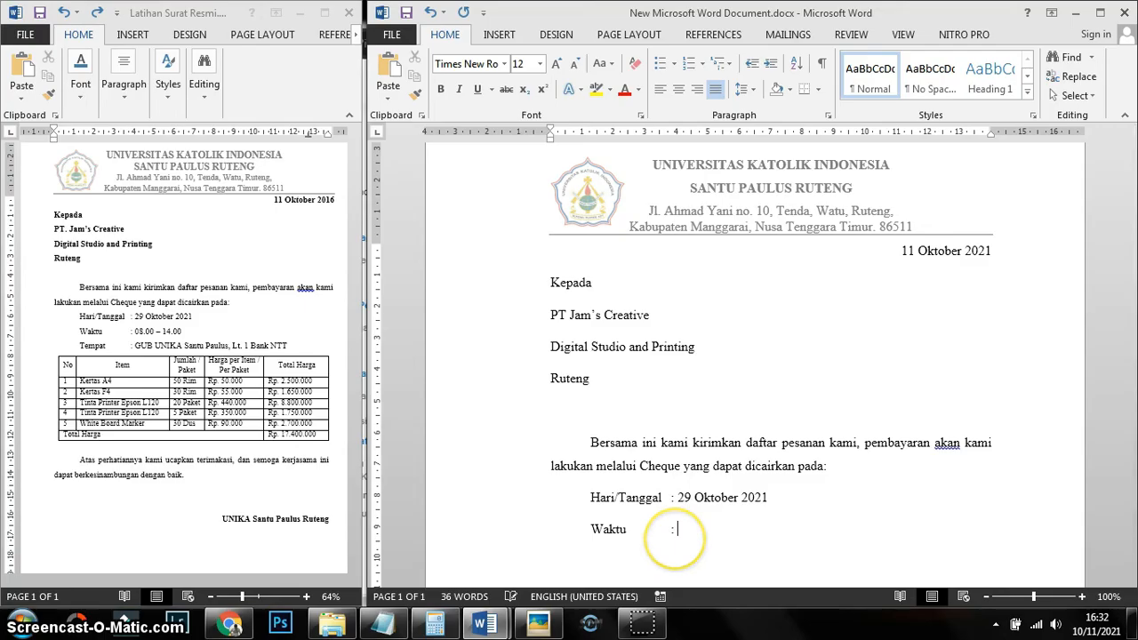
text( 08)
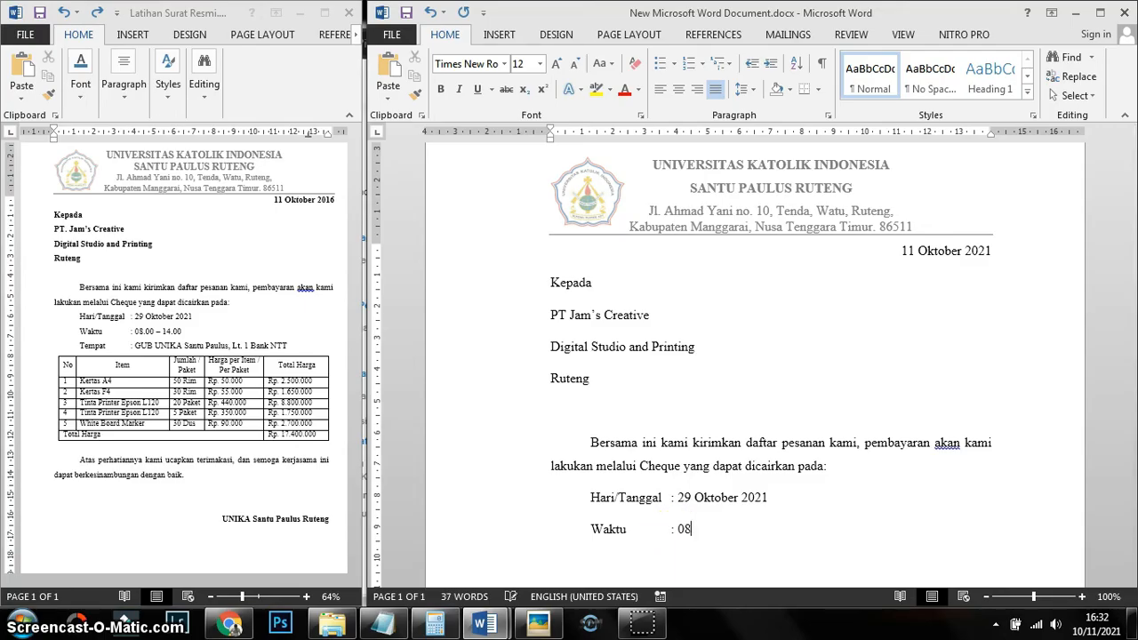
text(.00 )
text(- 14)
text(.00)
Add the line "Tempat : GUB UNIKA Santu Paulus, Lt. 1 Bank NTT" and start an unindented new line below it
text(Tempat)
text(: GUB UNIKA Santu Paulus, Lt. 1 Bank NTT)
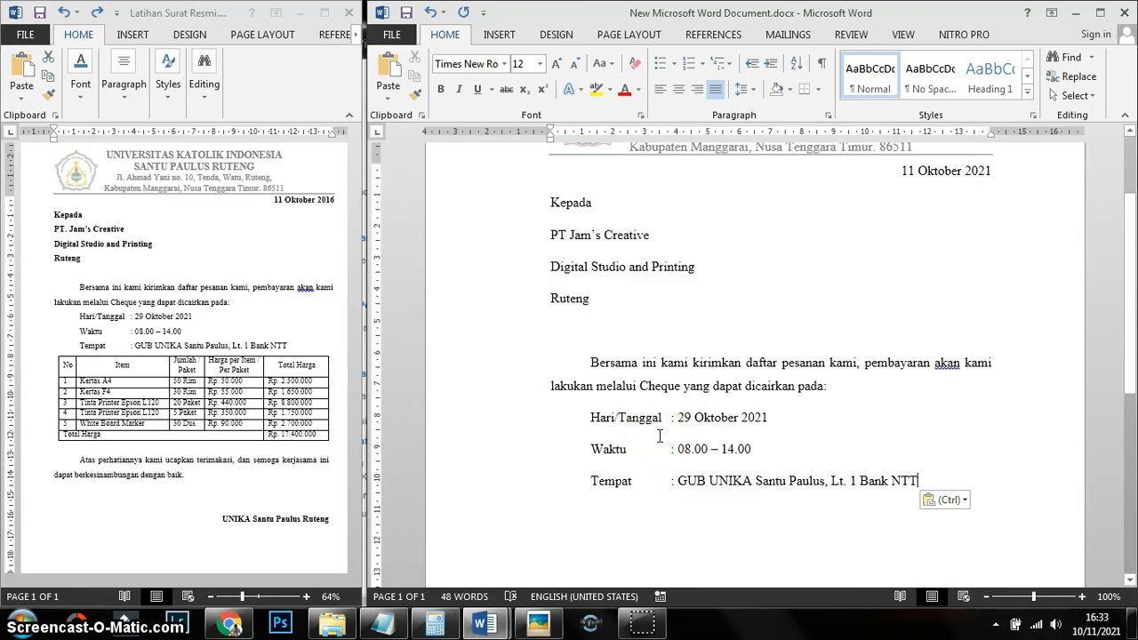
key(Return)
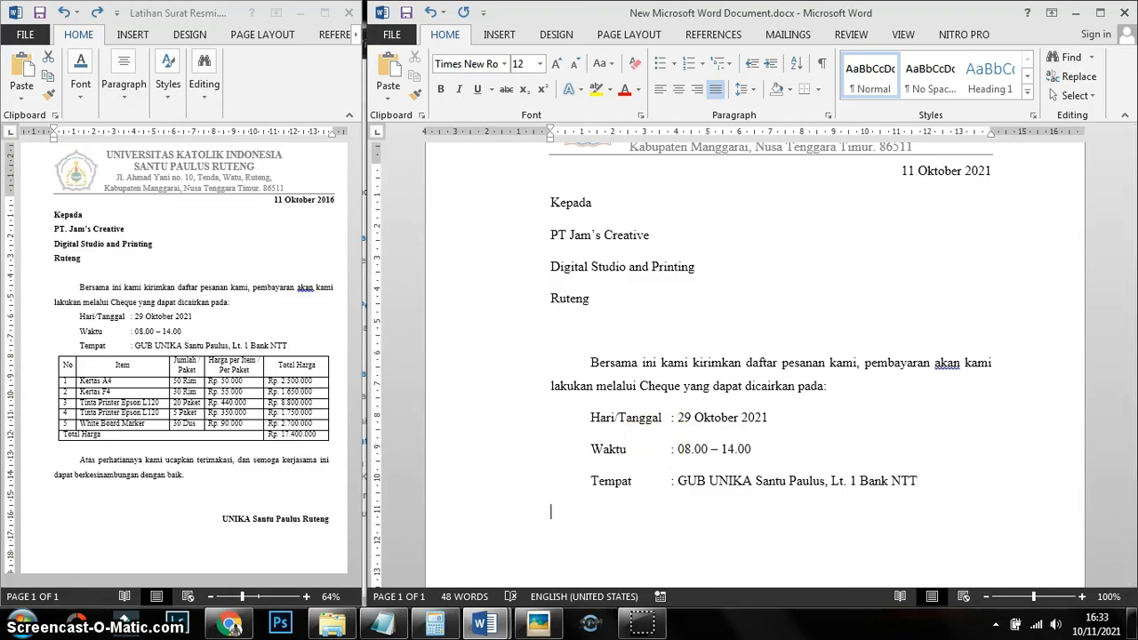
key(Return)
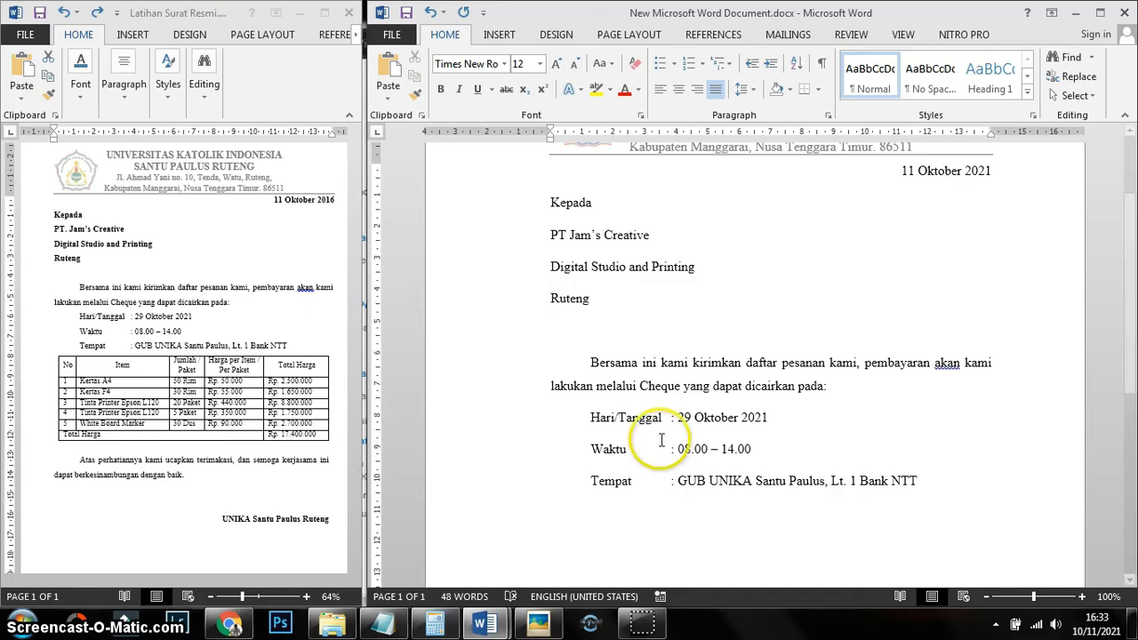
click(560, 508)
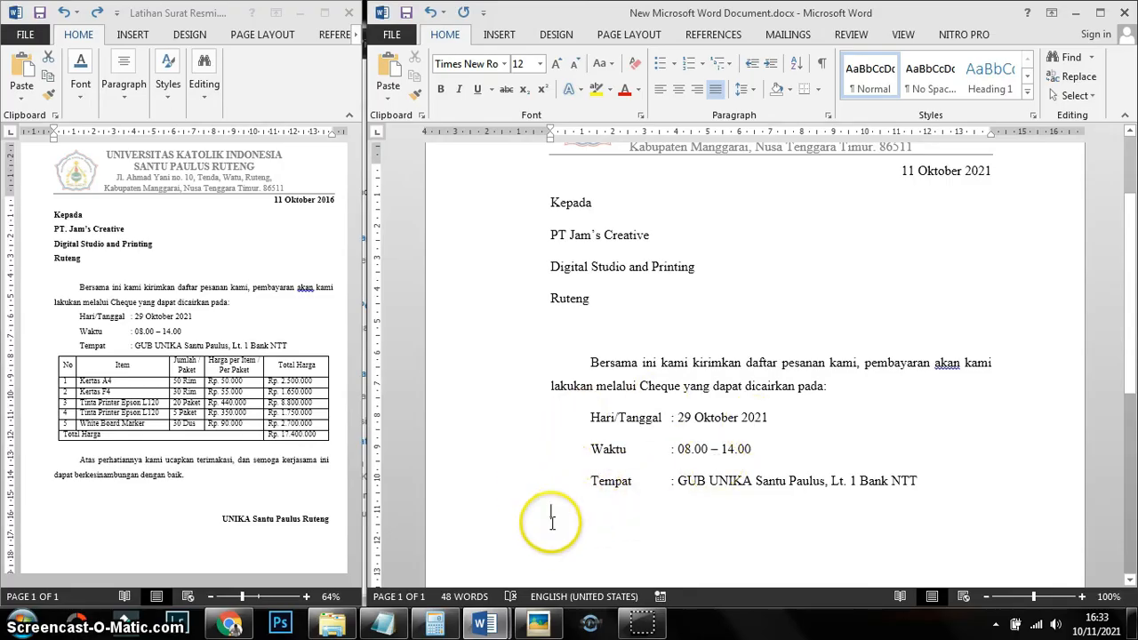
key(Return)
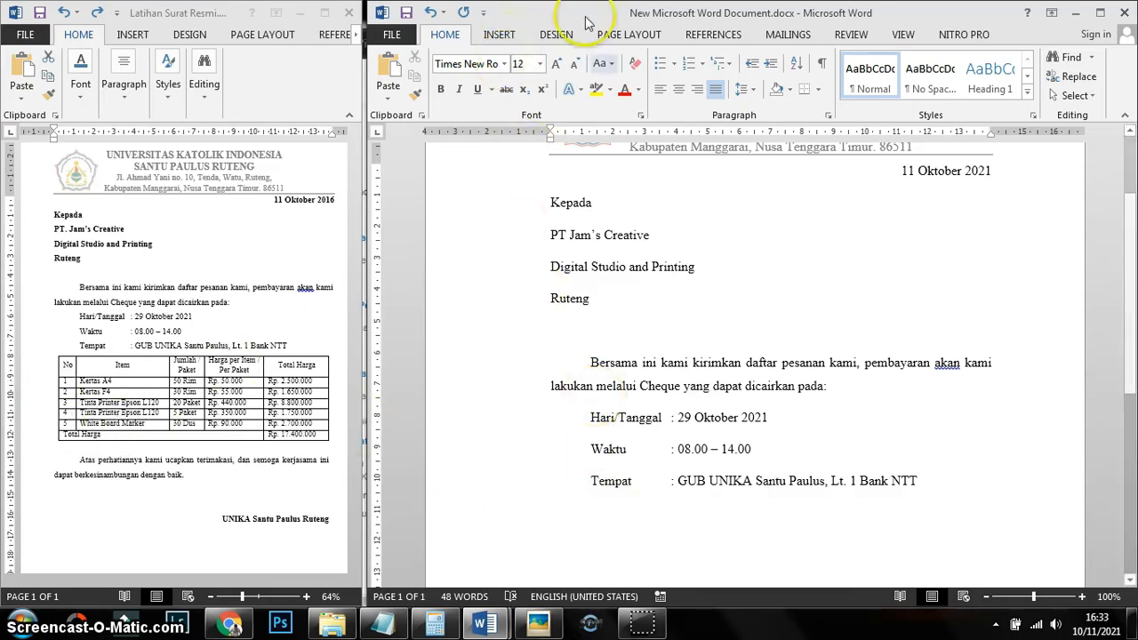
Try a quick 5x7 table below the Tempat line, and undo its insertion
click(500, 36)
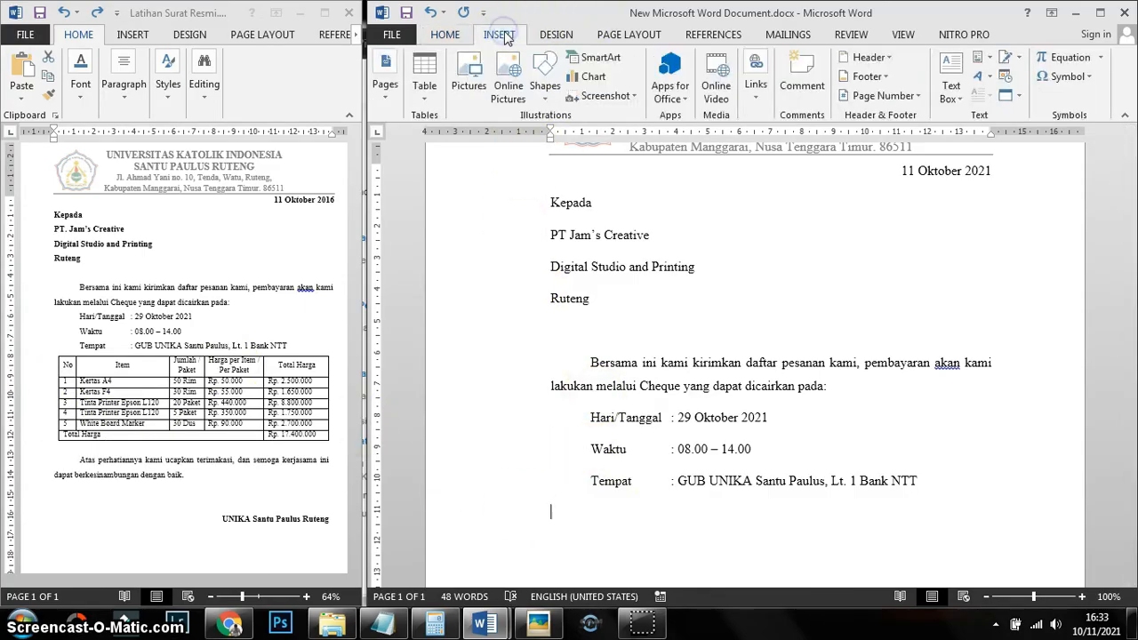
click(435, 89)
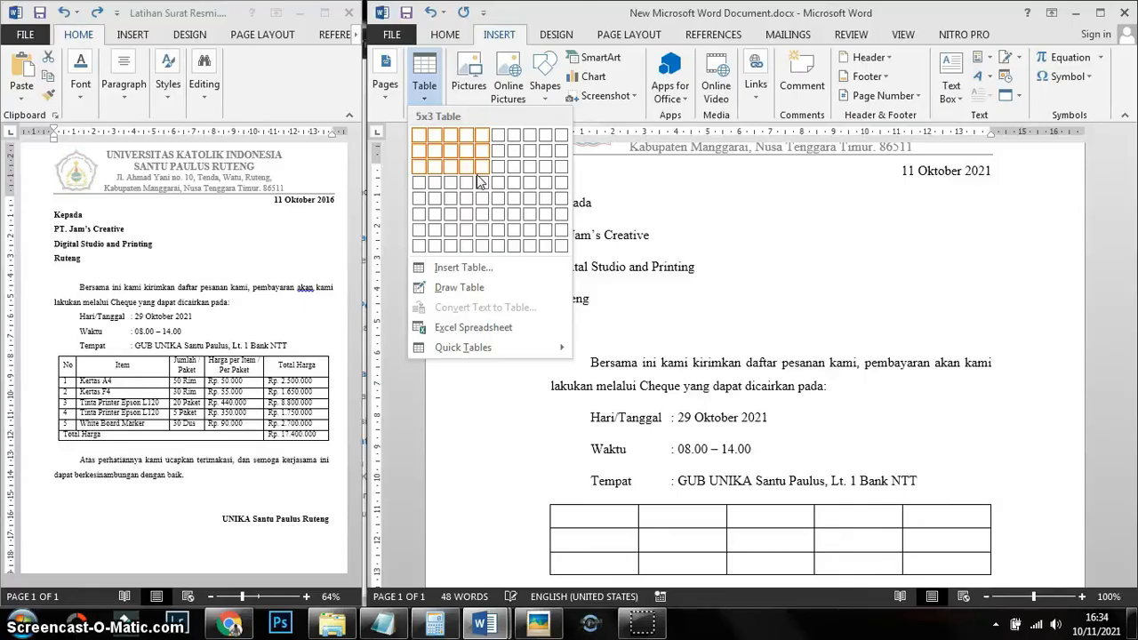
click(480, 233)
scroll(667, 349, down, 2)
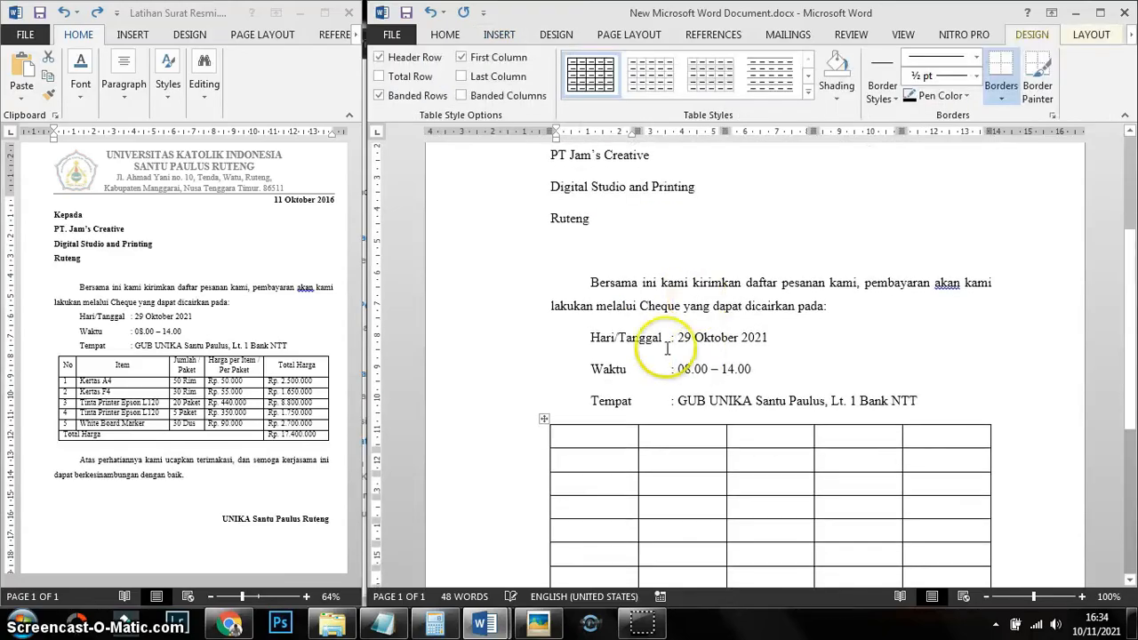
scroll(808, 453, down, 2)
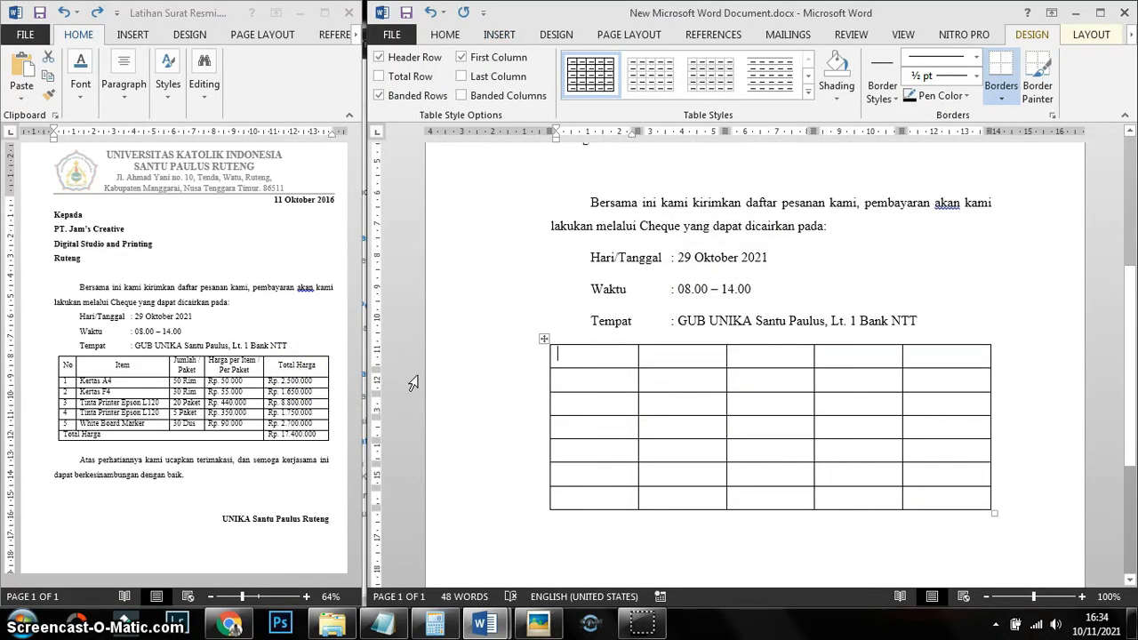
key(ctrl+z)
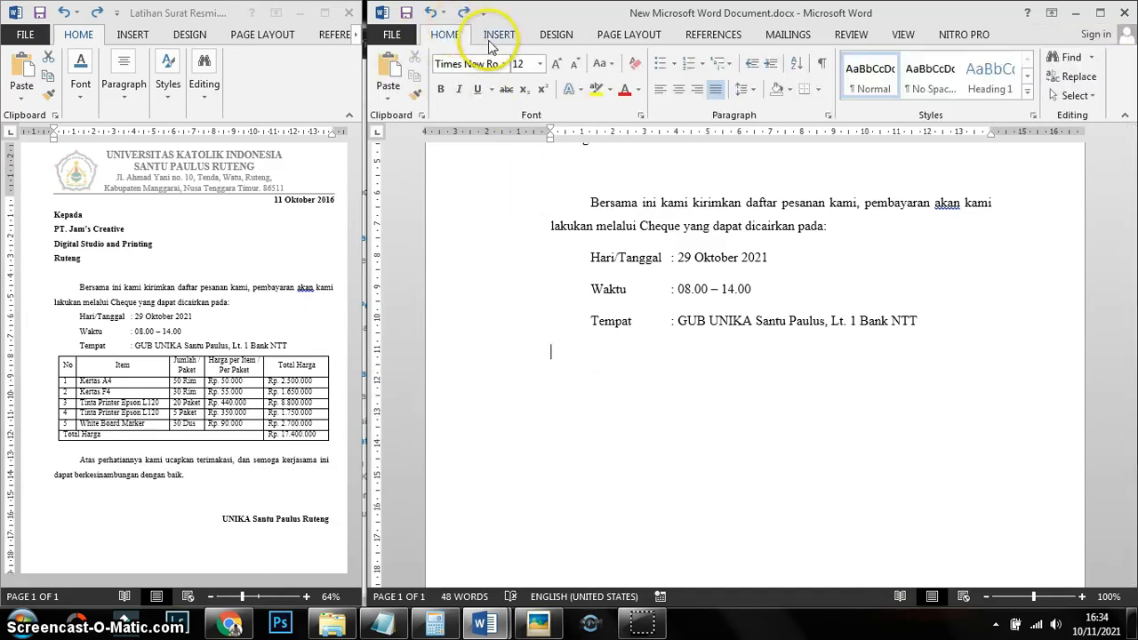
Insert a table with 5 columns and 7 rows below the Tempat line by specifying its dimensions
click(490, 41)
click(424, 80)
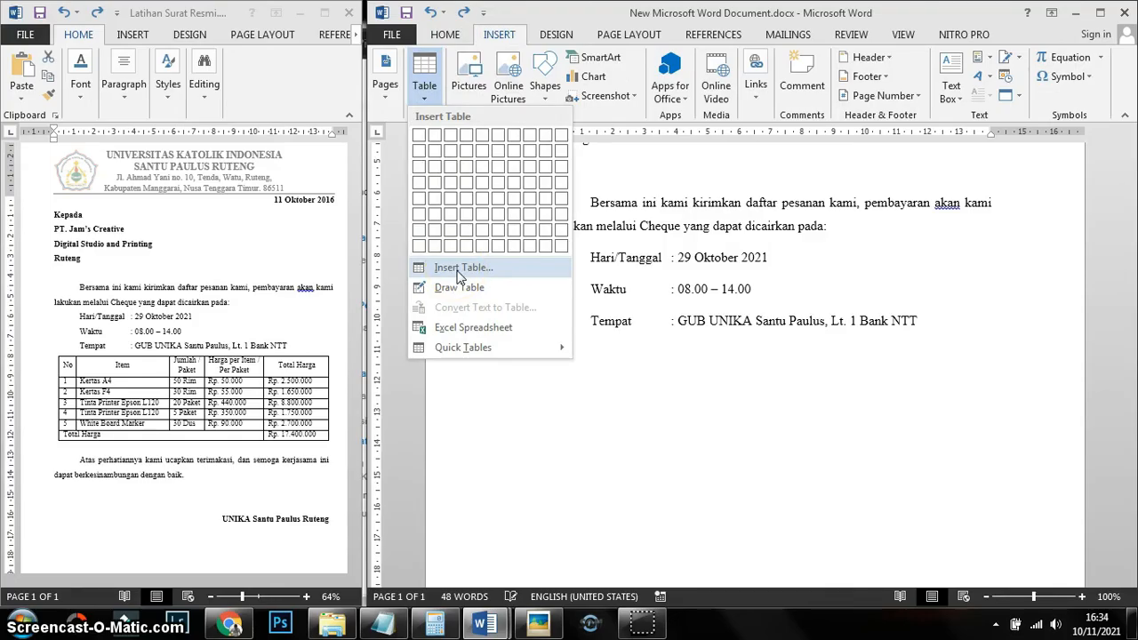
click(459, 269)
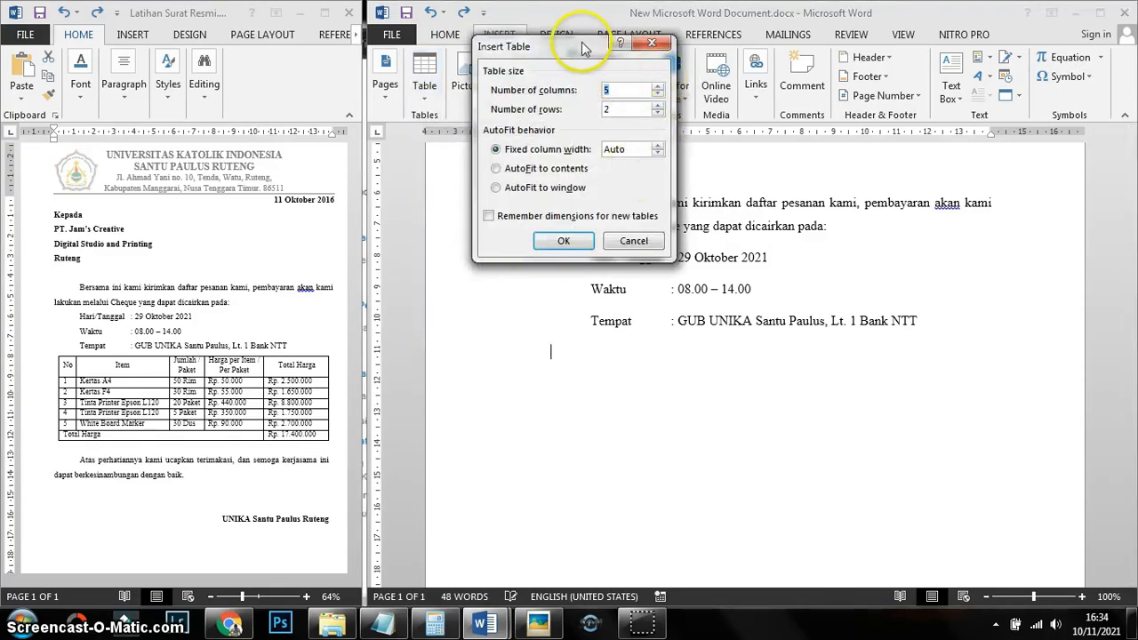
drag(582, 48, 609, 104)
click(633, 147)
drag(633, 147, 625, 142)
text(5)
double_click(644, 166)
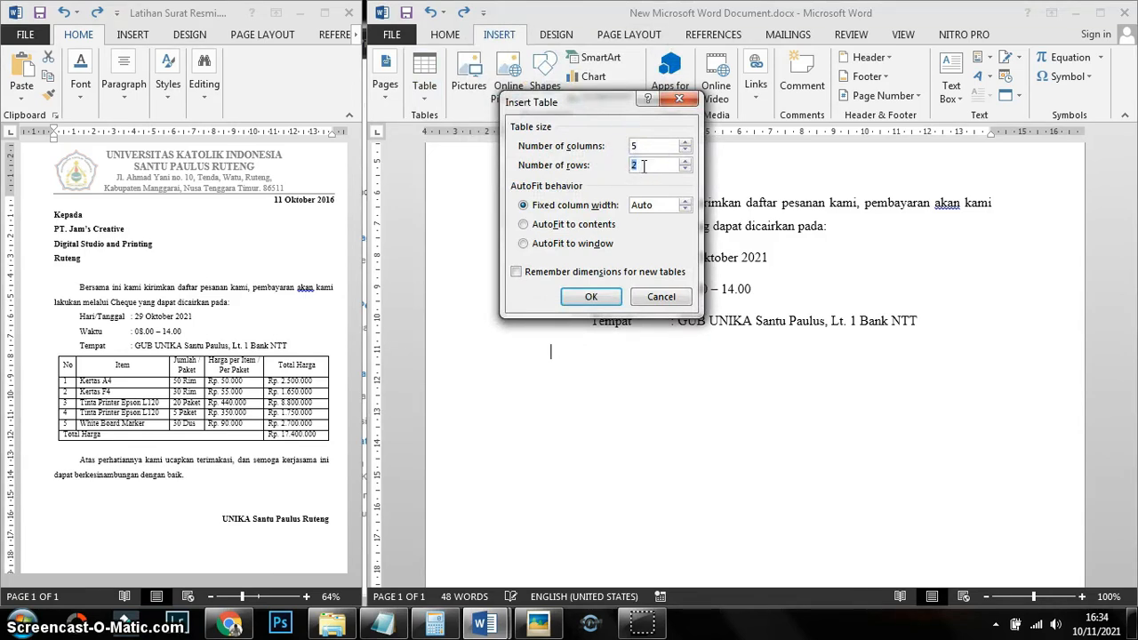
text(7)
click(591, 299)
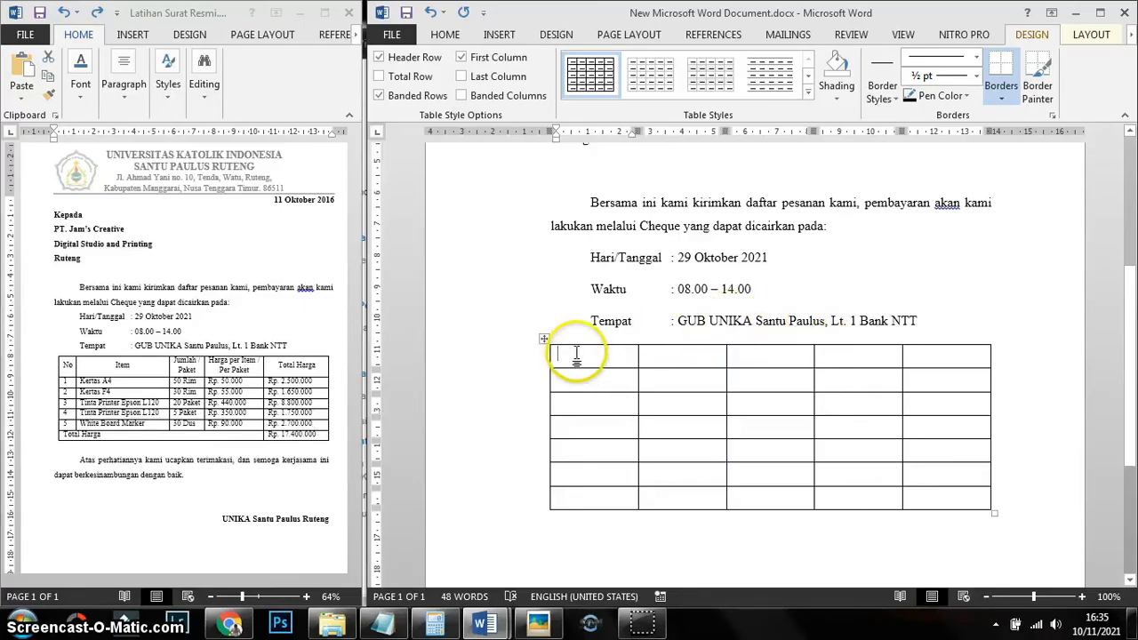
Enter the heading No in the table's first cell and narrow the first column to fit it
text(No)
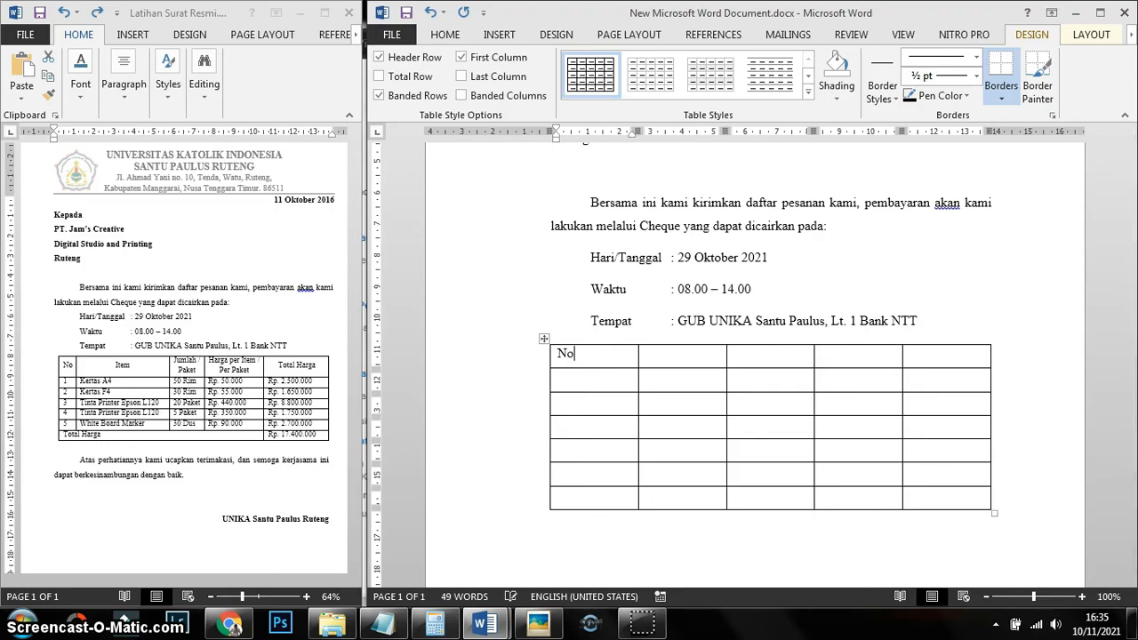
click(635, 379)
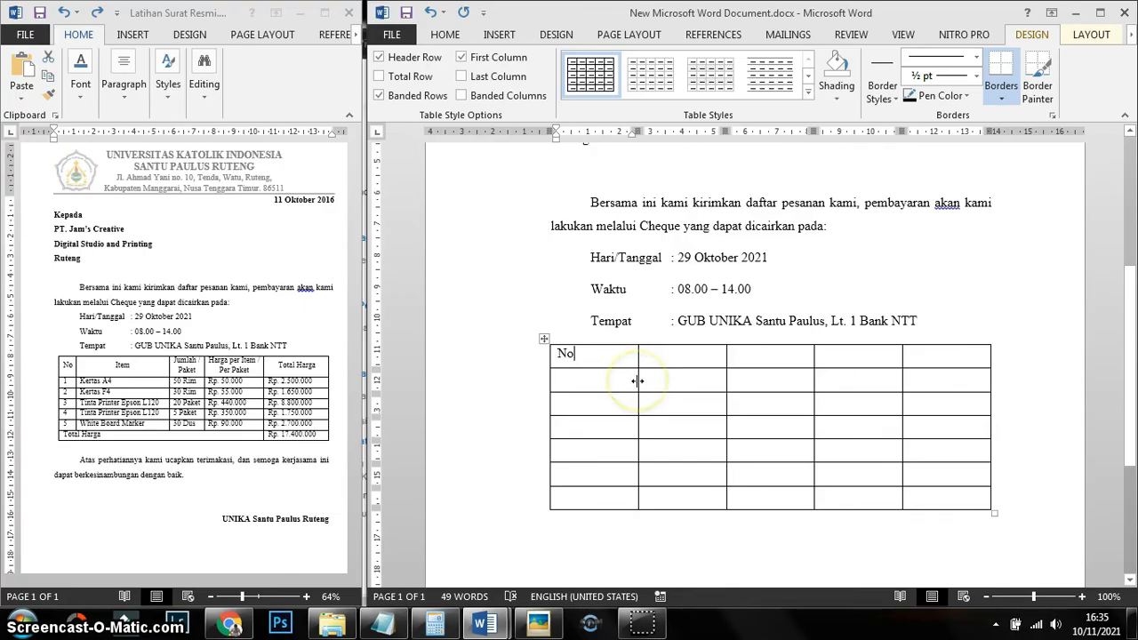
drag(635, 379, 591, 380)
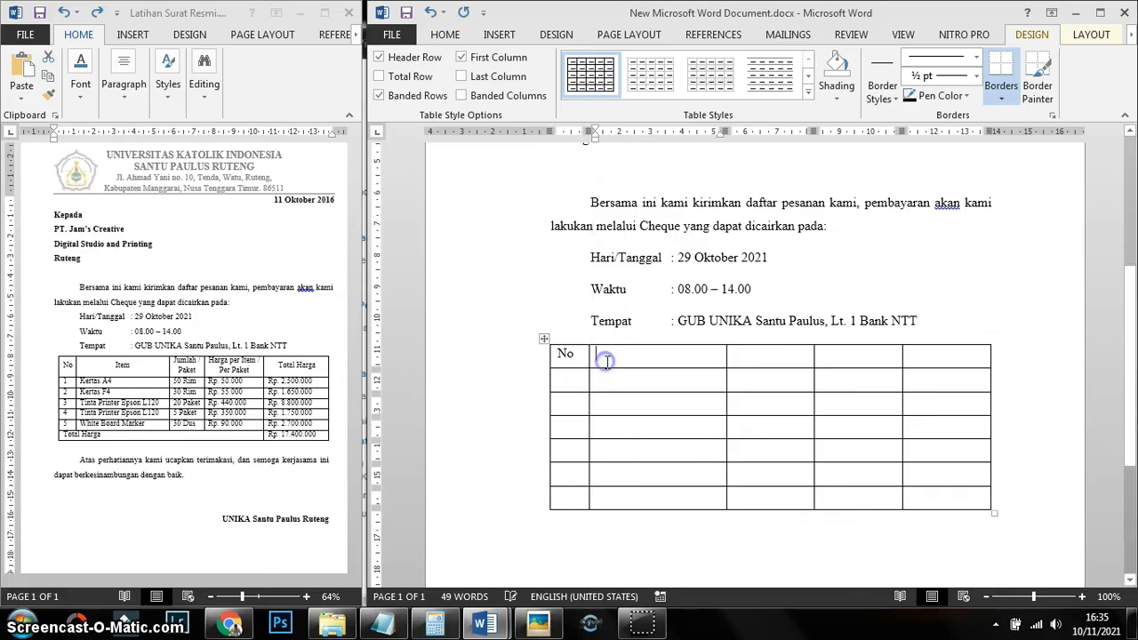
Enter Item as a centred heading in the table's second column and Jumlah/Paket as the heading of the third
click(593, 354)
text(Item)
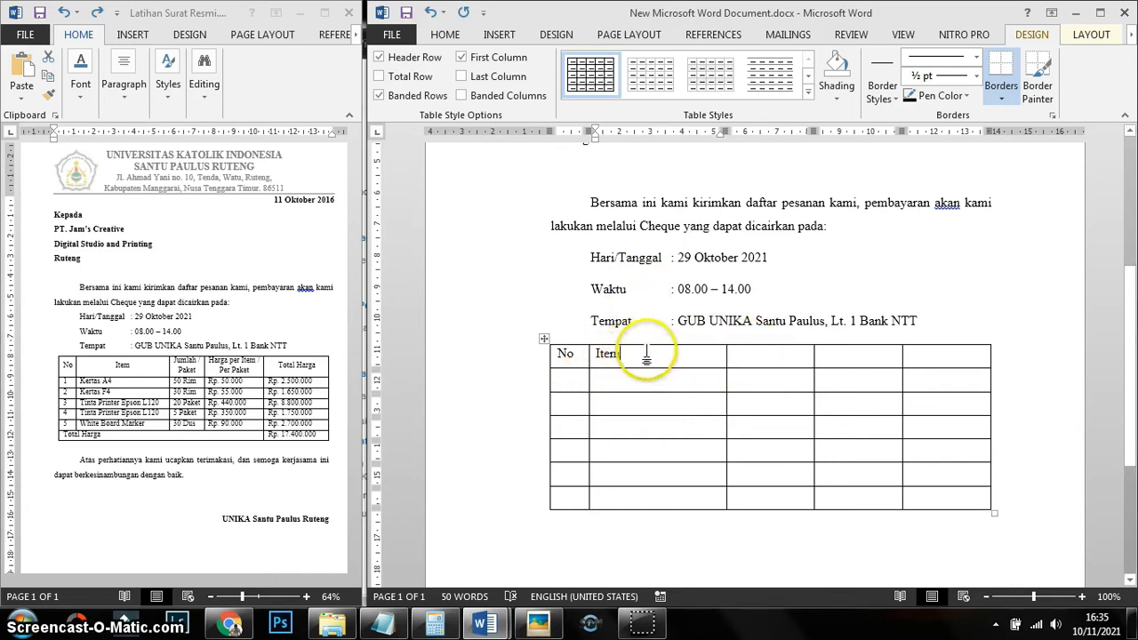
click(444, 34)
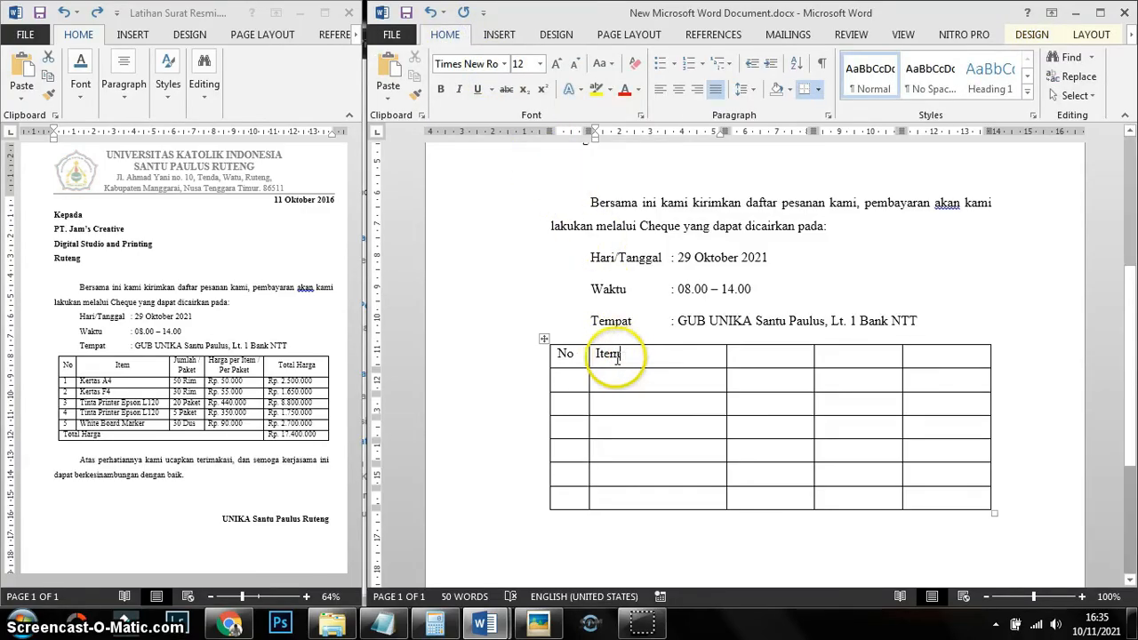
drag(622, 354, 598, 353)
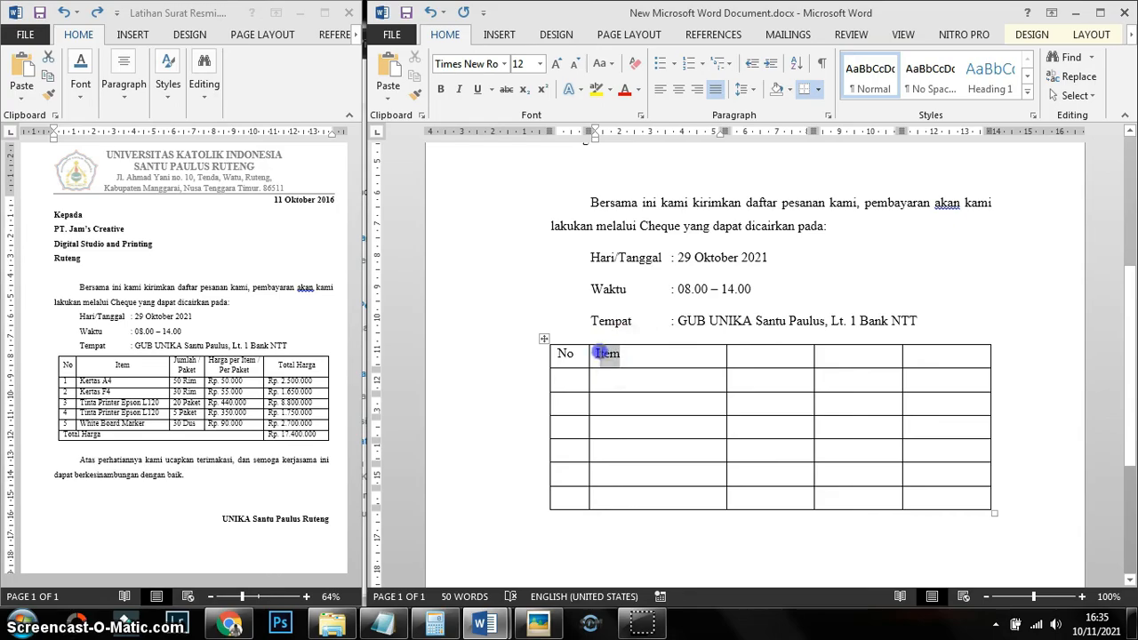
click(680, 96)
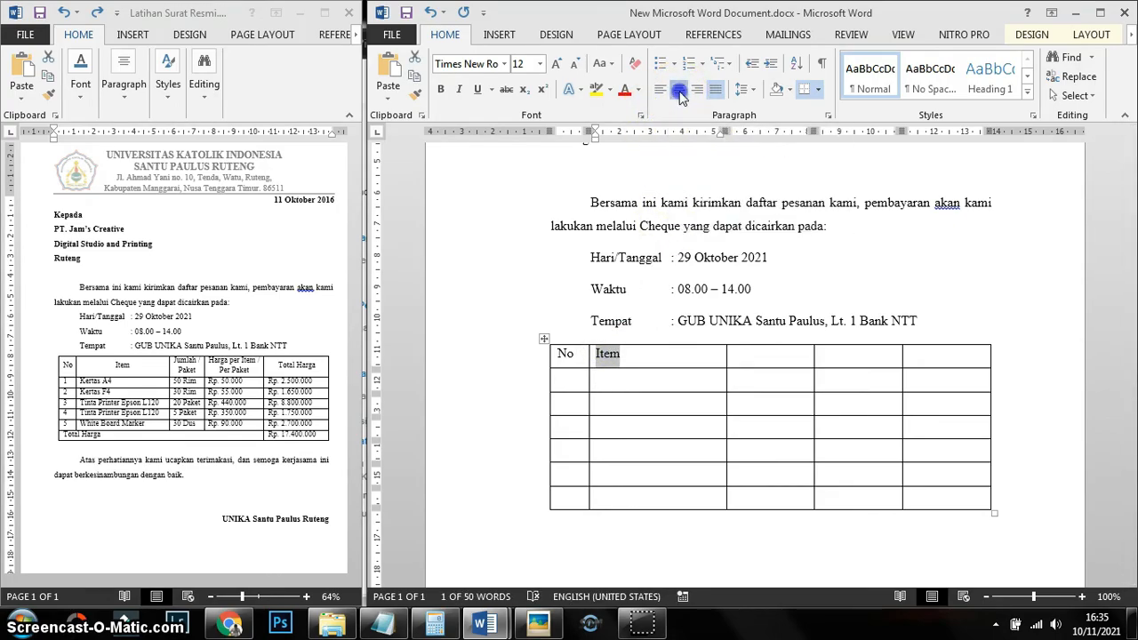
click(742, 360)
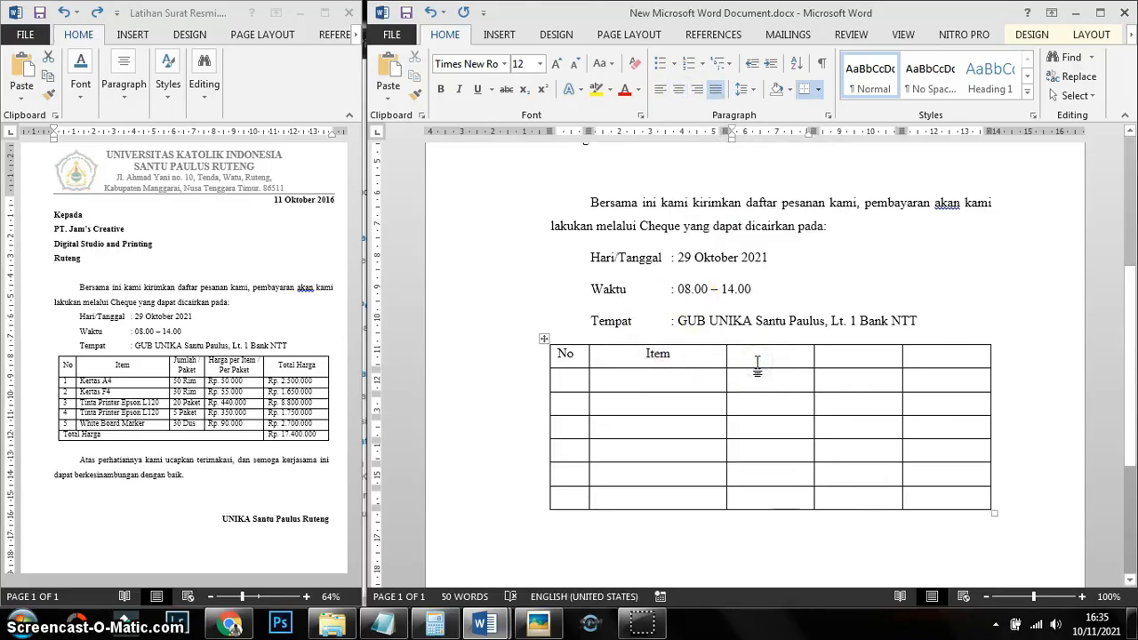
text(Jumlah/Paket)
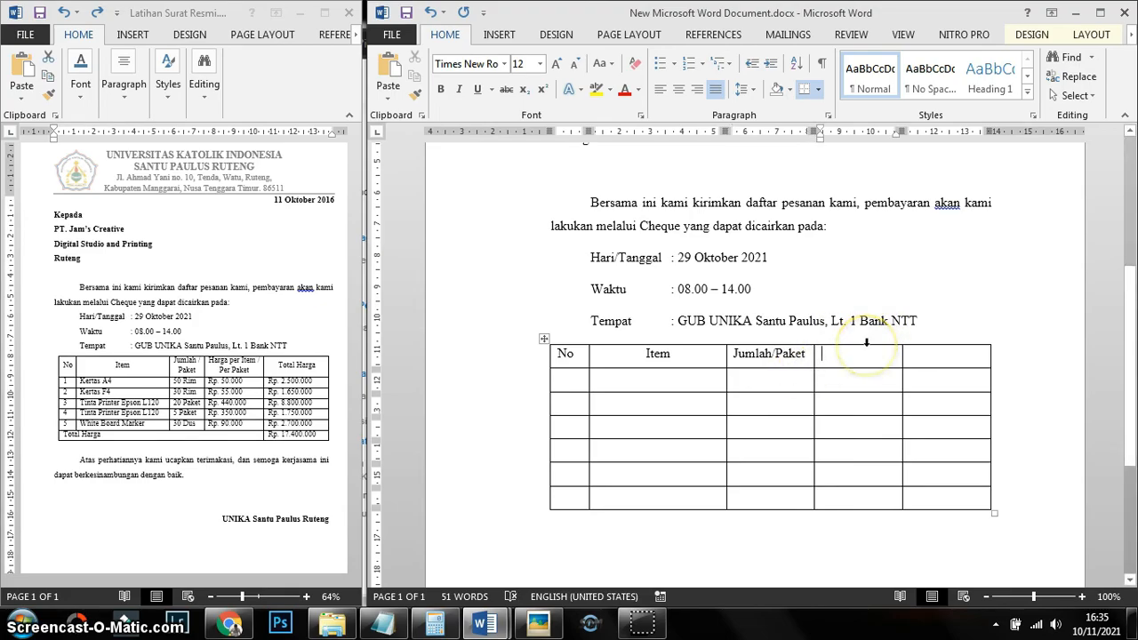
Enter the heading Harga Per Item / Per Paket in the table's fourth column
text(har)
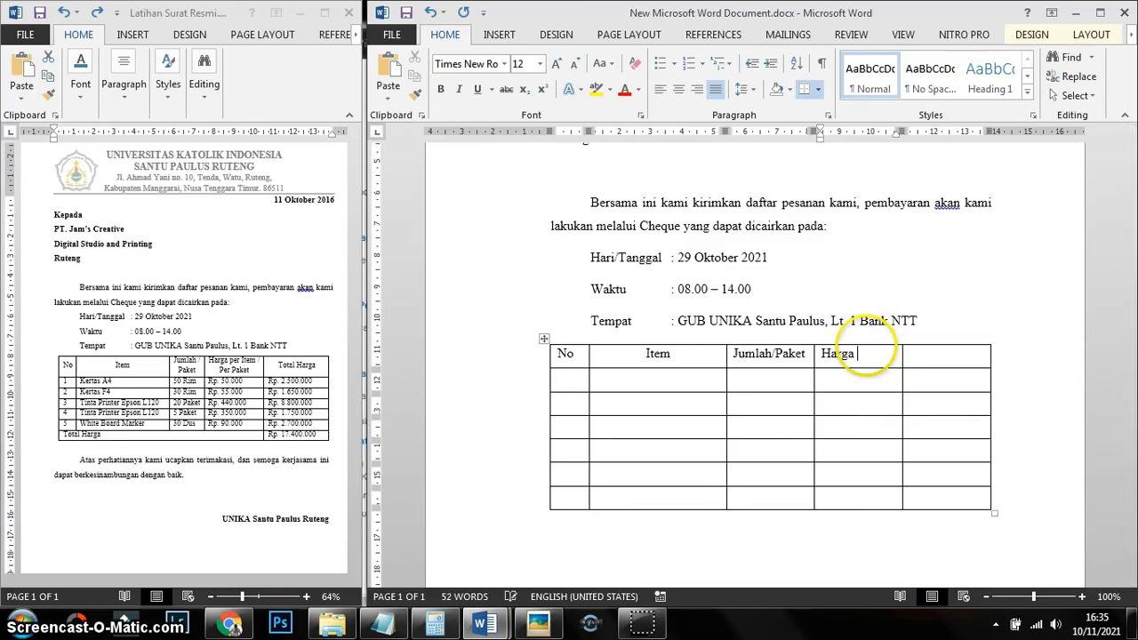
text(ga Per Item)
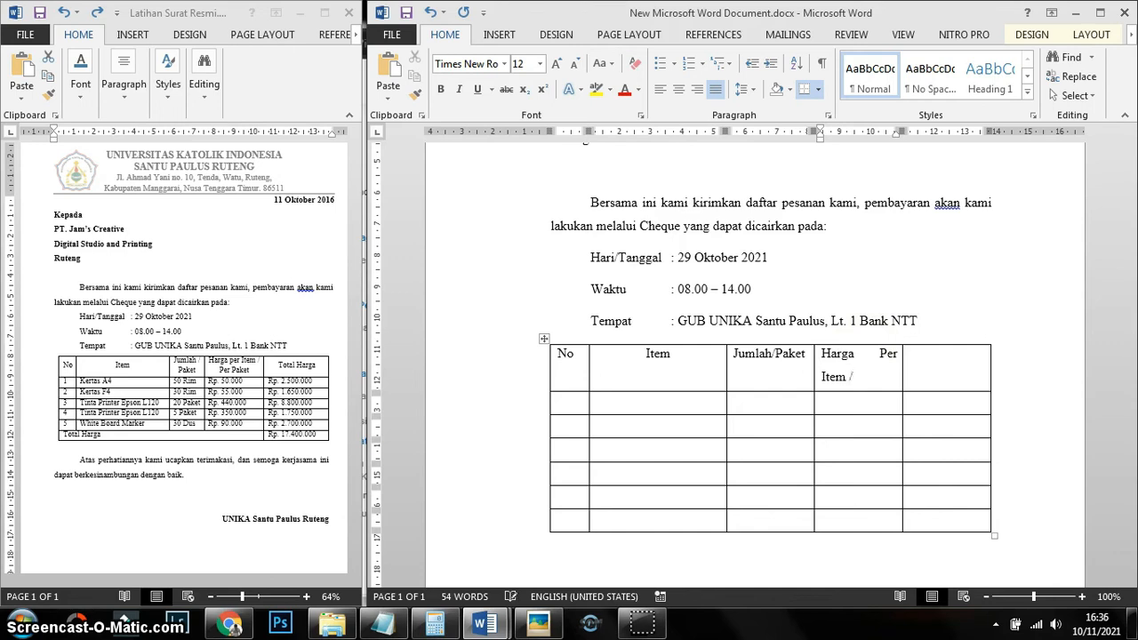
text( / Per Pake)
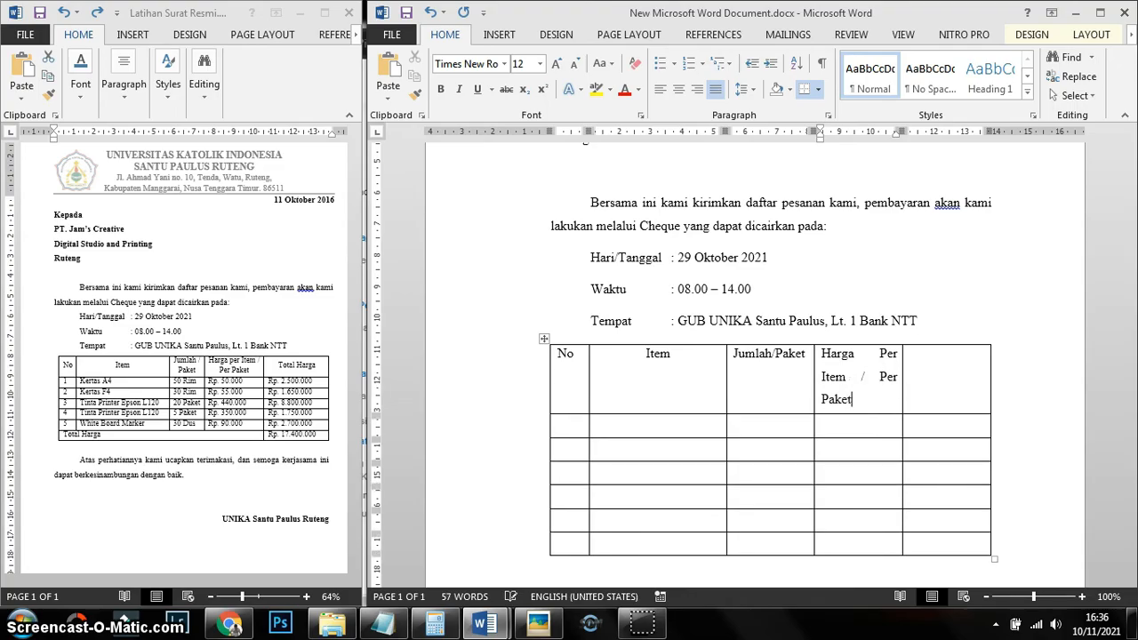
text(t)
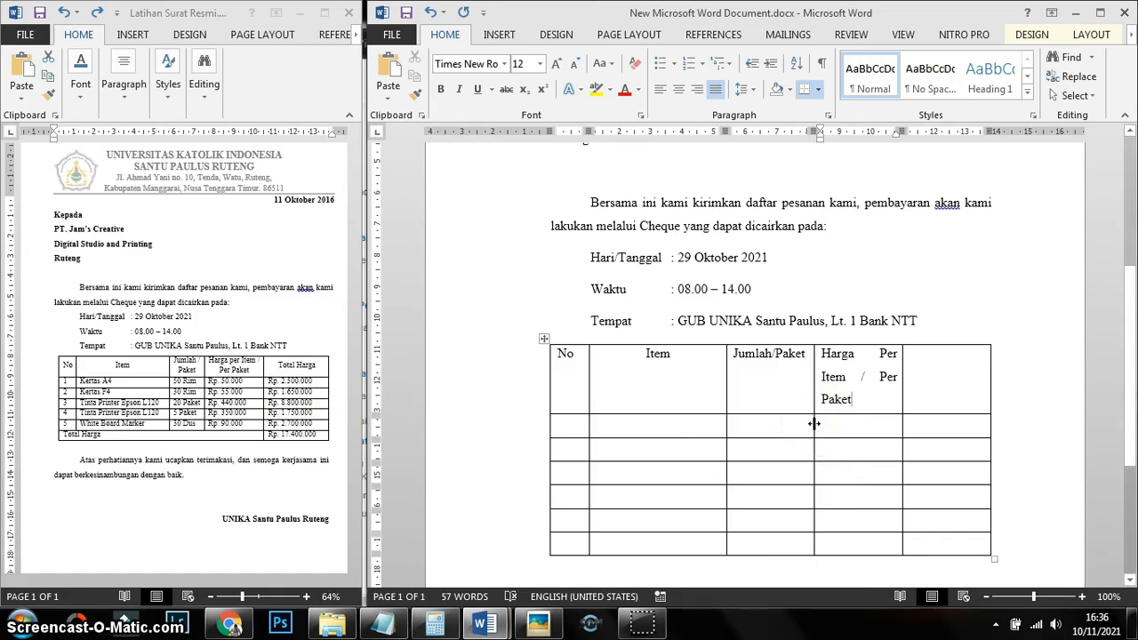
Space out the slash in the Jumlah / Paket heading and narrow the third and fourth columns so their headings wrap onto two lines
drag(813, 423, 778, 398)
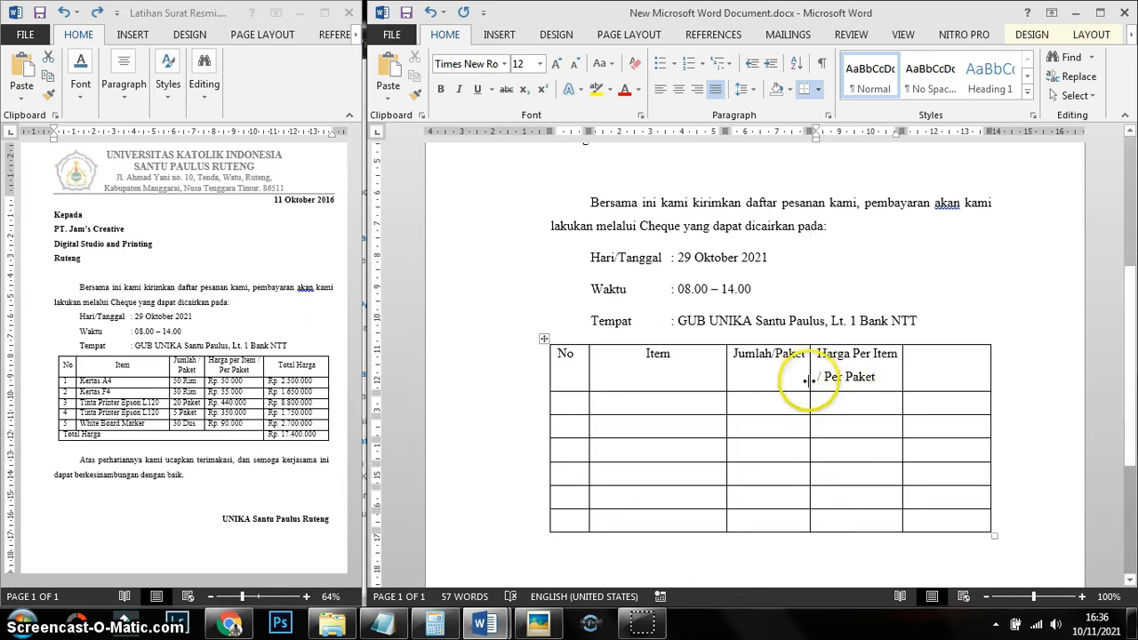
click(776, 354)
key(Return)
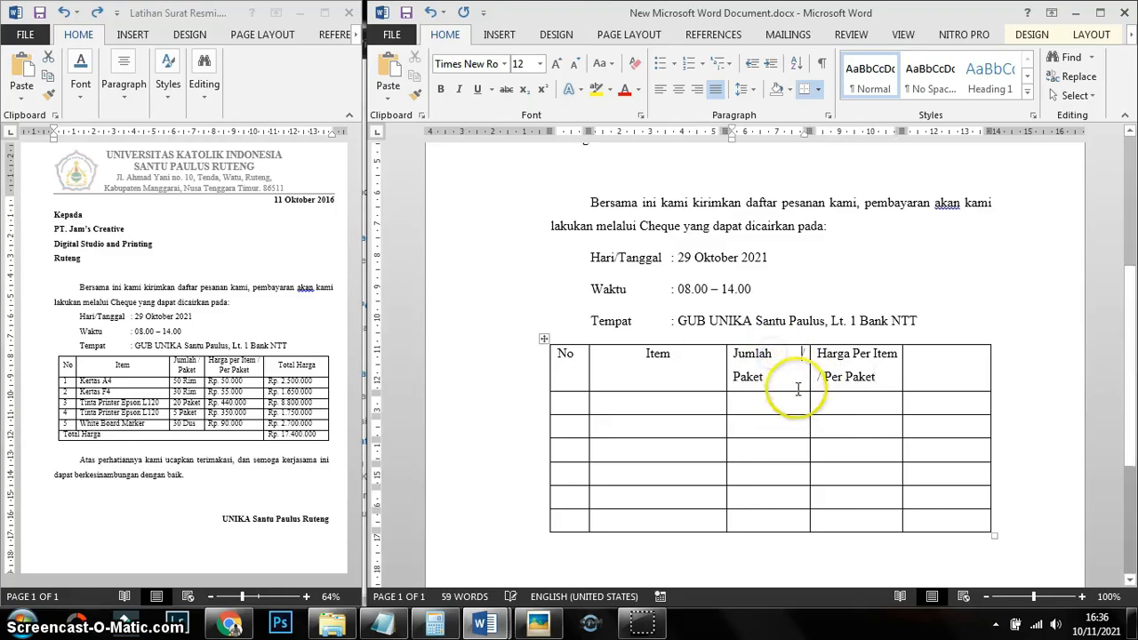
click(793, 401)
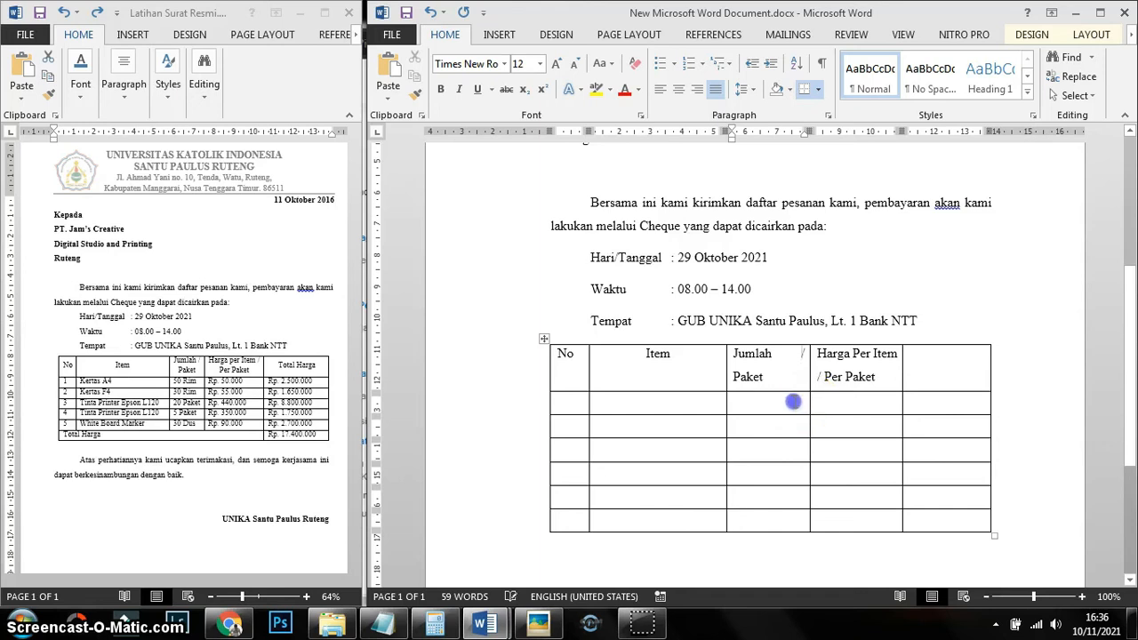
drag(808, 410, 778, 408)
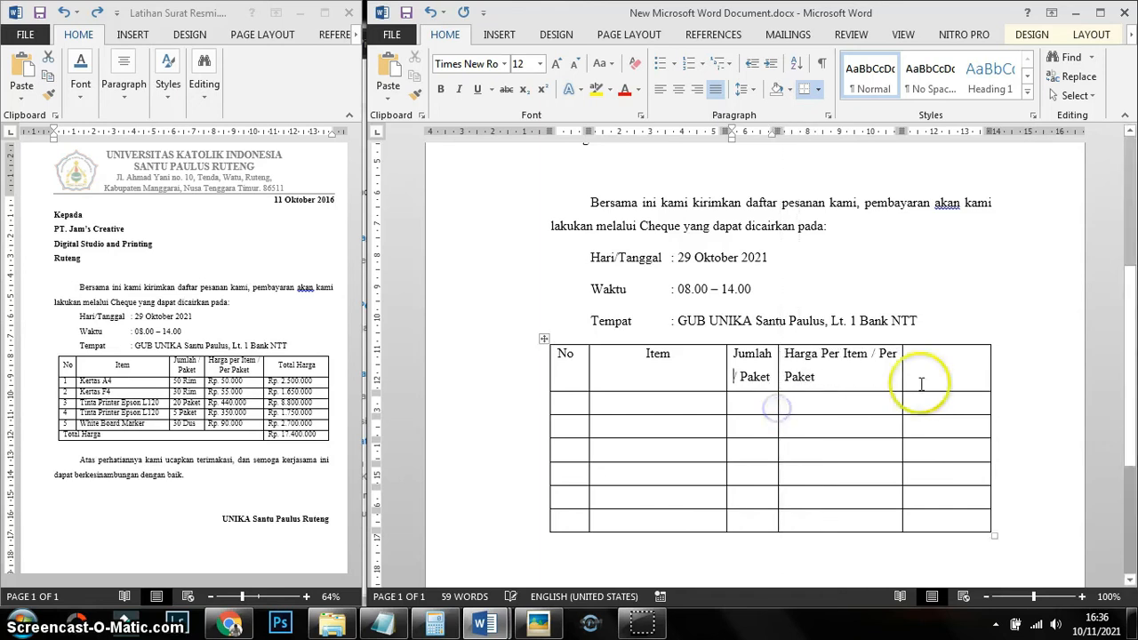
drag(902, 399, 872, 403)
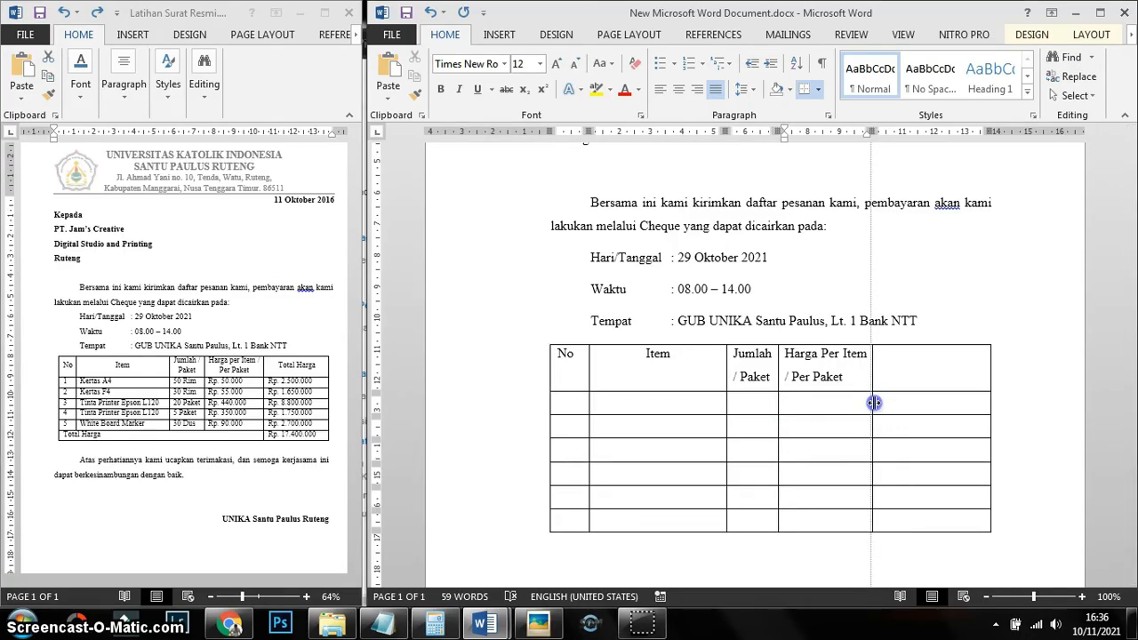
drag(874, 402, 874, 403)
Enter the heading Total Harga in the table's fifth column
click(925, 358)
click(900, 411)
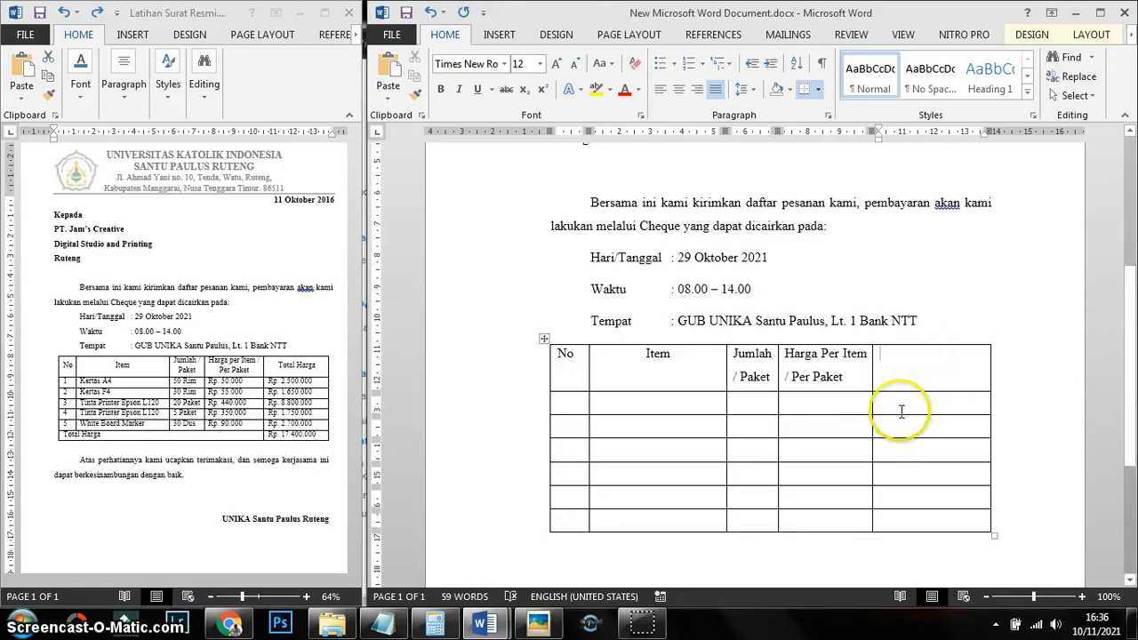
text(Tot)
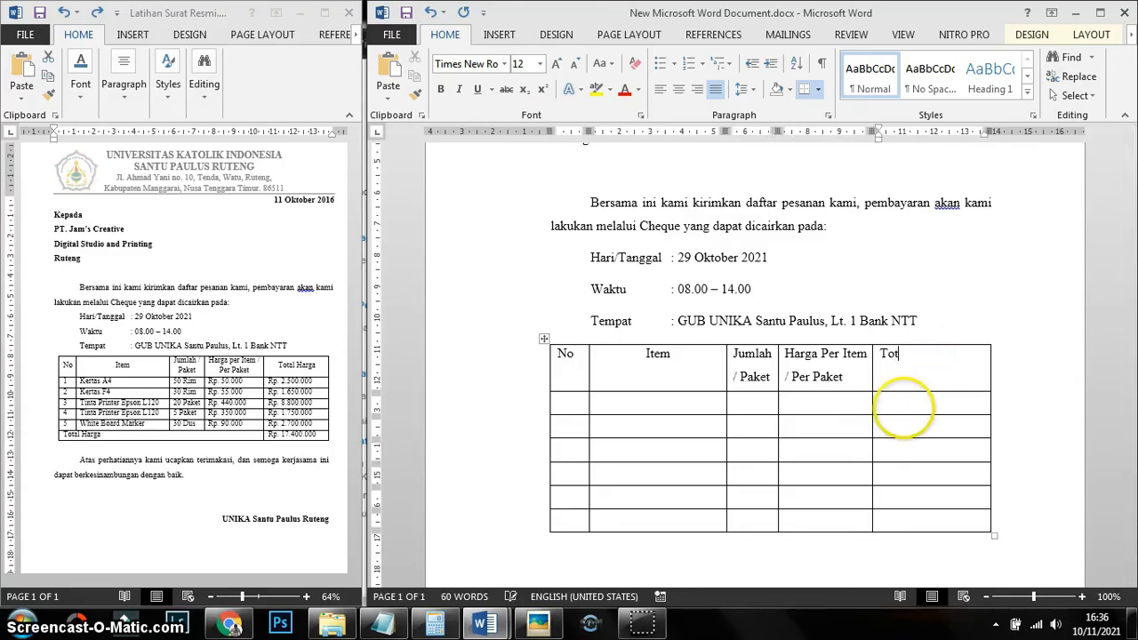
text(al Harga)
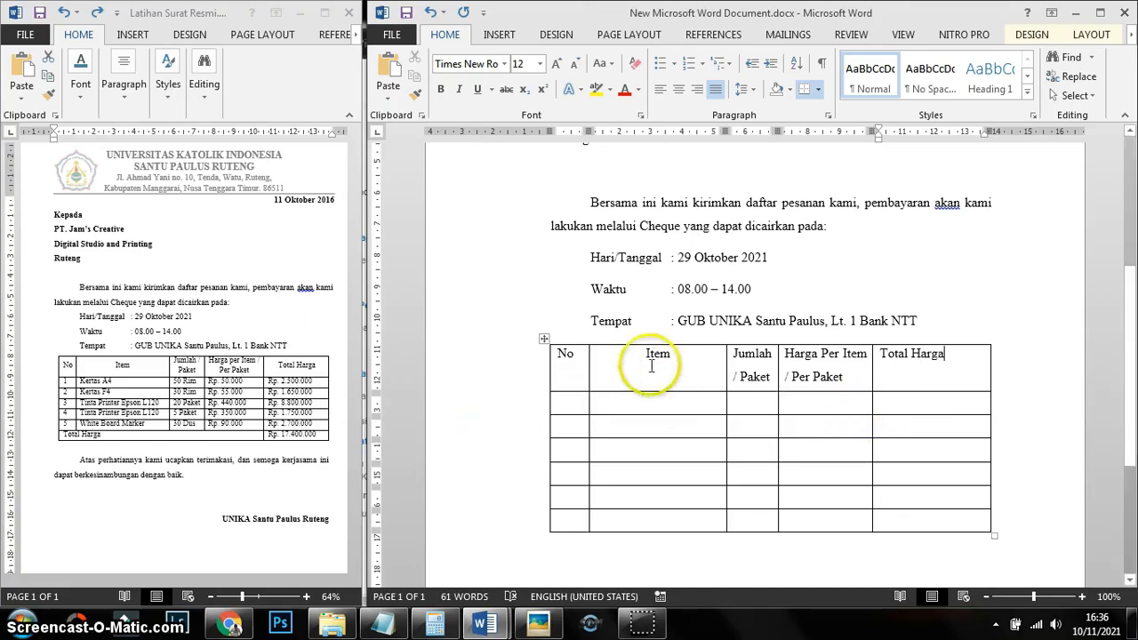
Centre all header row cells both horizontally and vertically, and narrow the No column slightly
drag(952, 382, 662, 387)
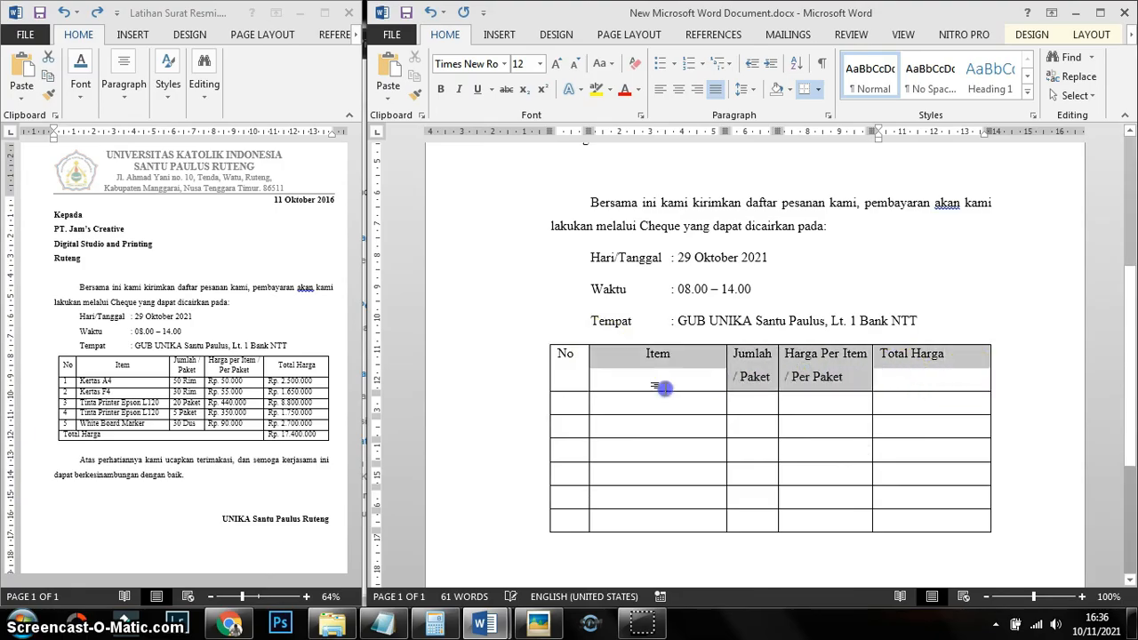
drag(576, 375, 571, 372)
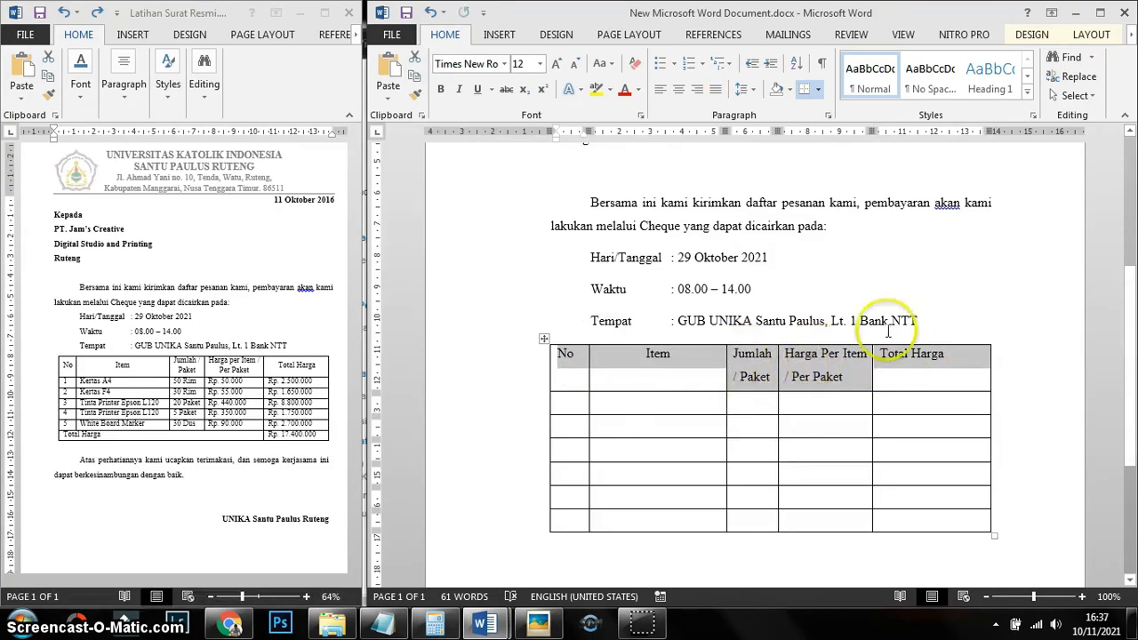
click(1087, 37)
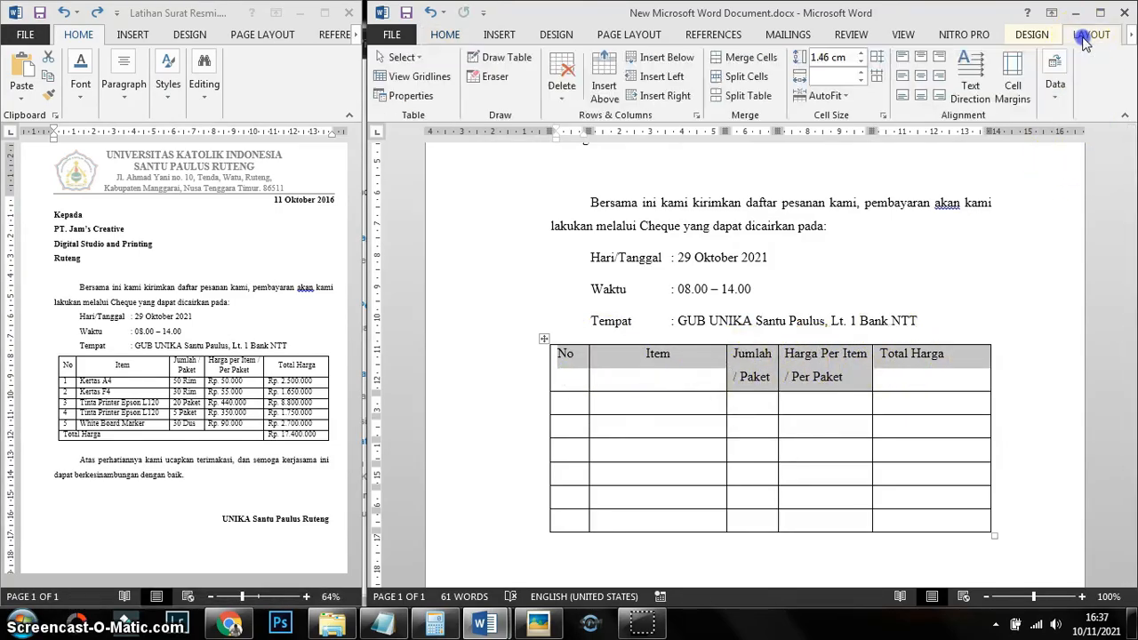
click(922, 82)
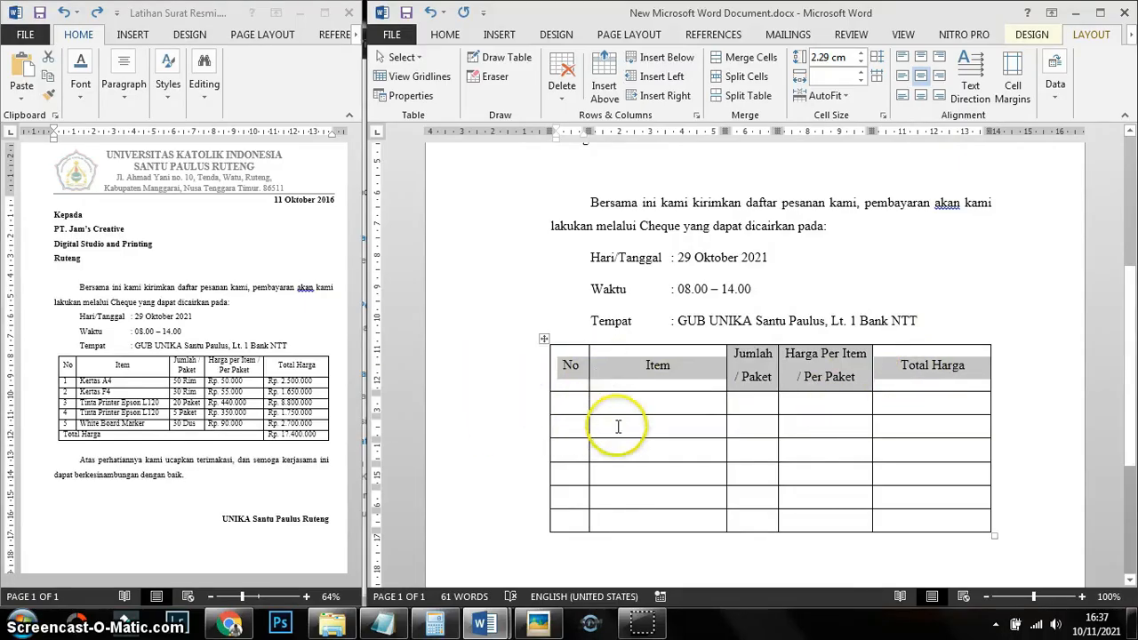
click(668, 410)
drag(588, 402, 583, 403)
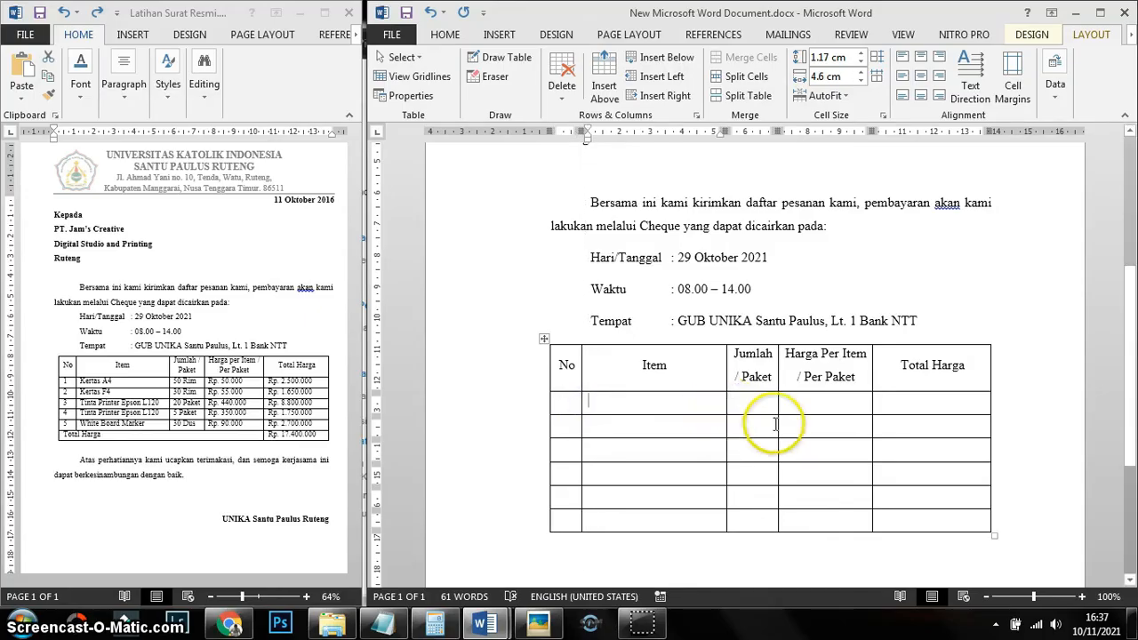
Fill rows 1 to 5 with Kertas A4, Kertas F4, Tinta Printer Epson L120 twice and White Board Marker, including the sample's quantities, prices and totals
click(560, 400)
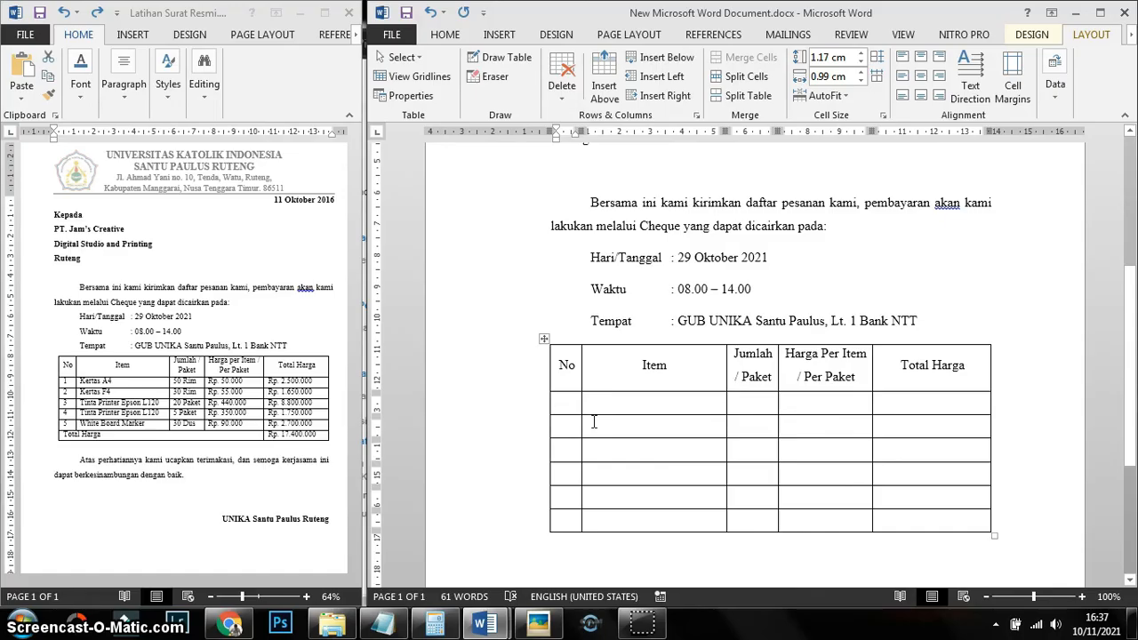
click(591, 421)
text(1	Kertas A4	50 Rim	Rp. 50.000	Rp. 2.500.000 2	Kertas F4	30 Rim	Rp. 55.000	Rp. 1.650.000 3	Tinta Printer Epson L120	20 Paket	Rp. 440.000	Rp. 8.800.000 4	Tinta Printer Epson L120	5 Paket	Rp. 350.000	Rp. 1.750.000 5	White Board Marker	30 Dus	Rp. 90.000	Rp. 2.700.000)
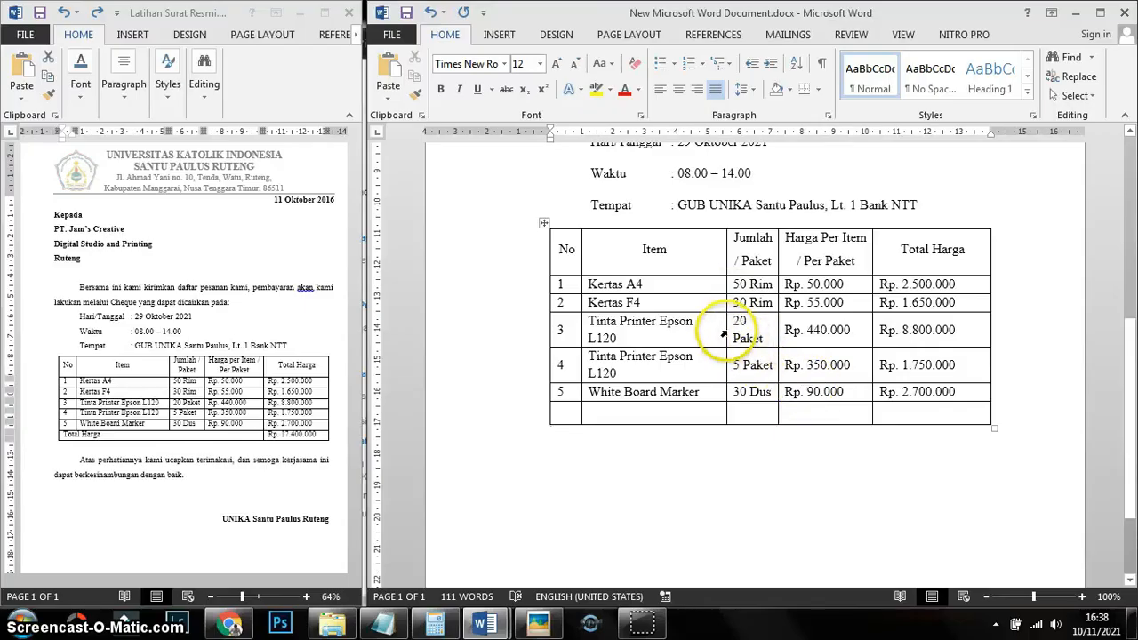
Adjust the table's column widths so that Tinta Printer Epson L120 and 20 Paket each fit on one line
drag(725, 333, 717, 329)
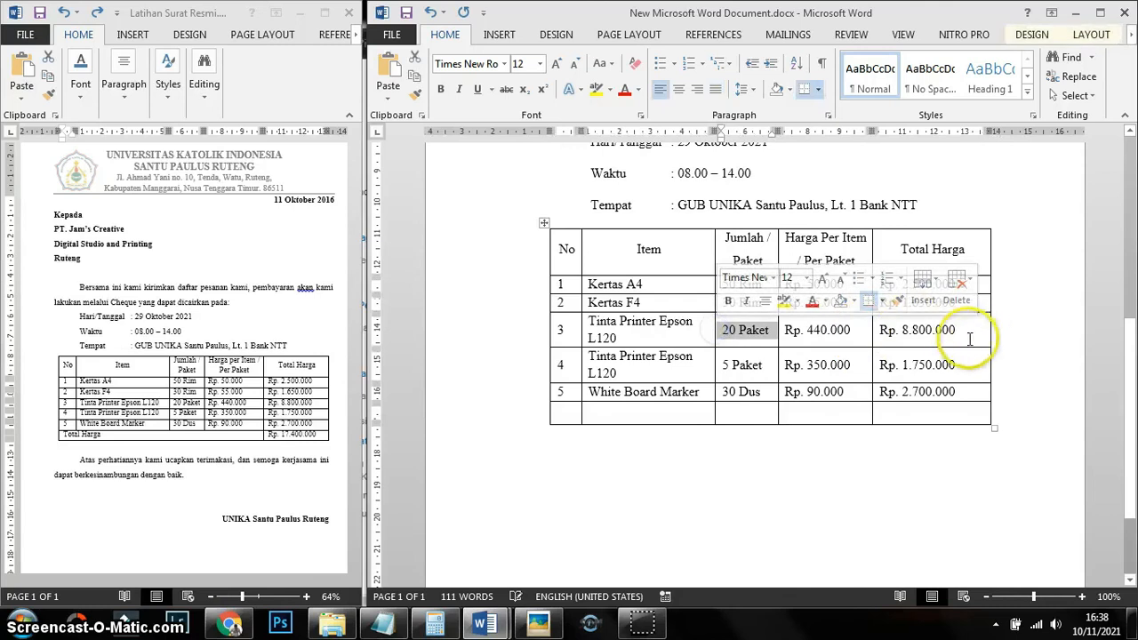
click(1020, 358)
drag(871, 325, 889, 325)
drag(778, 322, 795, 320)
drag(715, 321, 732, 323)
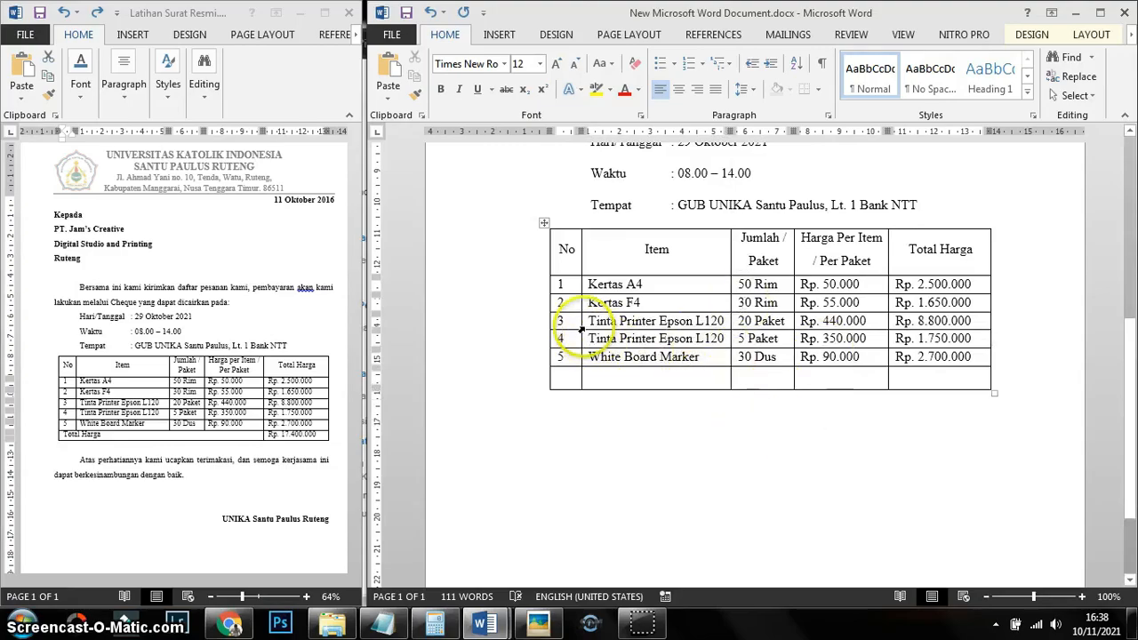
Merge the first four cells of the table's empty last row
click(651, 397)
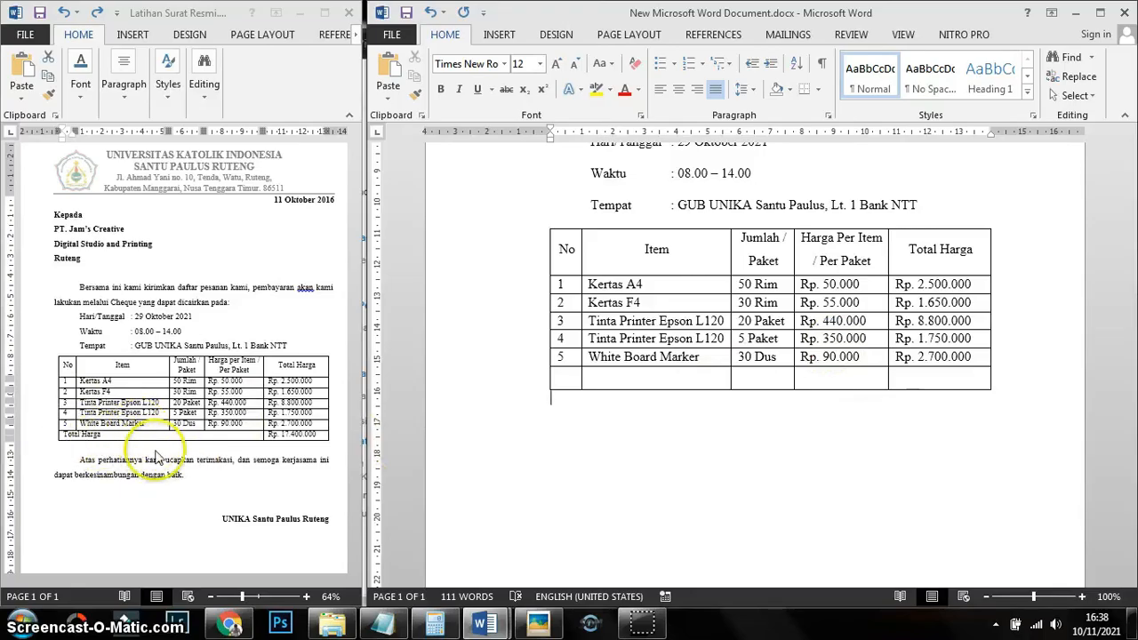
click(601, 434)
click(567, 379)
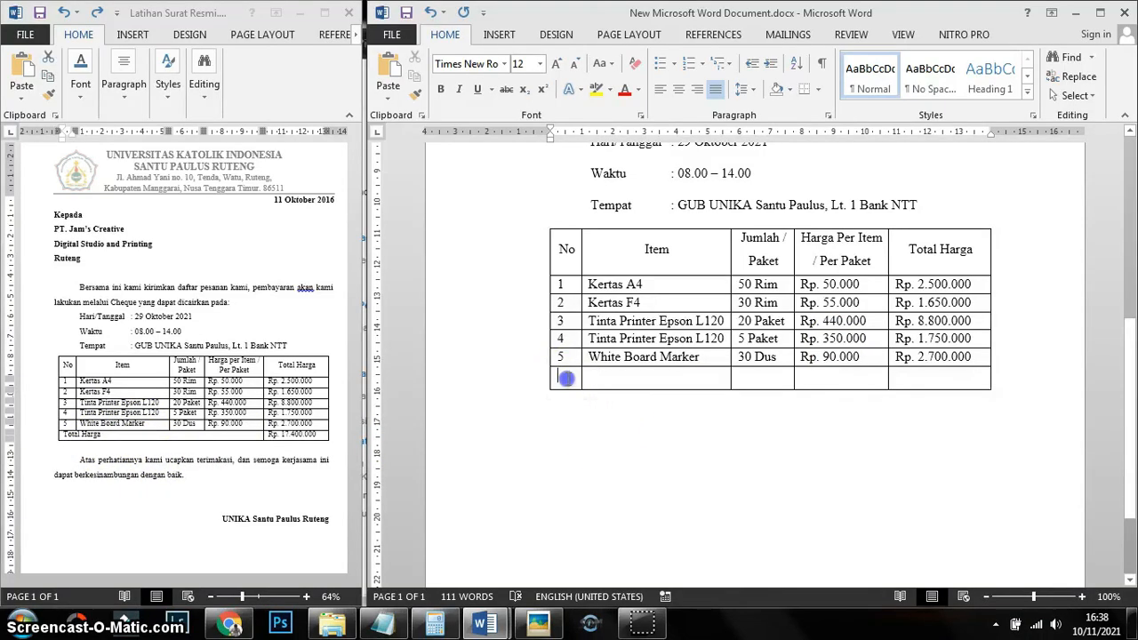
drag(566, 379, 808, 380)
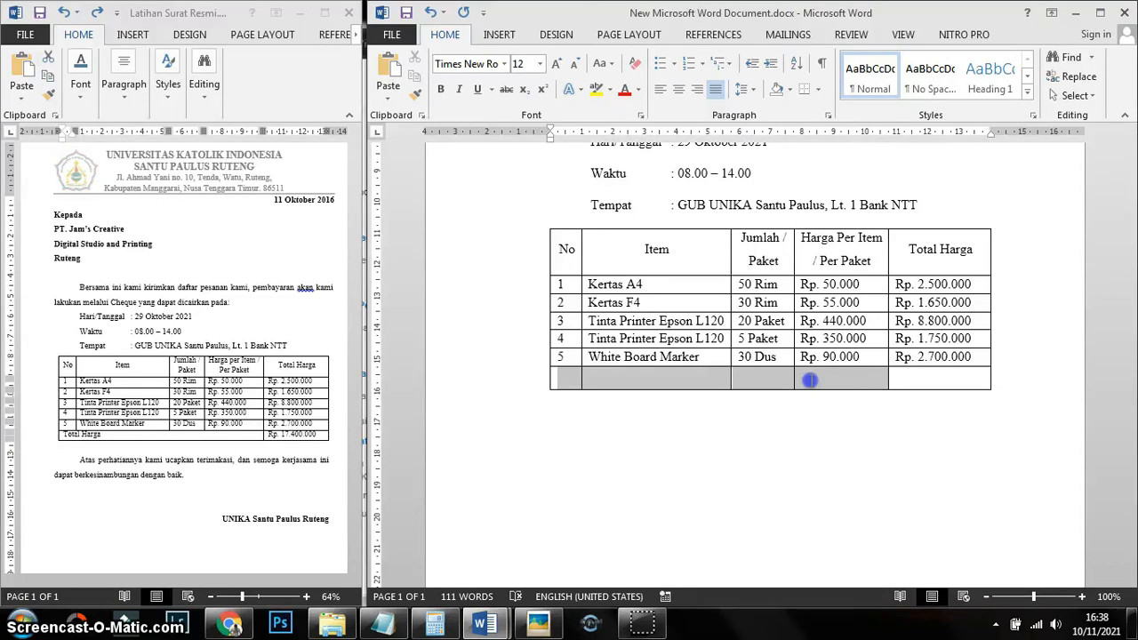
right_click(809, 380)
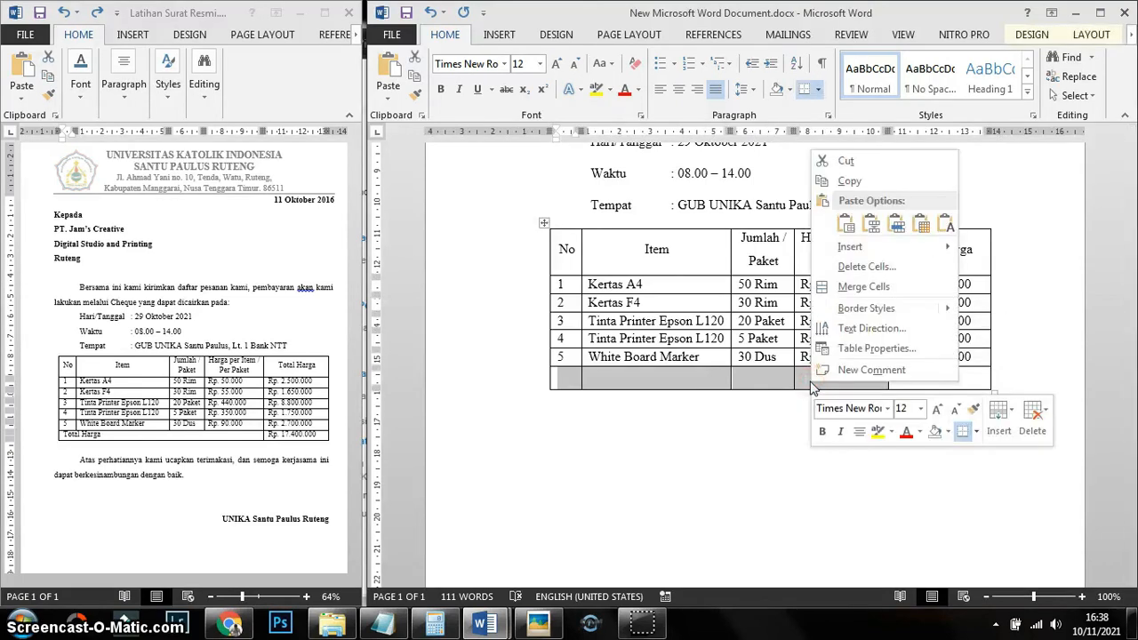
click(874, 289)
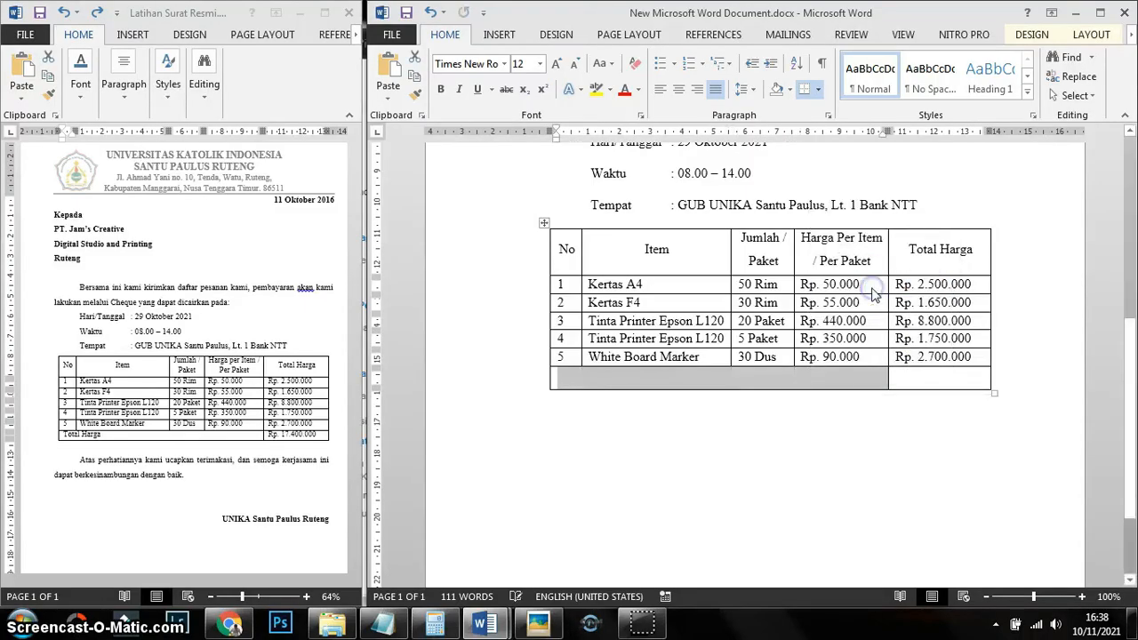
Enter Total Harga in the merged cell of the last row and Rp. 17.400.000 from the sample in the cell beside it
click(824, 384)
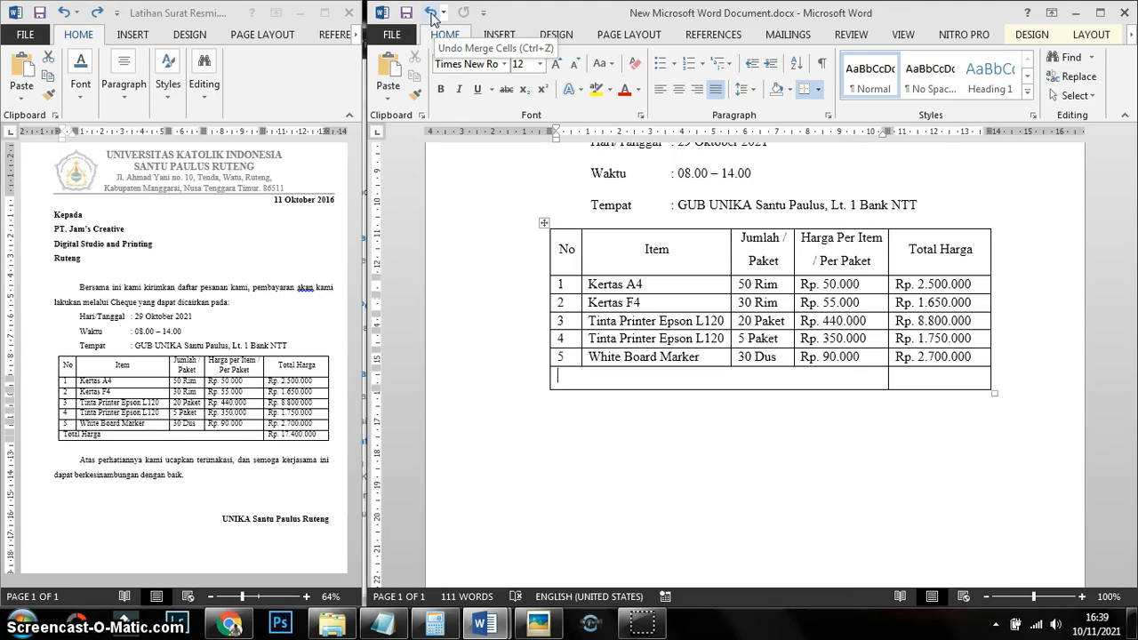
click(669, 372)
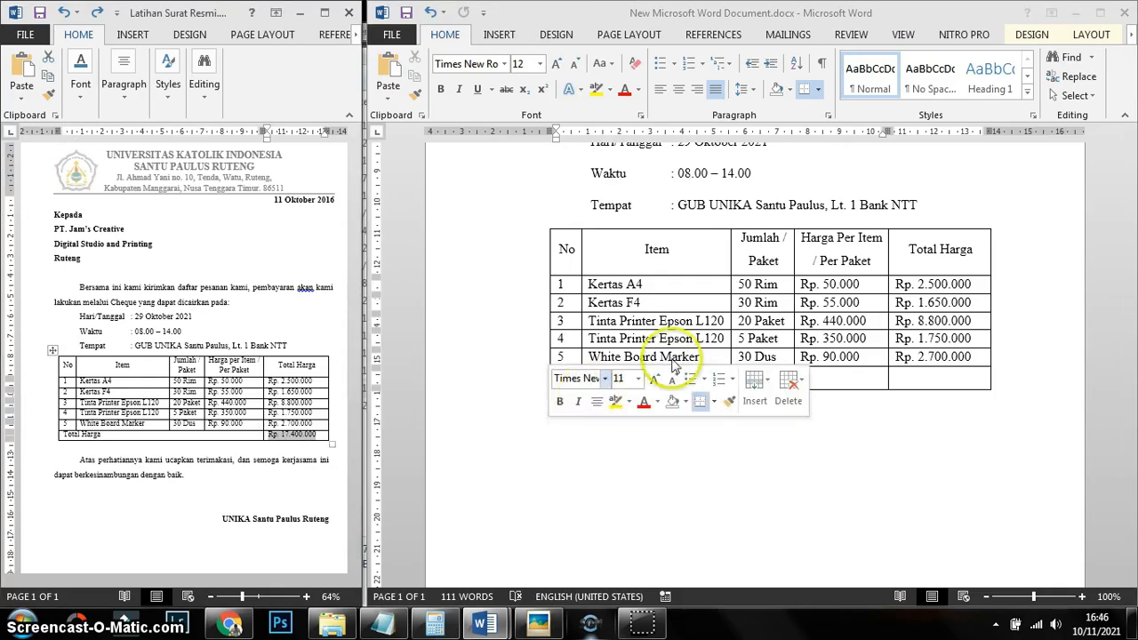
click(822, 381)
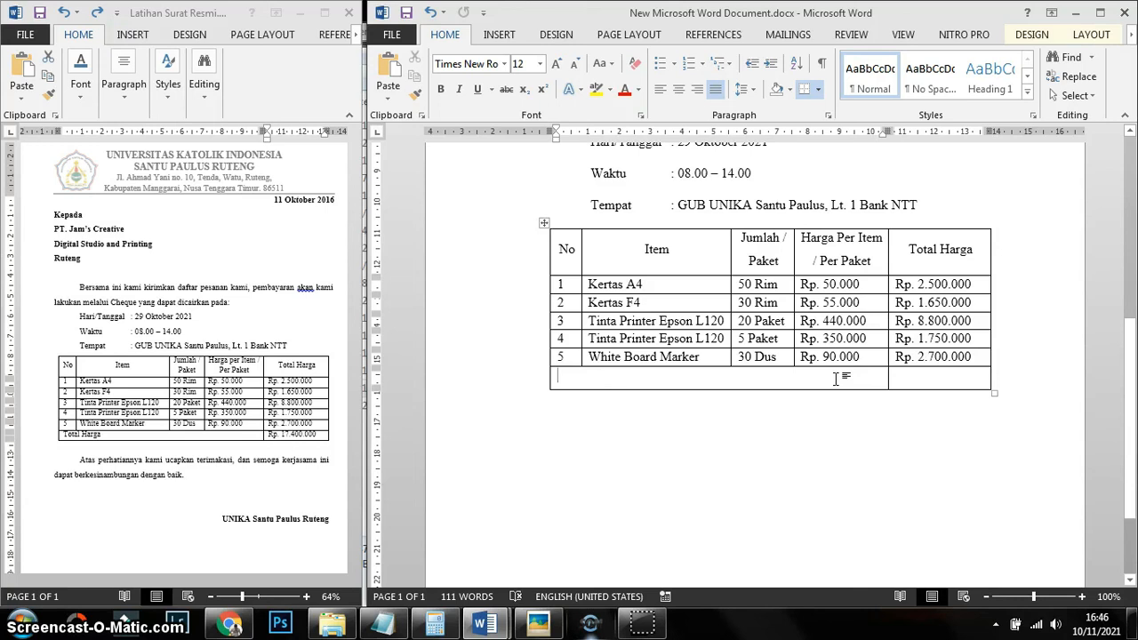
text(Total Harga)
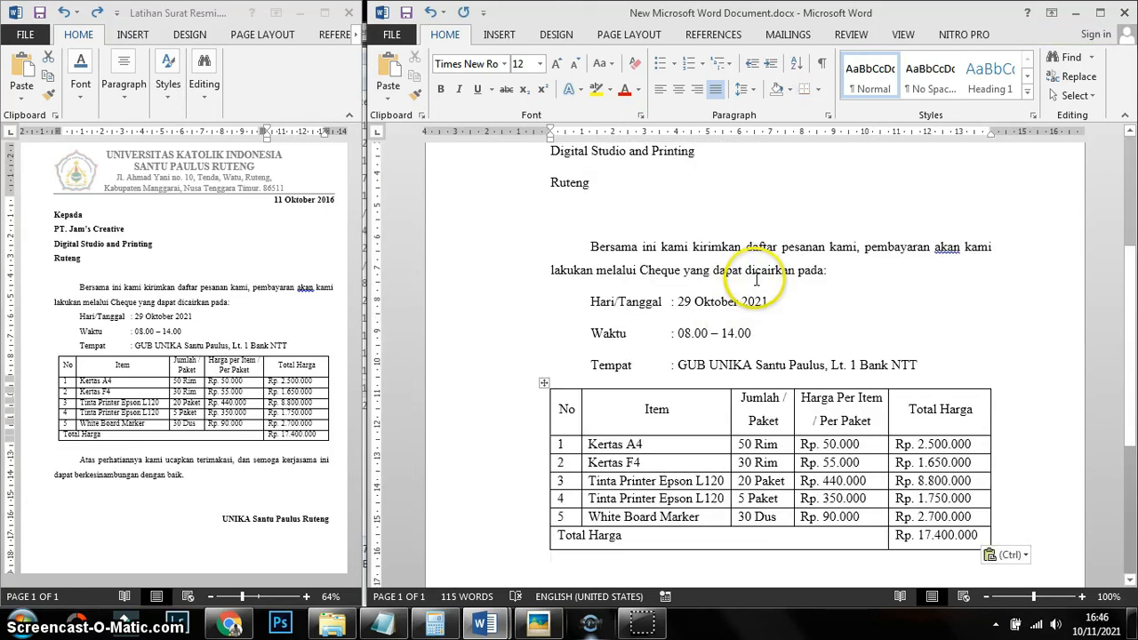
Add the indented closing paragraph "Atas perhatiannya kami ucapkan terimakasi, dan semoga kerjasama ini dapat berkesinambungan dengan baik." below the table
key(ctrl)
click(831, 287)
scroll(829, 302, down, 2)
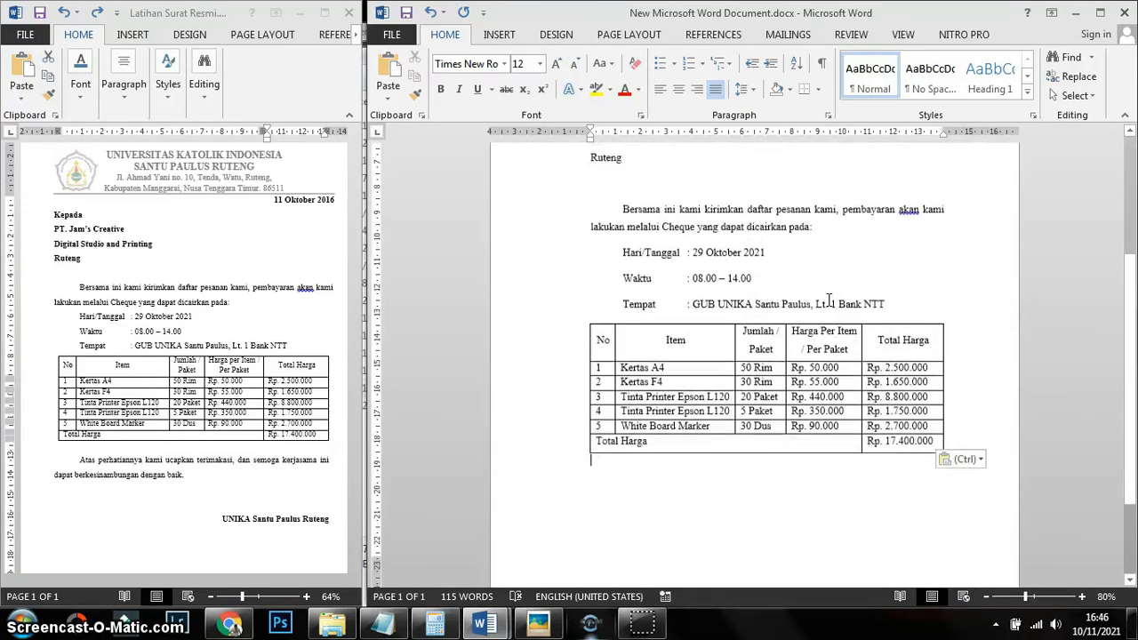
scroll(828, 300, down, 1)
click(811, 316)
scroll(889, 364, down, 1)
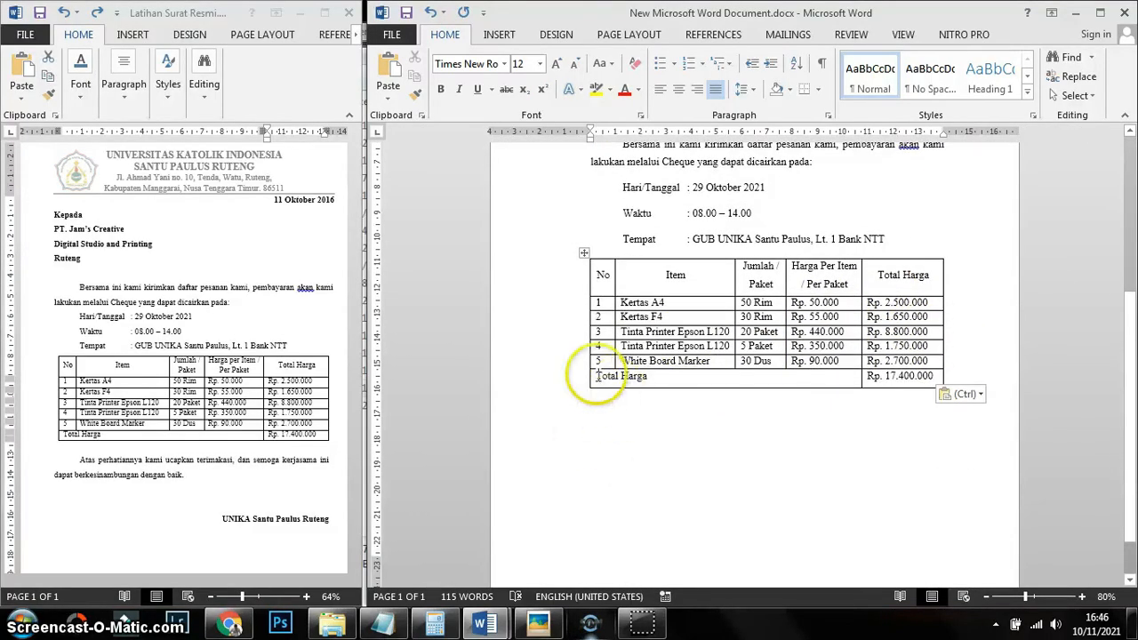
click(632, 418)
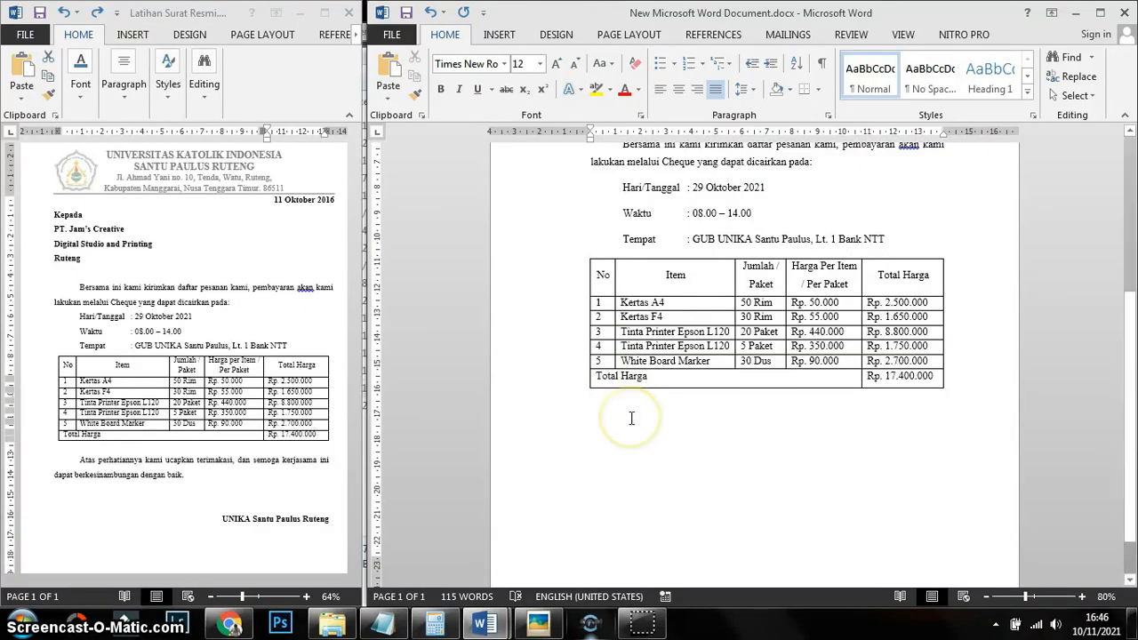
key(Tab)
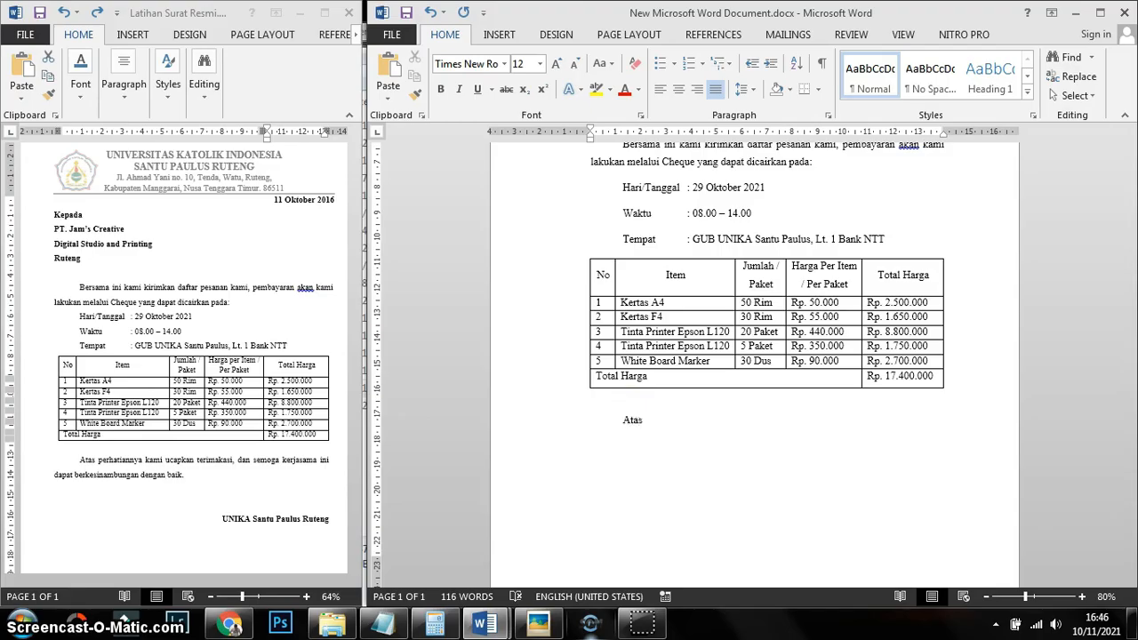
click(221, 468)
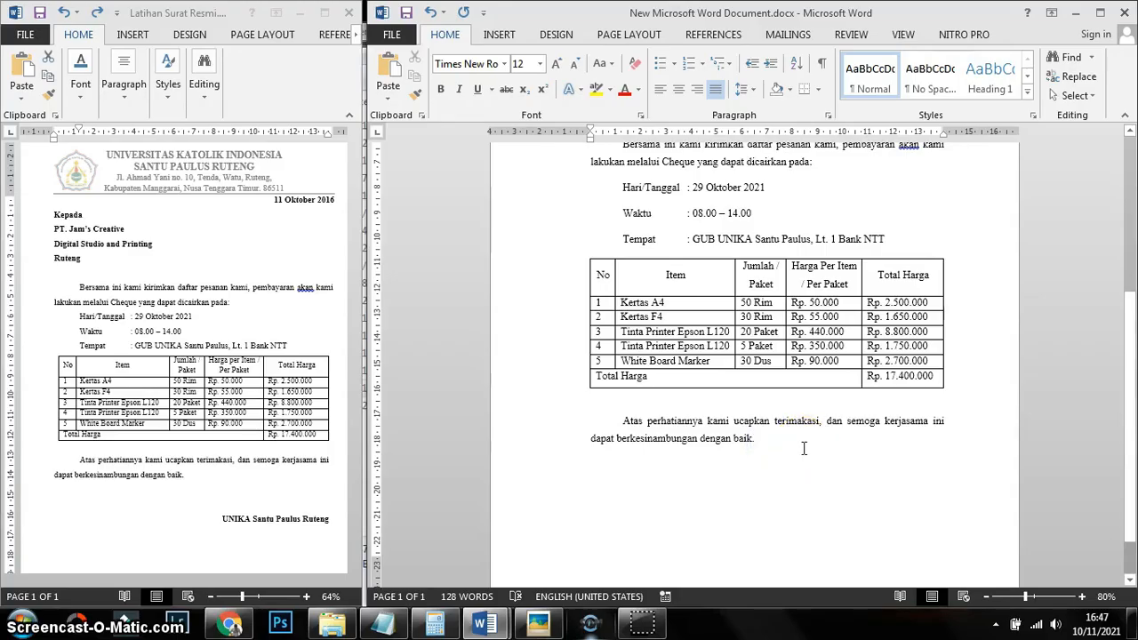
Add the right-aligned sign-off "UNIKA Santu Paulus Ruteng" in bold on a new line below the closing paragraph
key(Return)
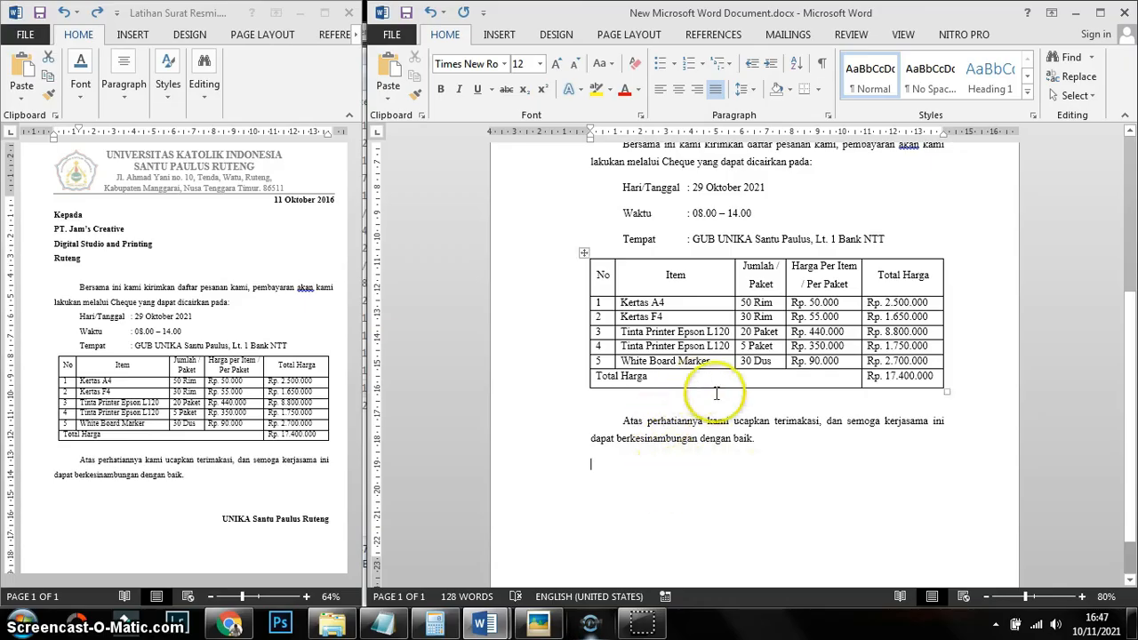
scroll(721, 386, up, 3)
scroll(849, 279, up, 2)
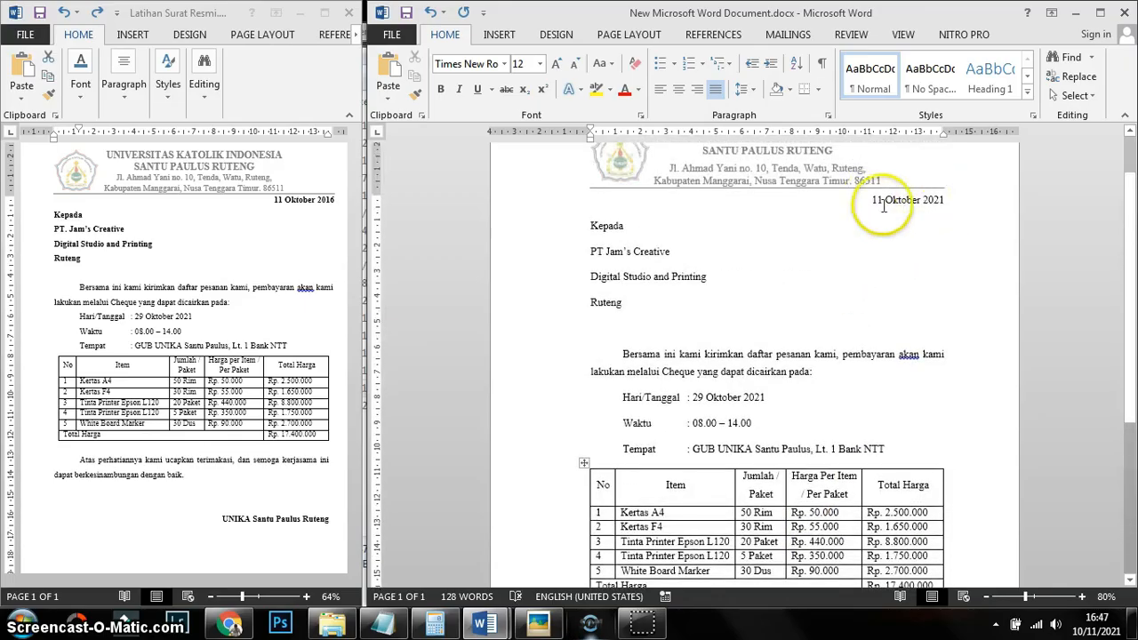
scroll(907, 224, down, 5)
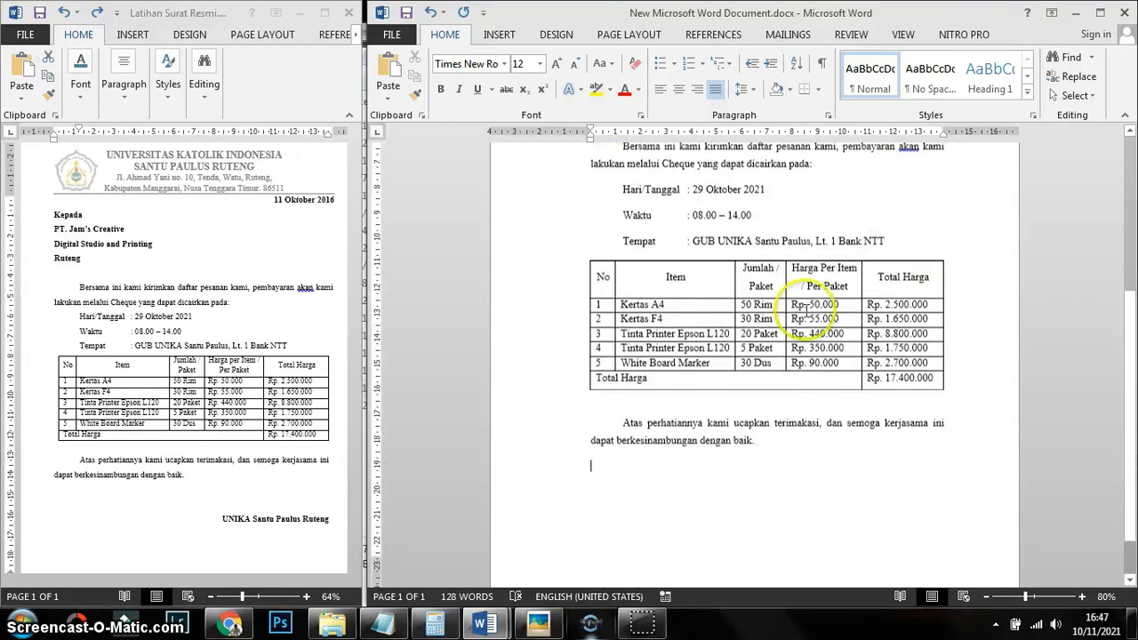
click(699, 94)
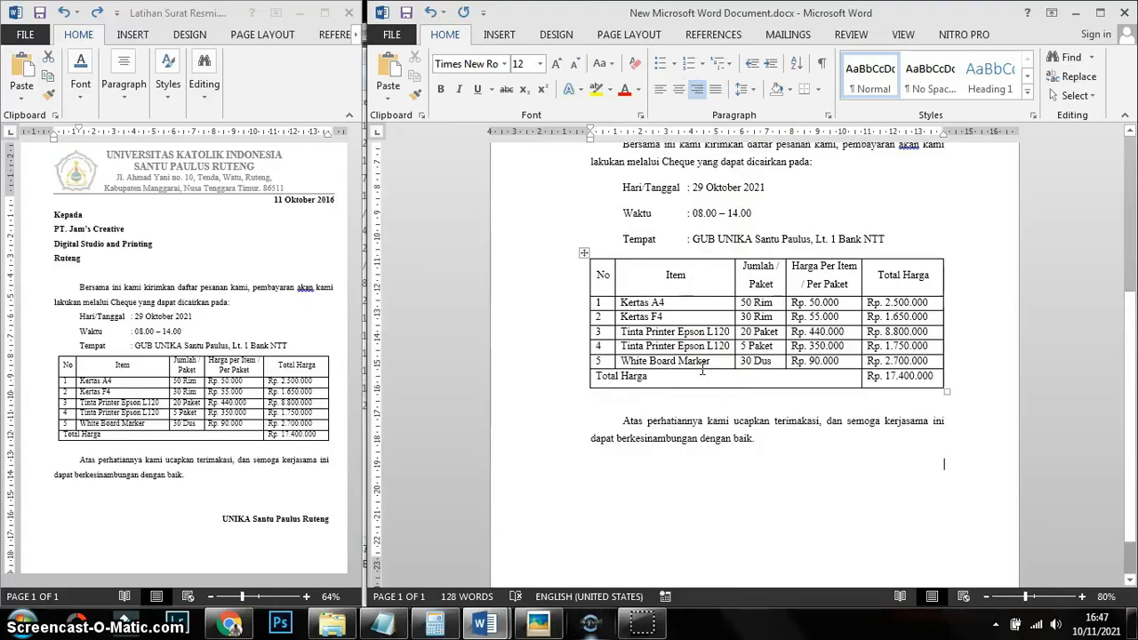
text(UNIKA Santu Paulus Ruteng)
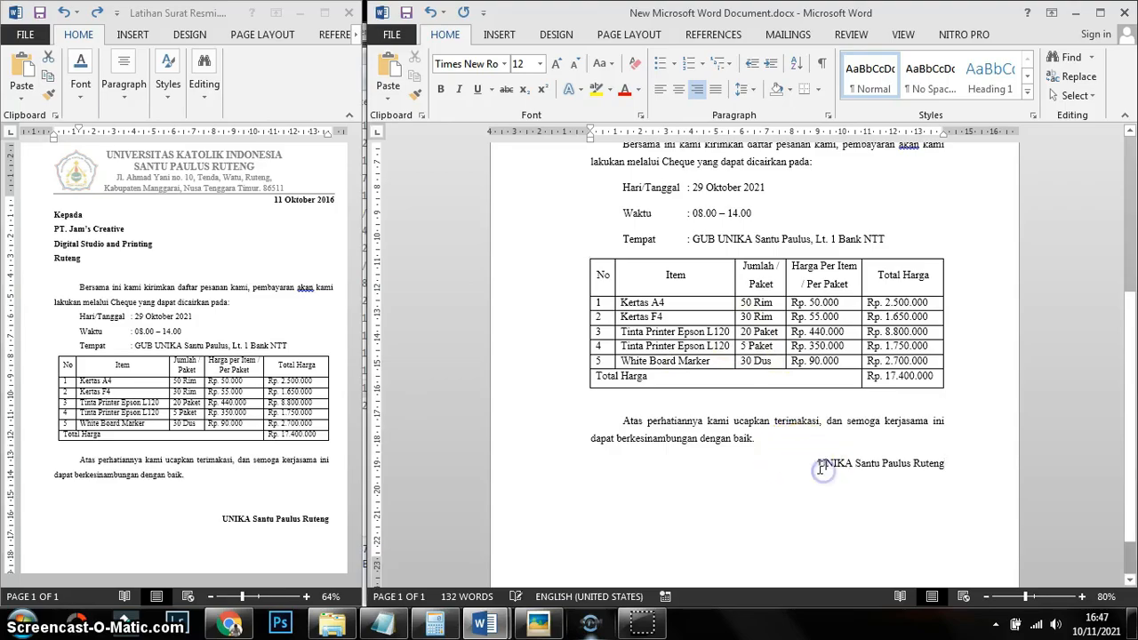
drag(816, 462, 944, 471)
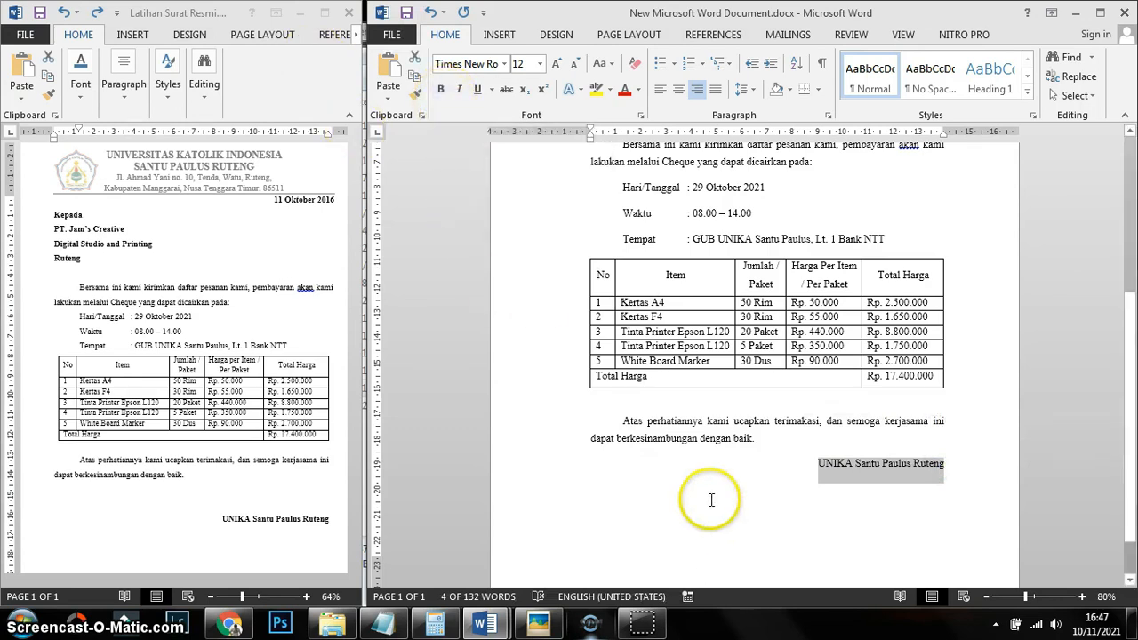
click(440, 91)
Make the four recipient lines from Kepada to Ruteng bold
scroll(592, 329, up, 3)
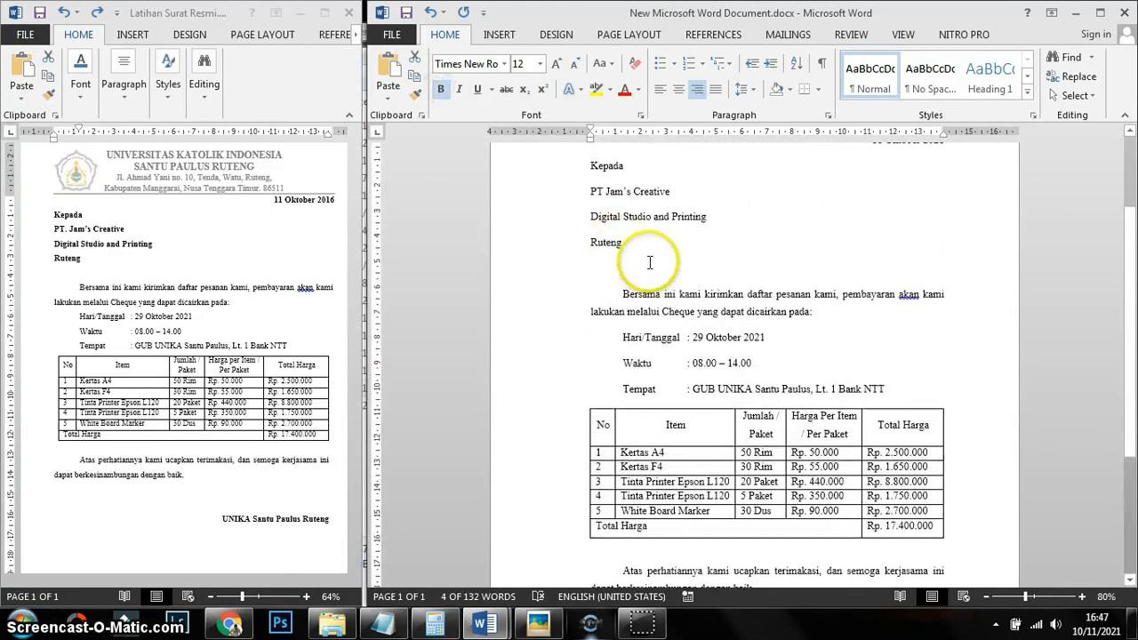
click(634, 247)
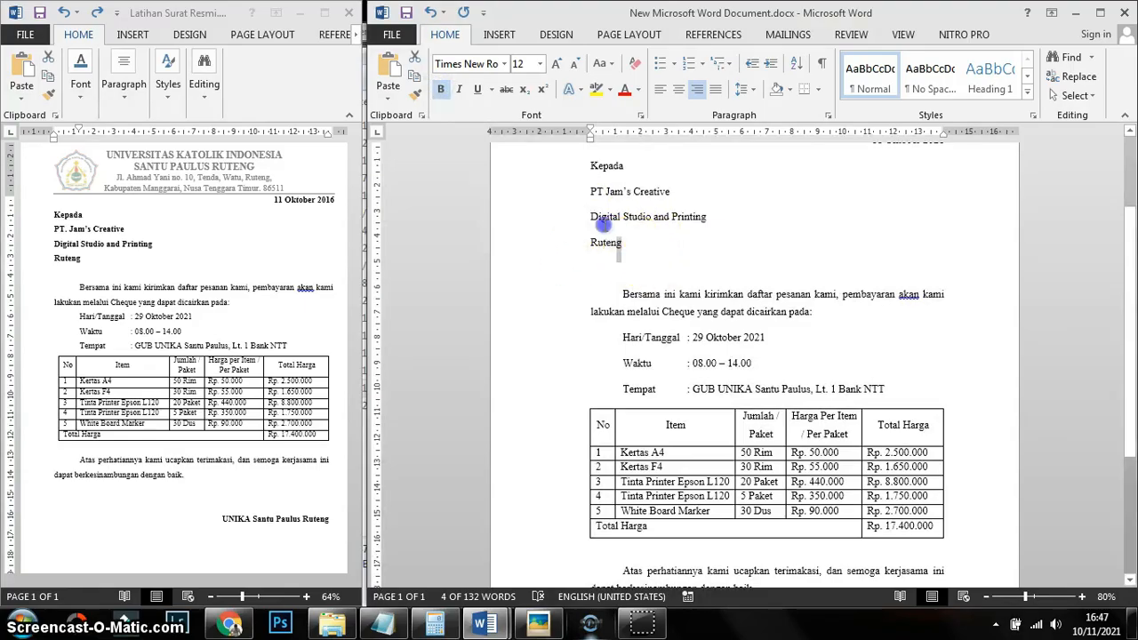
drag(603, 226, 574, 177)
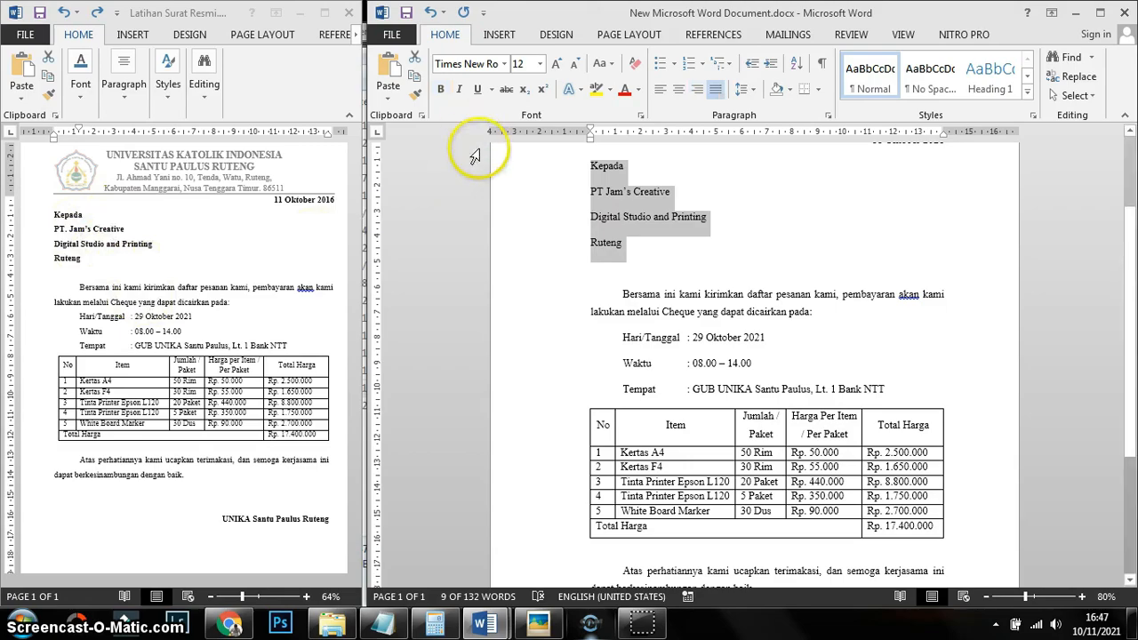
click(441, 91)
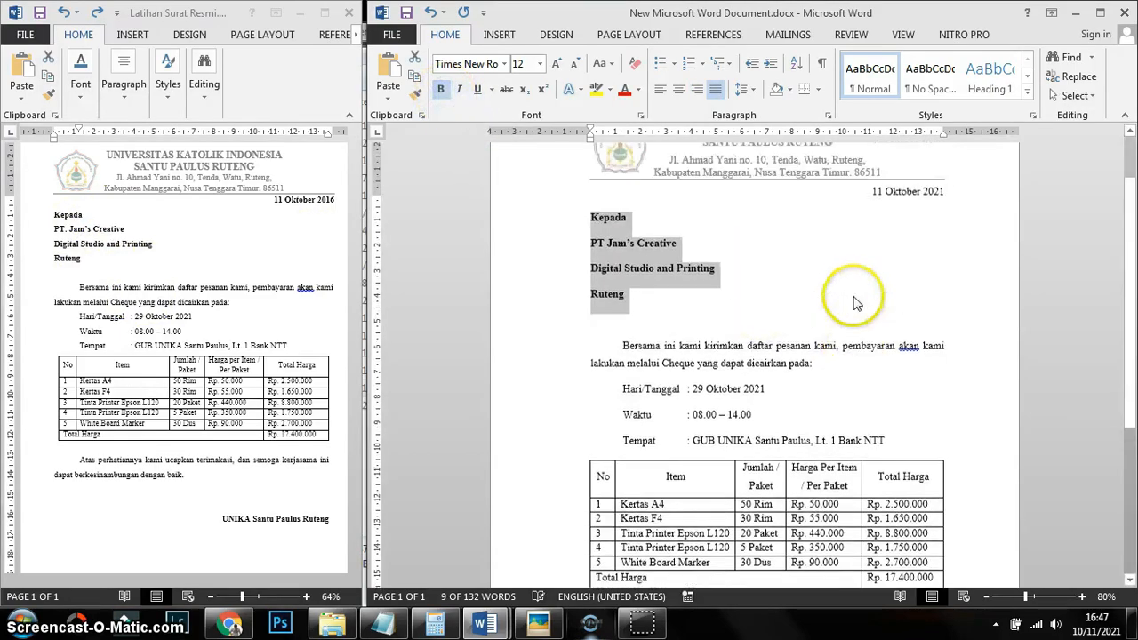
Make the date line 11 Oktober 2021 below the letterhead bold
scroll(780, 297, up, 1)
click(871, 205)
drag(871, 205, 939, 204)
click(935, 322)
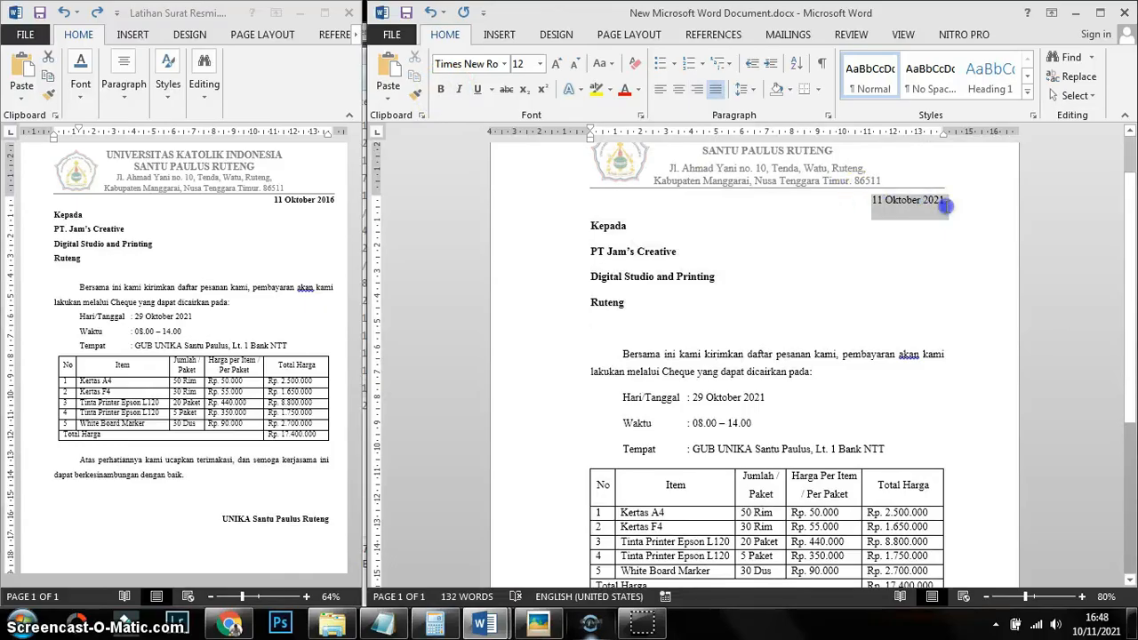
click(442, 92)
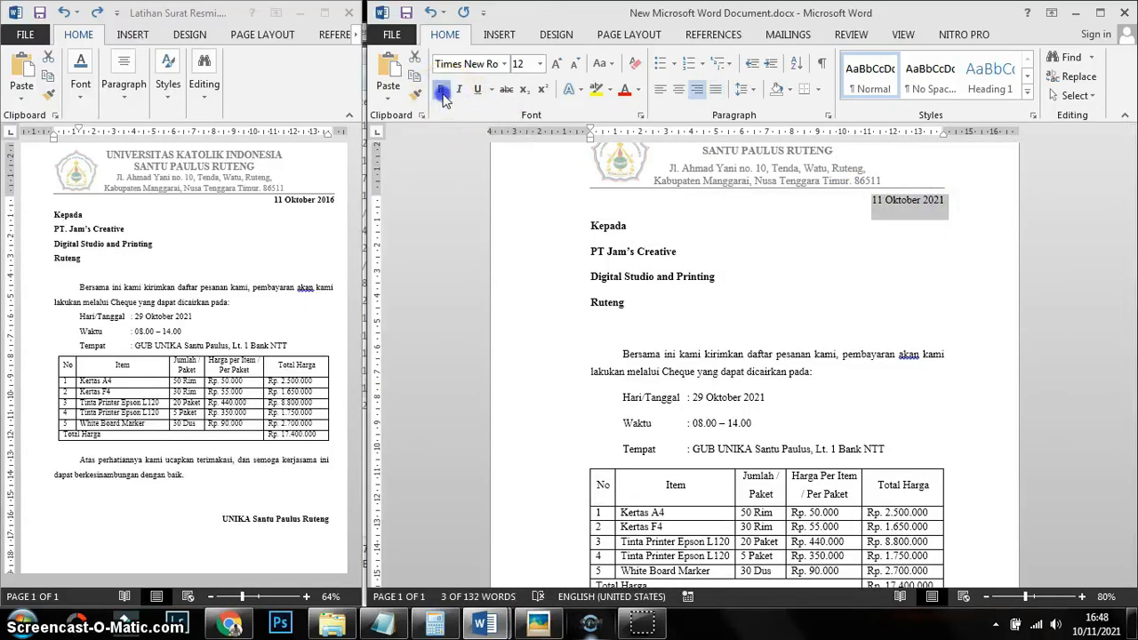
click(803, 277)
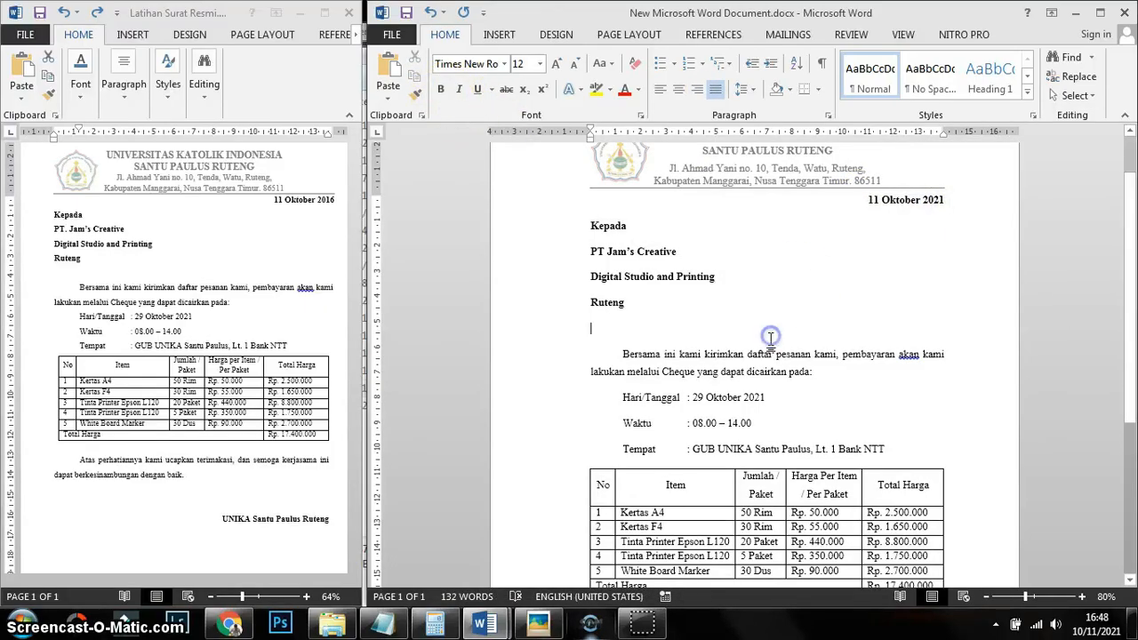
scroll(769, 341, down, 5)
click(840, 362)
scroll(839, 362, up, 5)
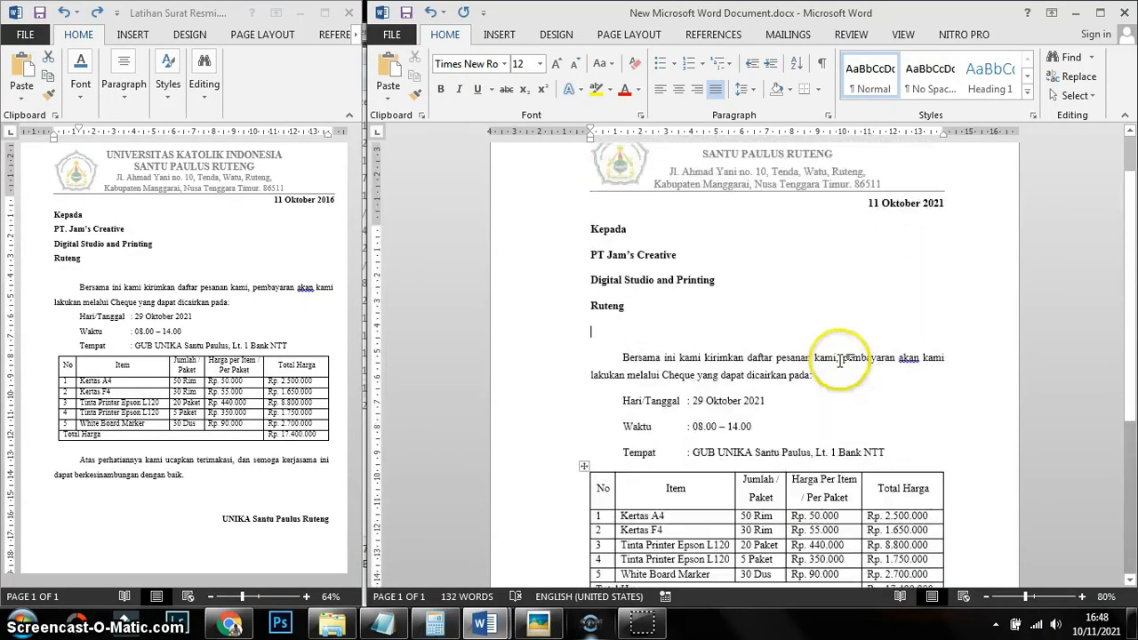
scroll(811, 274, down, 7)
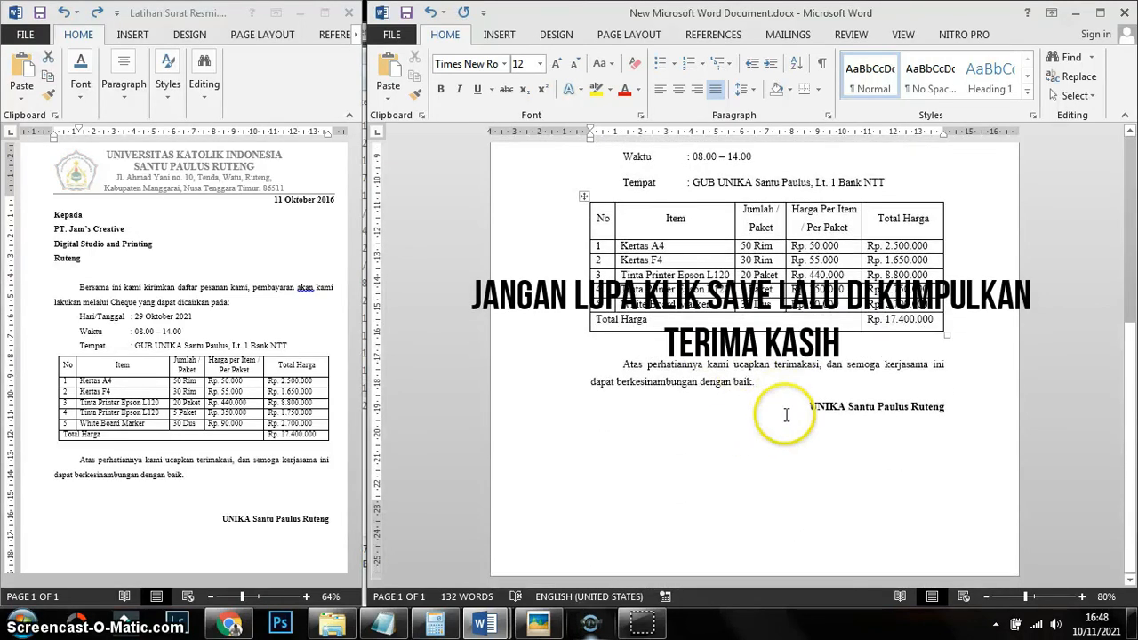
scroll(786, 415, up, 3)
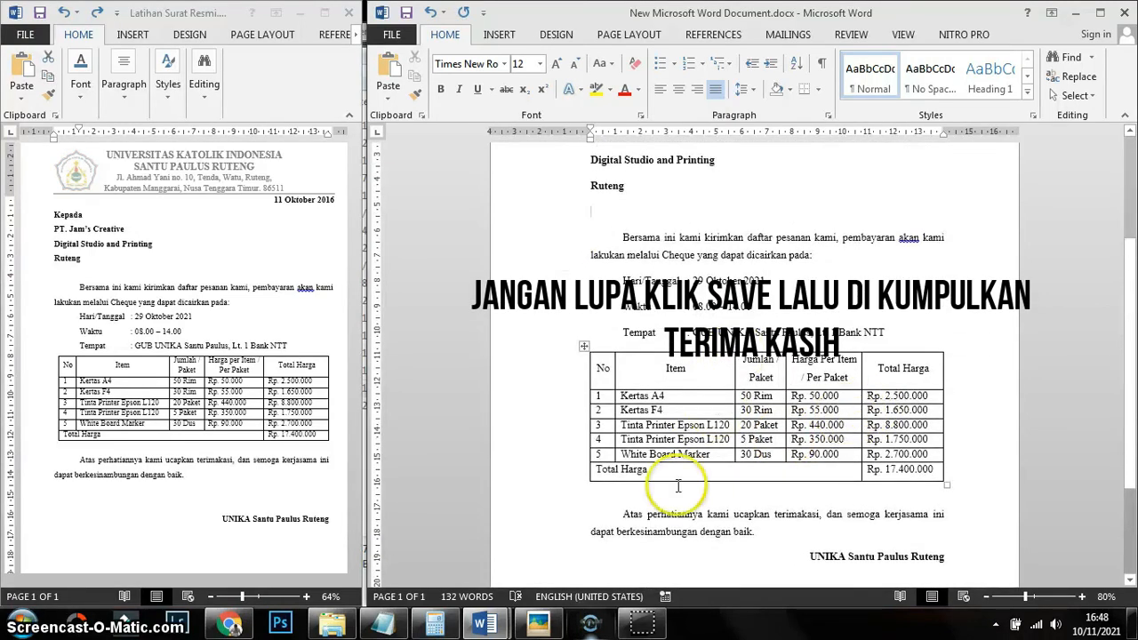